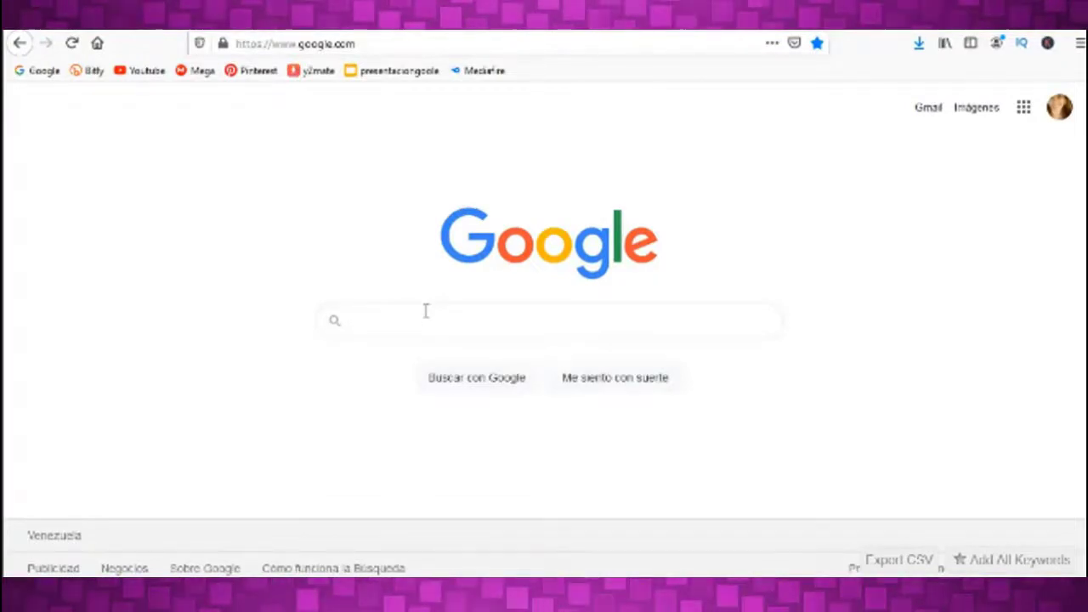
- Search Google for coolors and open the Explore palettes page on coolors.co
text(coolo)
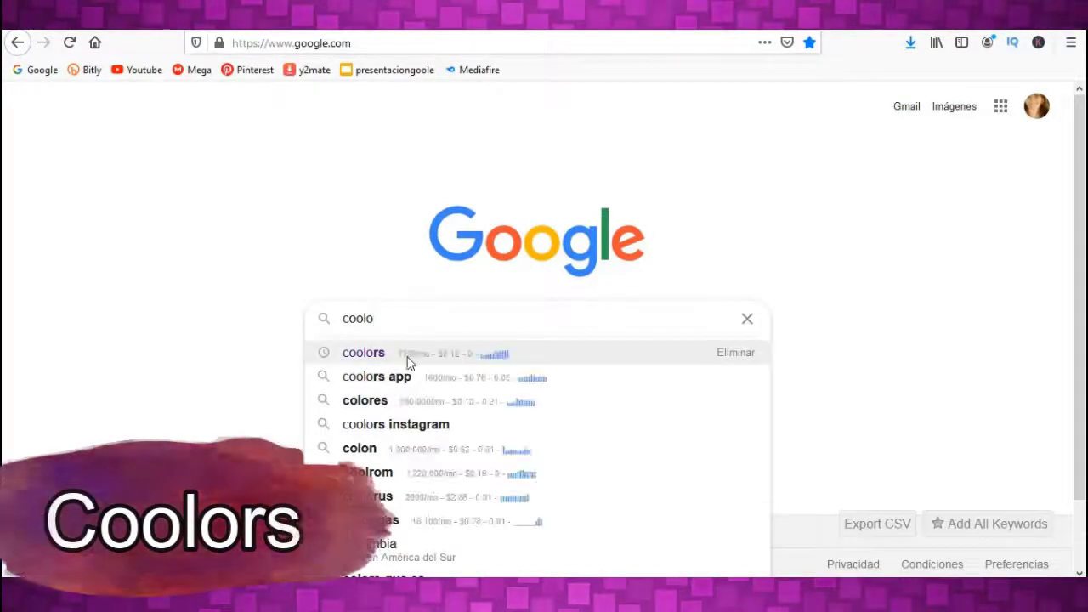
click(407, 355)
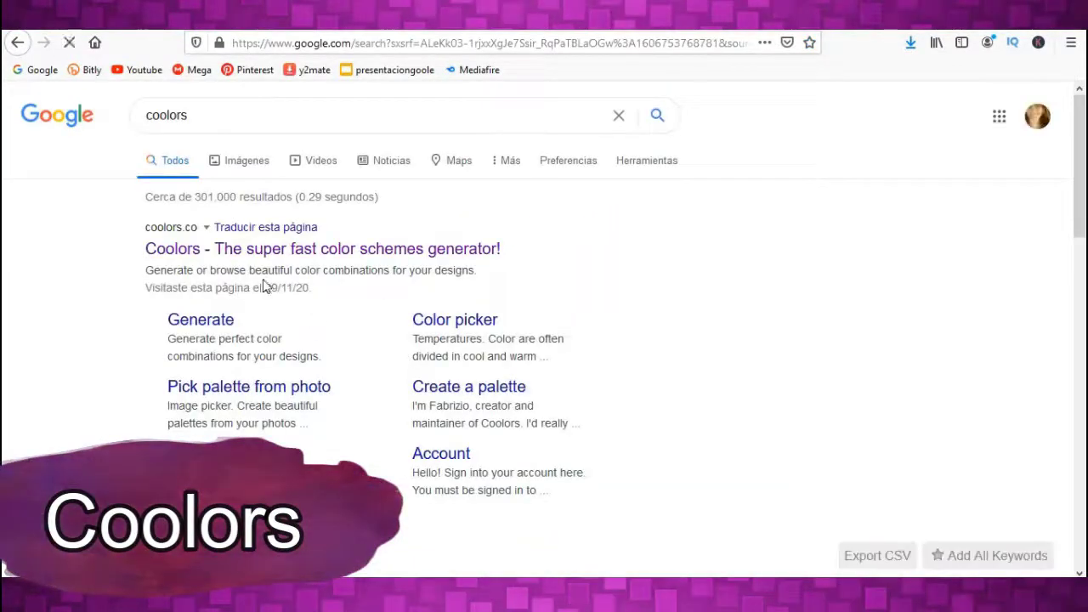
click(193, 248)
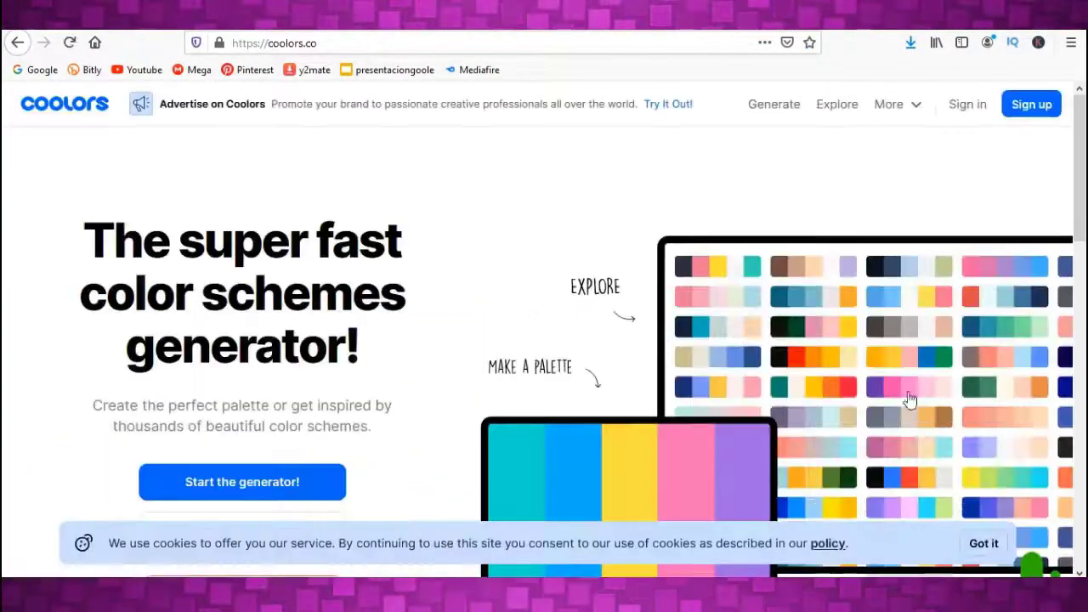
click(763, 312)
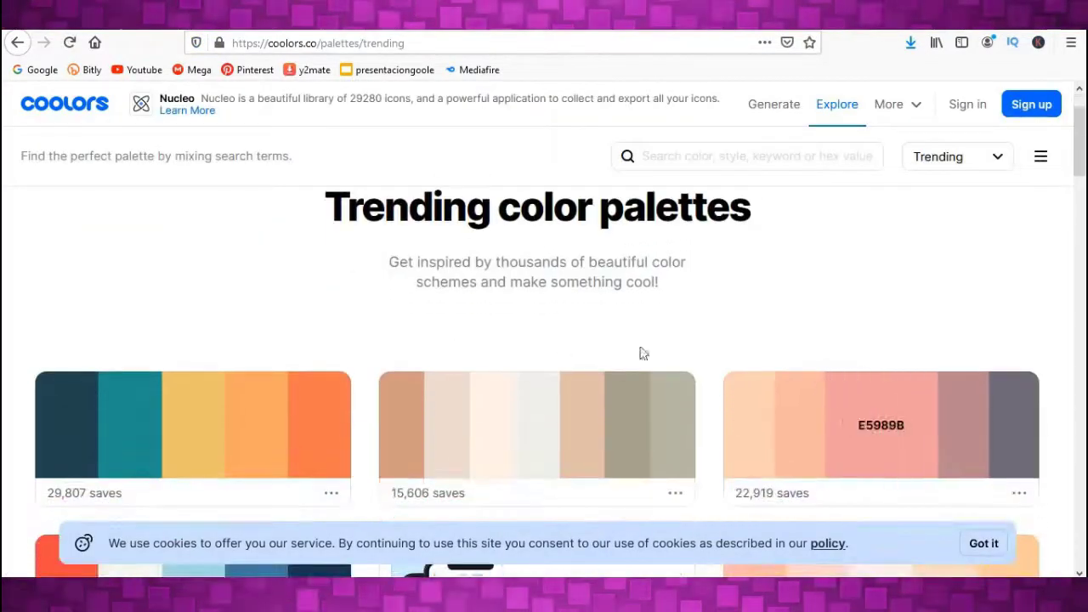
- Scroll the trending palettes to the yellow-orange-pink-violet-blue palette with 8,303 saves
scroll(643, 353, down, 3)
scroll(364, 328, down, 4)
scroll(709, 413, down, 3)
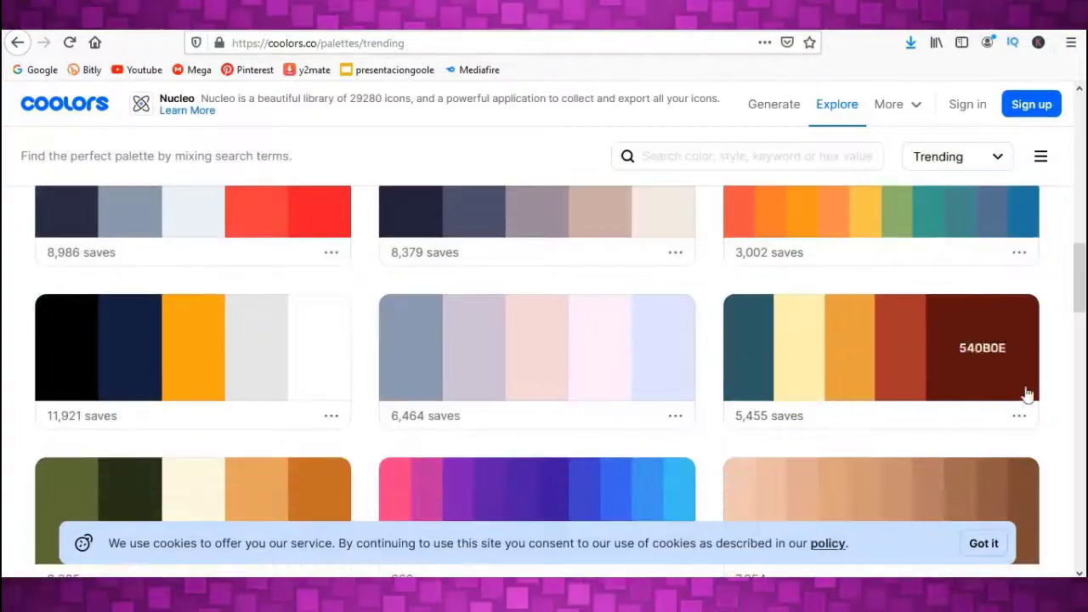
scroll(1054, 378, down, 1)
scroll(1075, 367, down, 3)
scroll(1075, 367, down, 3)
scroll(1075, 368, down, 3)
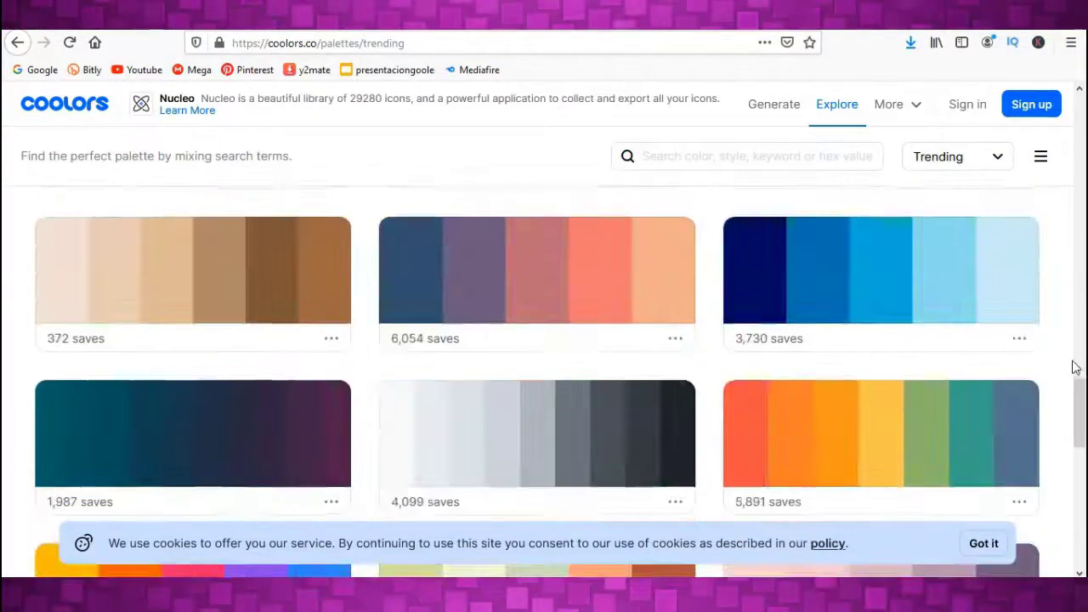
scroll(1075, 367, down, 3)
scroll(1076, 367, down, 3)
scroll(1075, 367, down, 1)
scroll(1076, 368, down, 3)
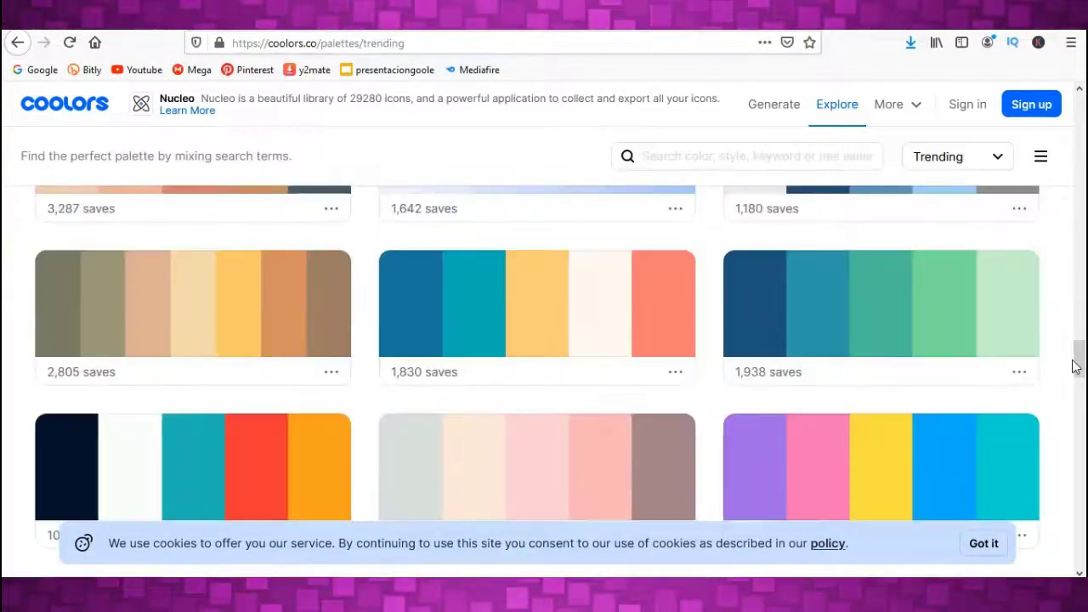
scroll(1075, 367, down, 3)
scroll(1075, 361, down, 3)
scroll(1076, 363, down, 3)
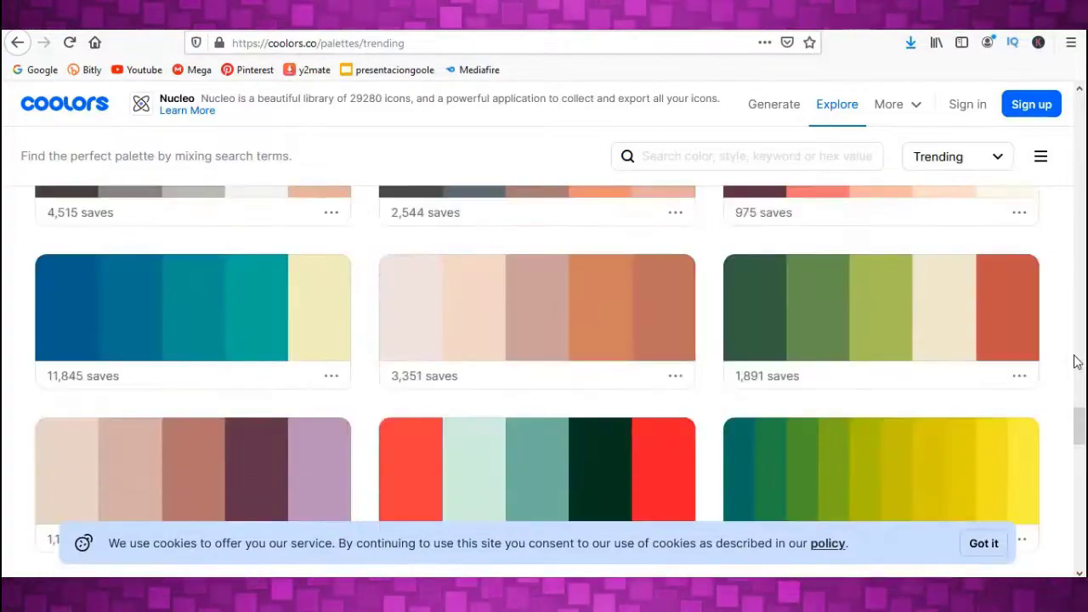
scroll(1076, 363, down, 3)
scroll(1078, 366, down, 3)
scroll(1077, 366, down, 3)
scroll(1077, 365, down, 3)
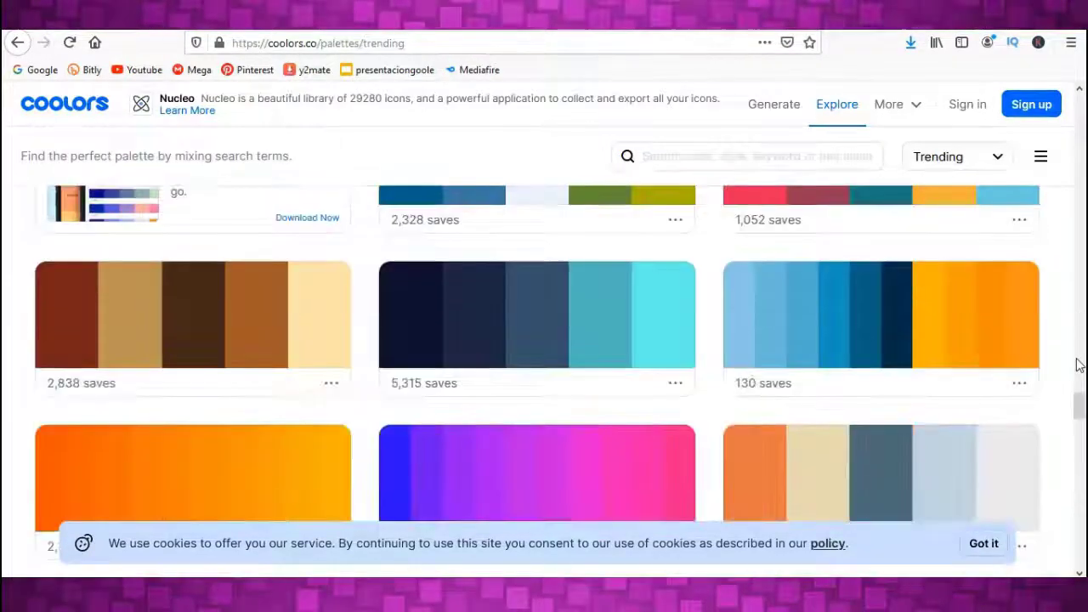
scroll(1078, 364, down, 3)
scroll(1078, 363, down, 3)
scroll(1077, 363, down, 3)
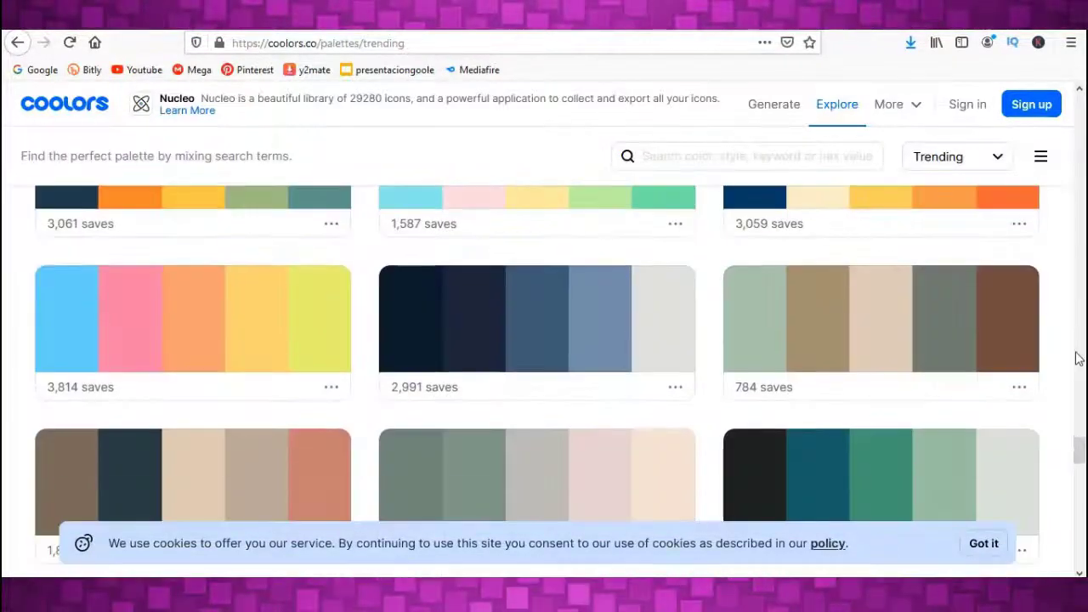
scroll(1078, 362, down, 3)
scroll(1078, 358, up, 3)
scroll(1078, 358, up, 1)
scroll(1078, 357, up, 3)
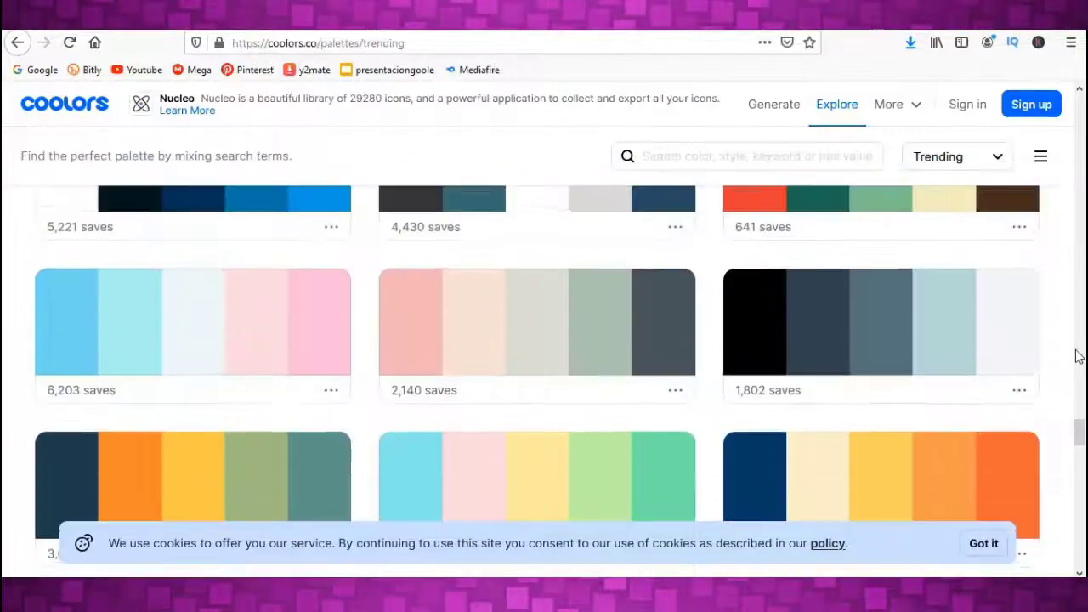
scroll(1077, 358, up, 3)
scroll(1078, 358, up, 3)
drag(1078, 391, 1069, 230)
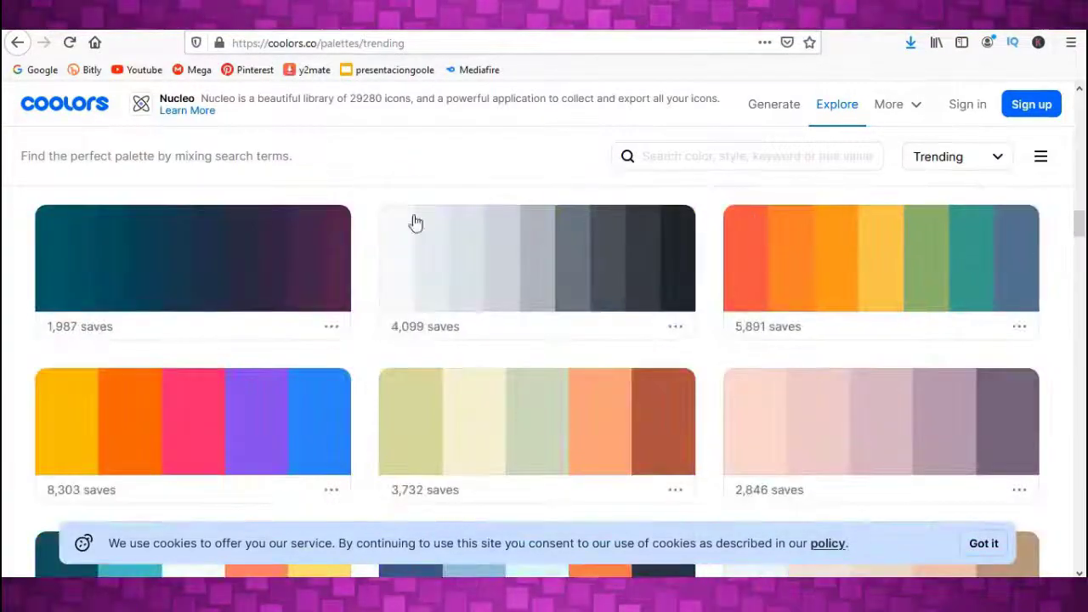
mouse_move(244, 421)
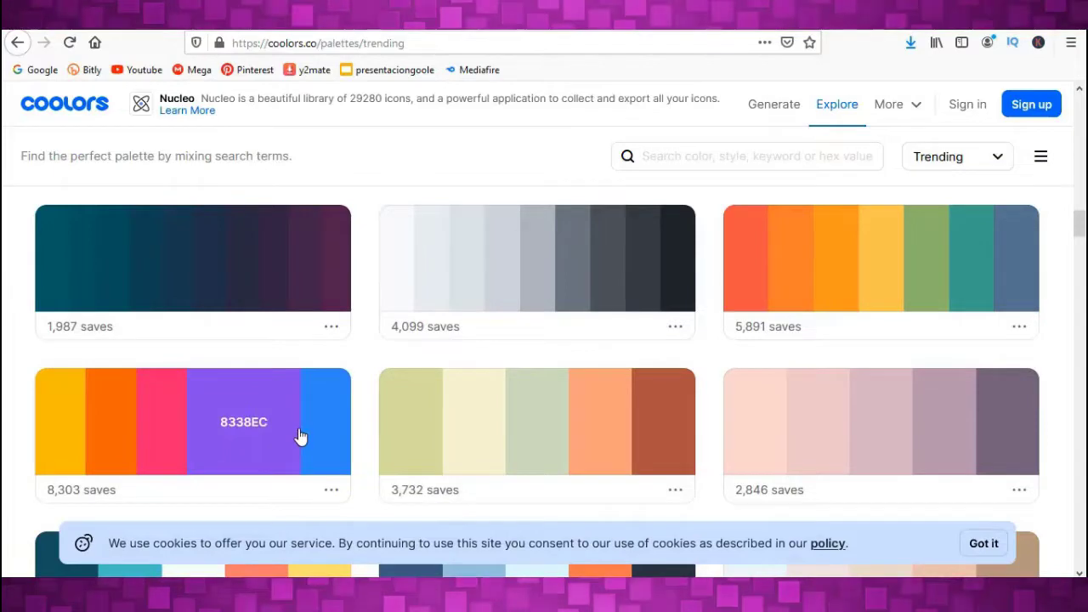
- Open the FFBE0B–3A86FF palette in the generator, screenshot it, and launch Paint
click(331, 493)
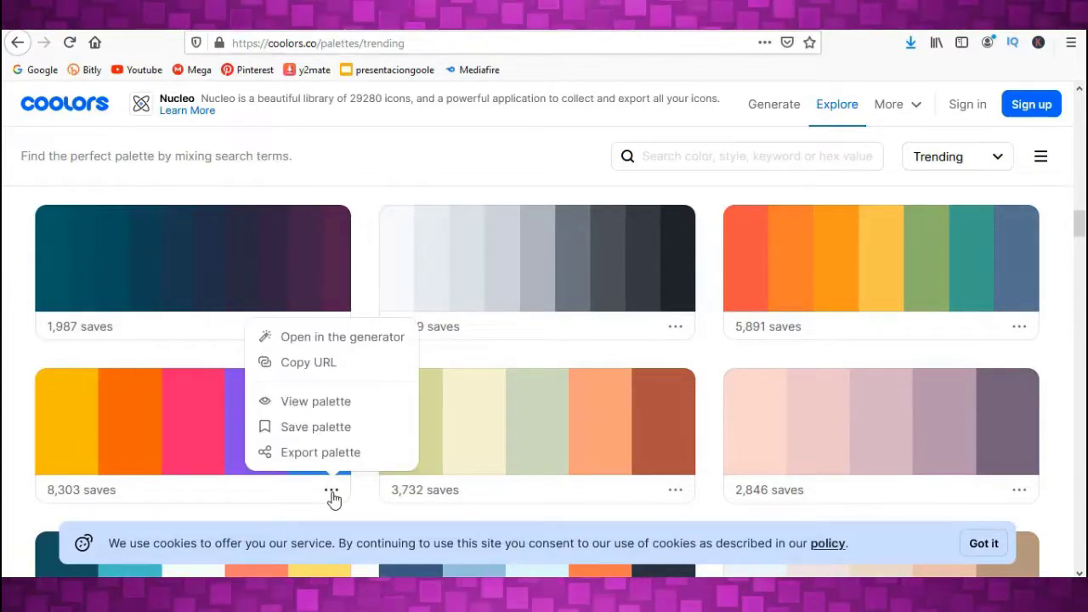
click(302, 337)
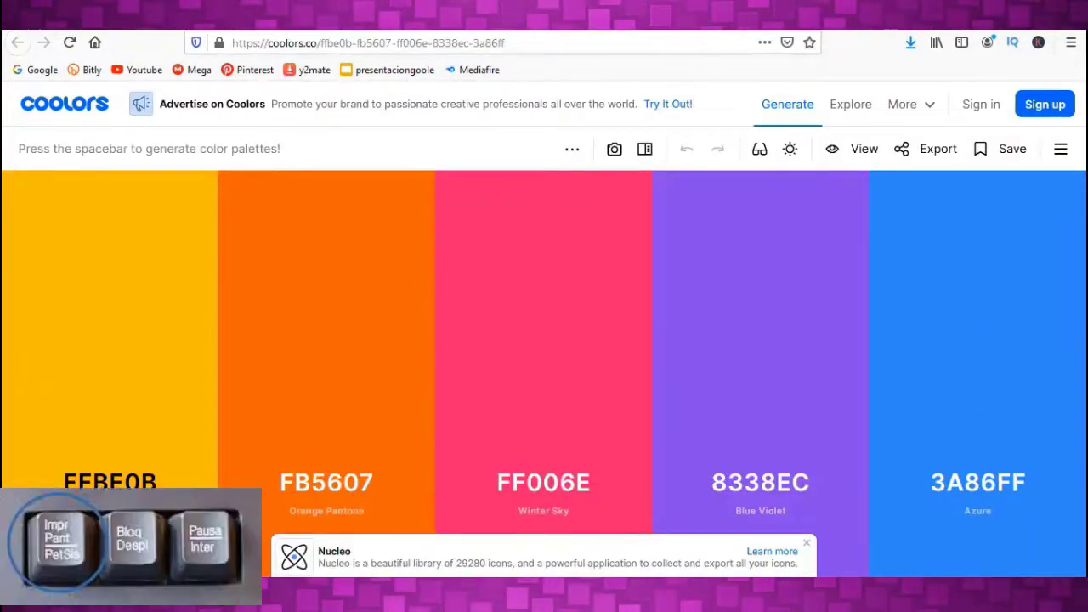
key(super)
text(p)
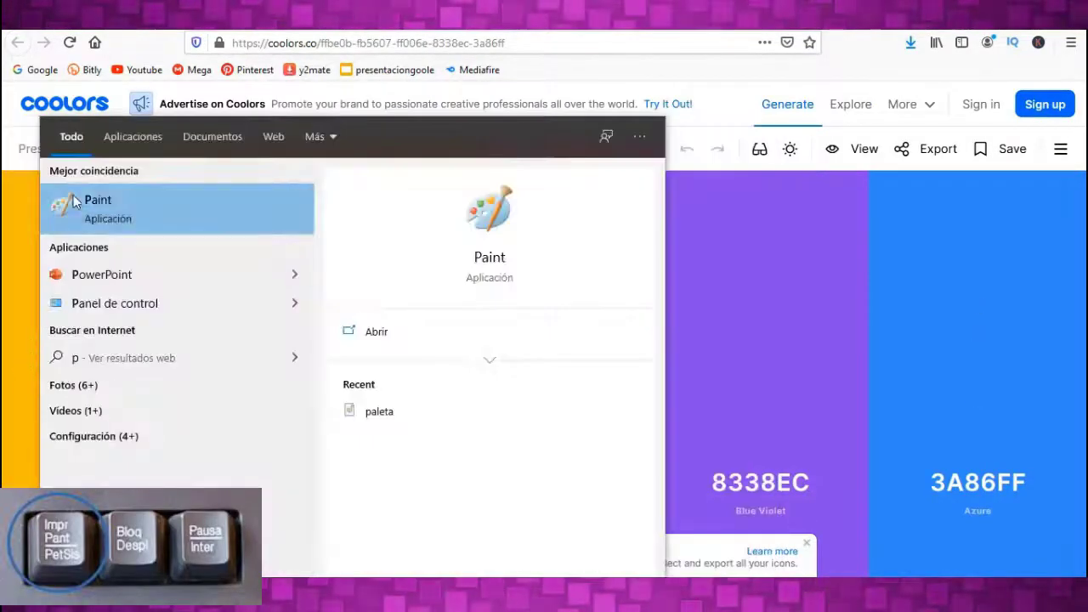
key(Return)
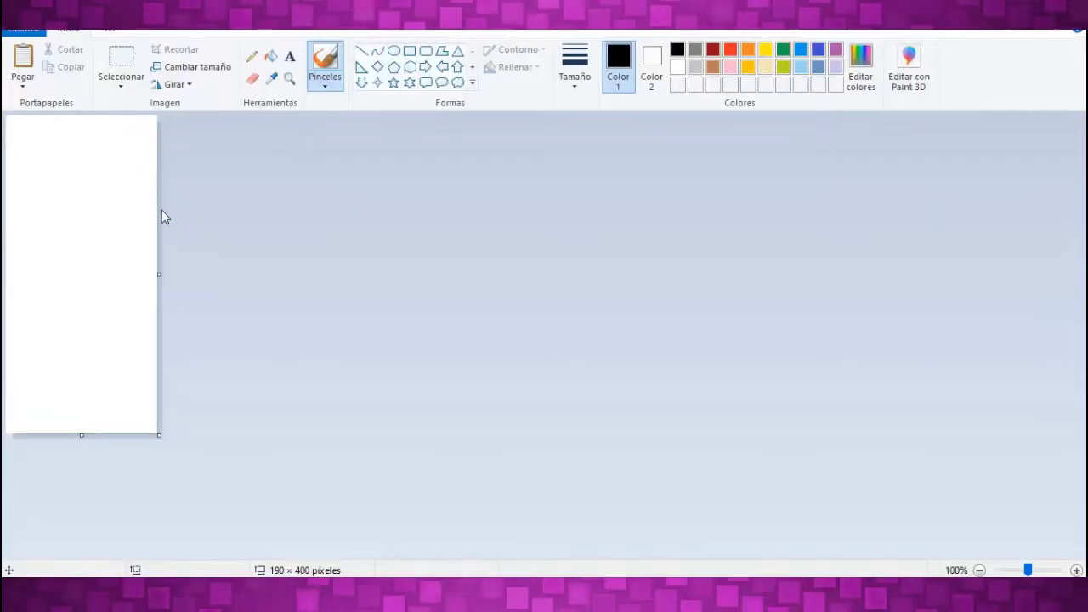
- Paste the screenshot into Paint, crop it to the five colour bars, and begin Save As
key(ctrl+v)
scroll(583, 350, down, 3)
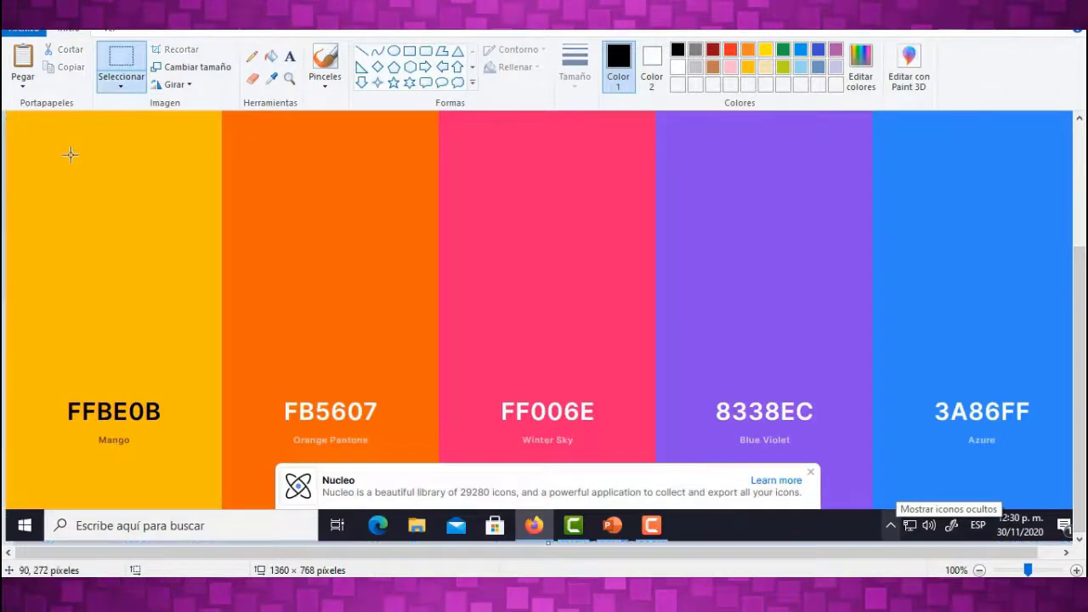
mouse_move(835, 297)
mouse_down()
mouse_move(975, 340)
mouse_move(1036, 346)
mouse_up()
click(182, 56)
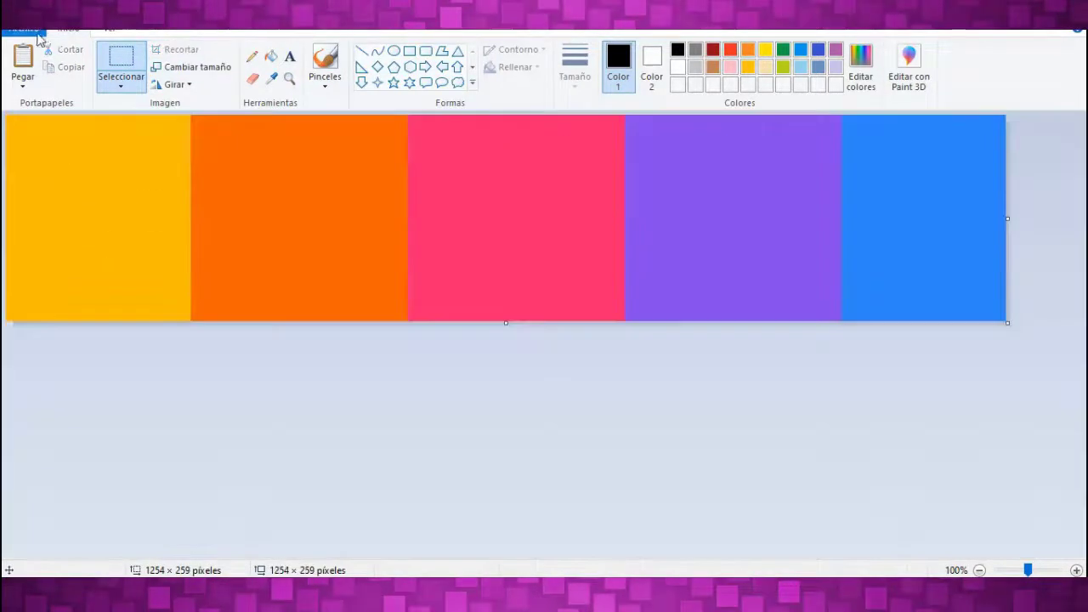
click(24, 28)
click(85, 162)
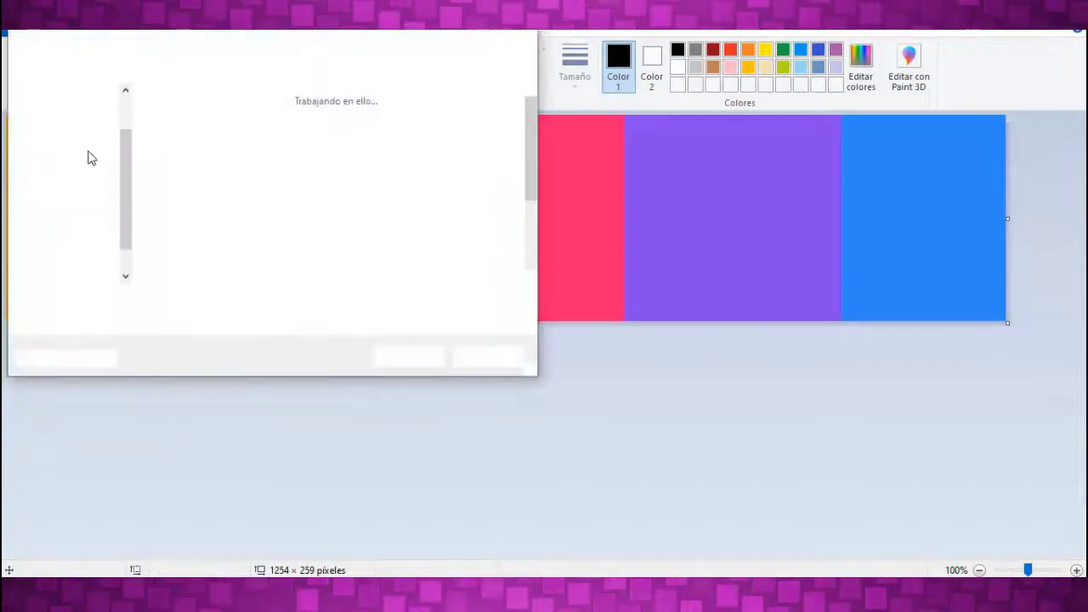
- Save the crop as 'paleta de colors' and insert that image onto the PowerPoint slide
text(paleta de colors)
click(409, 356)
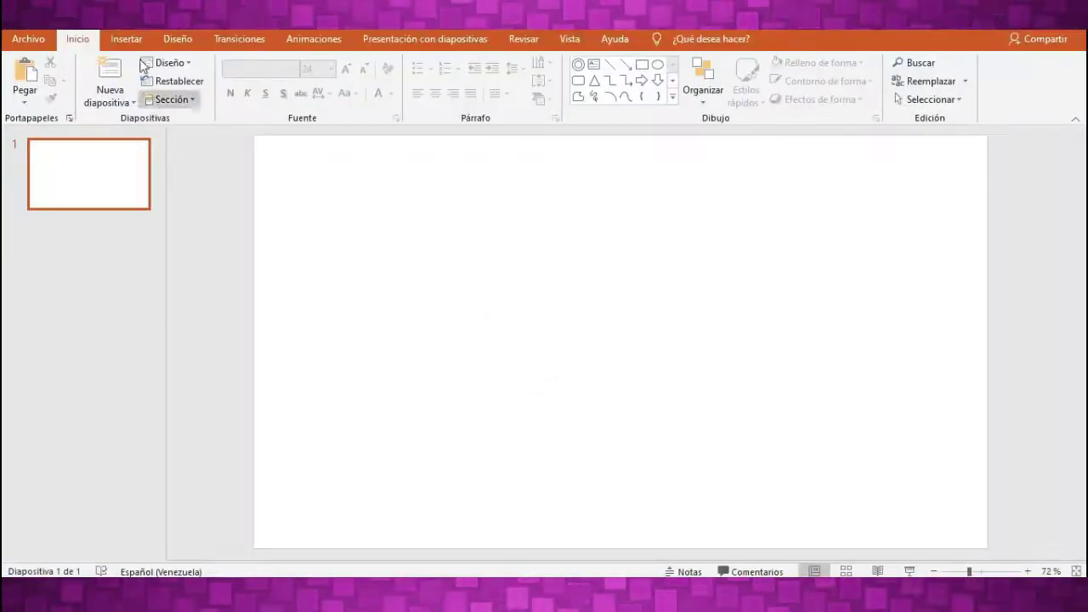
click(145, 85)
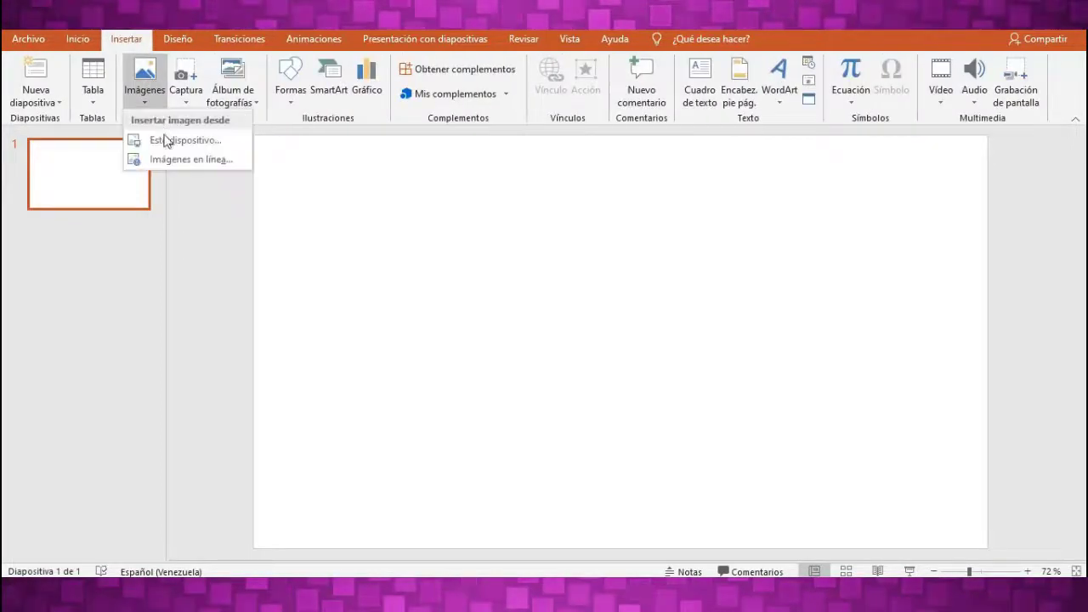
click(165, 141)
double_click(413, 340)
- Shrink the palette image and move it to the slide's bottom-left corner
drag(857, 293, 669, 331)
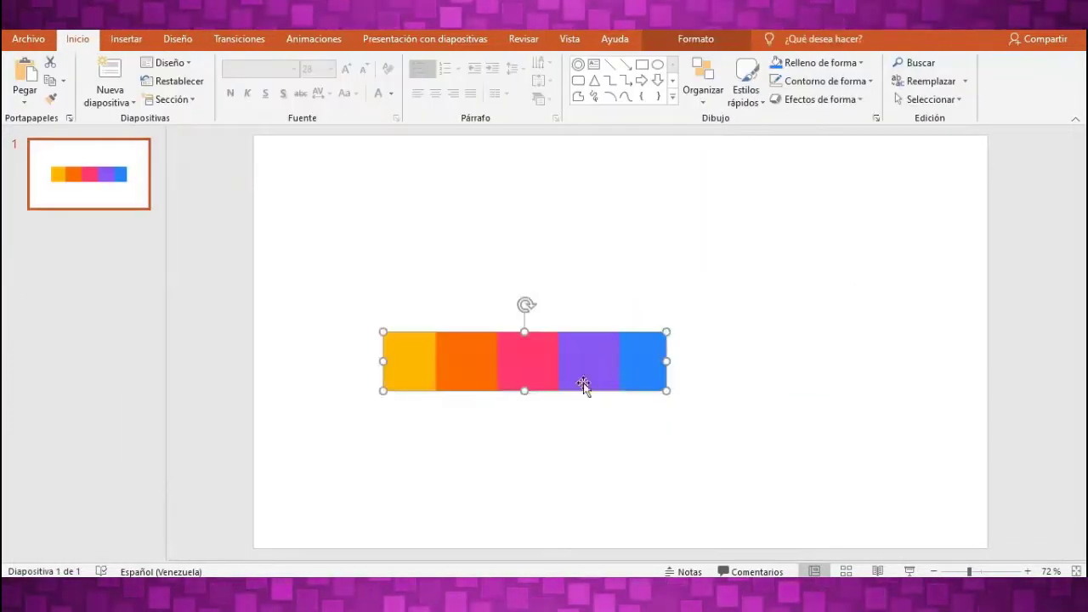
drag(581, 380, 450, 539)
click(646, 524)
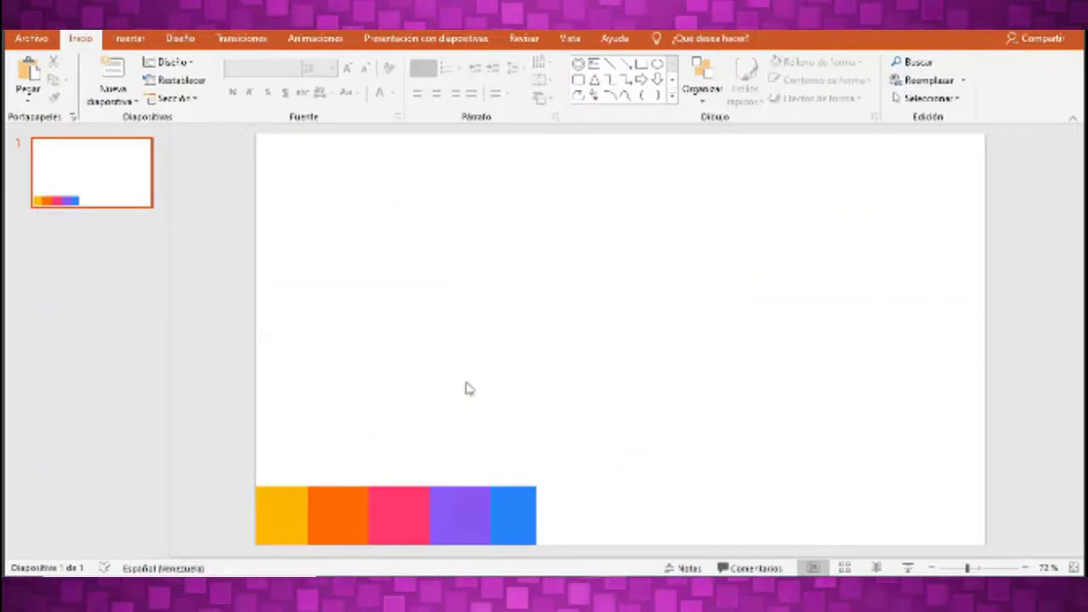
click(136, 43)
- Draw a thin-ringed blue donut on the left and place a copy beside it
click(298, 85)
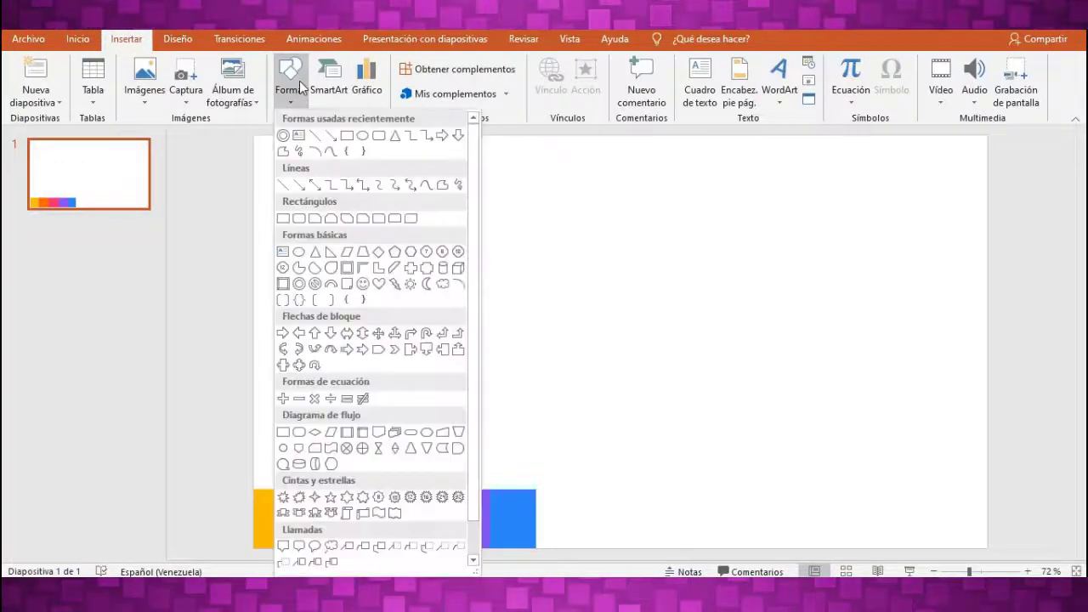
click(299, 284)
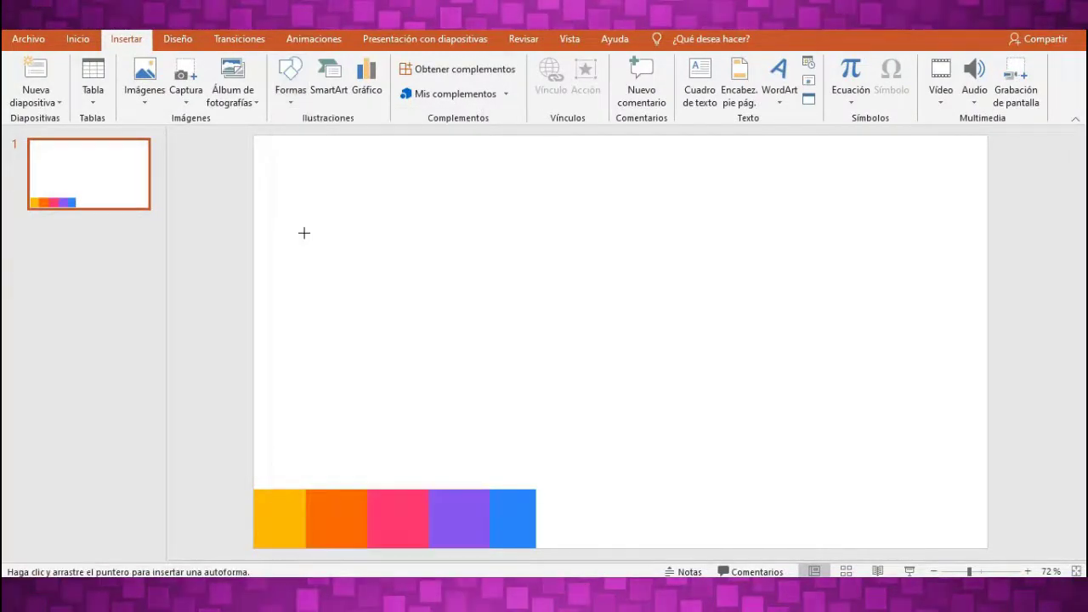
mouse_move(290, 273)
mouse_down()
mouse_move(504, 408)
mouse_move(459, 394)
mouse_up()
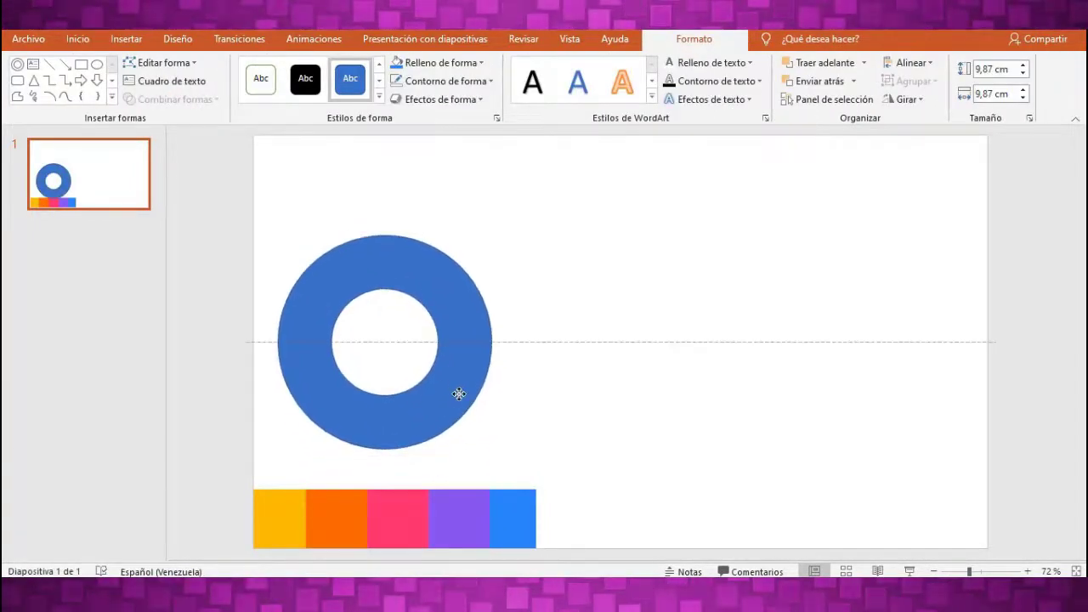
drag(459, 390, 456, 390)
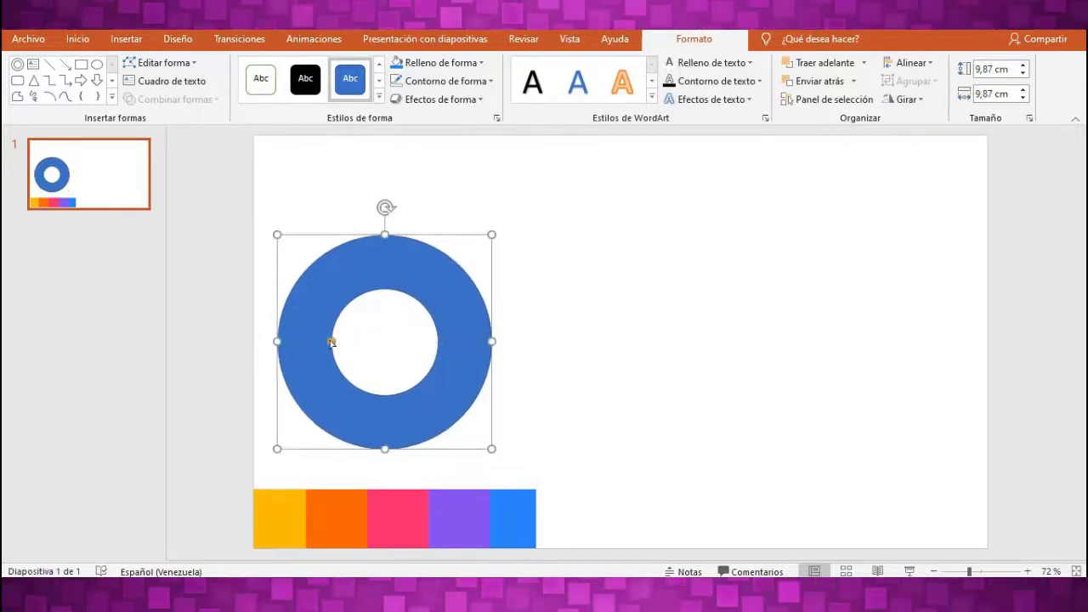
drag(332, 342, 295, 341)
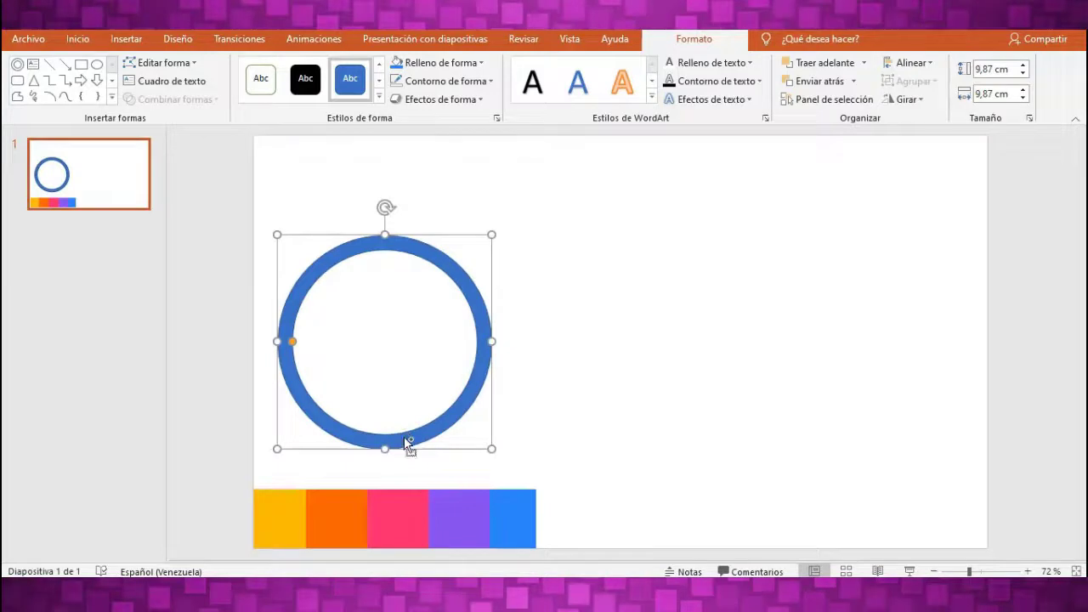
drag(404, 436, 646, 441)
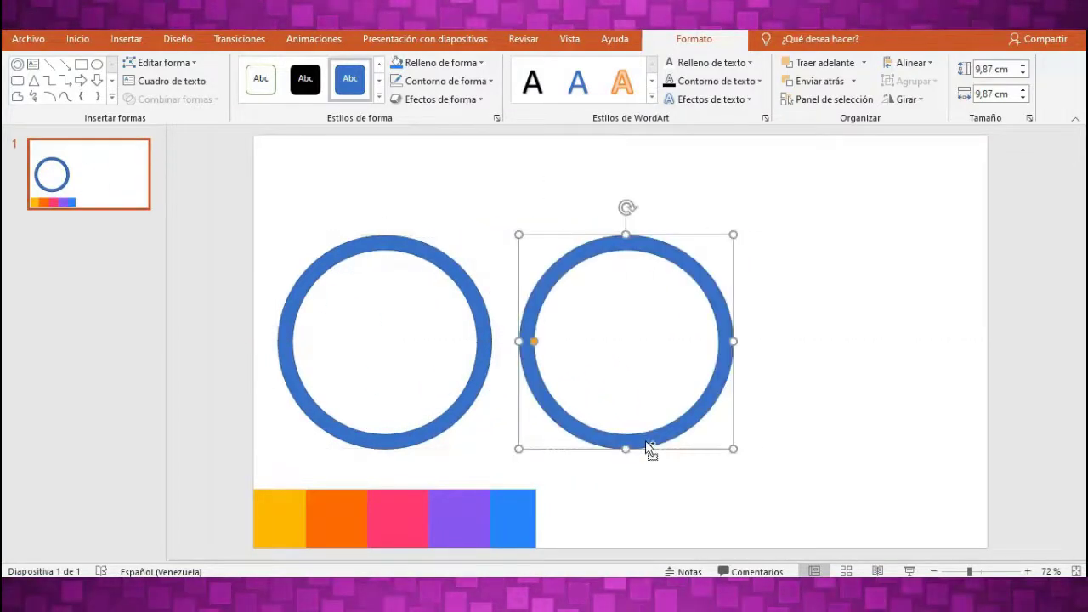
click(289, 286)
- Give the left ring a light grey fill and no outline
click(293, 295)
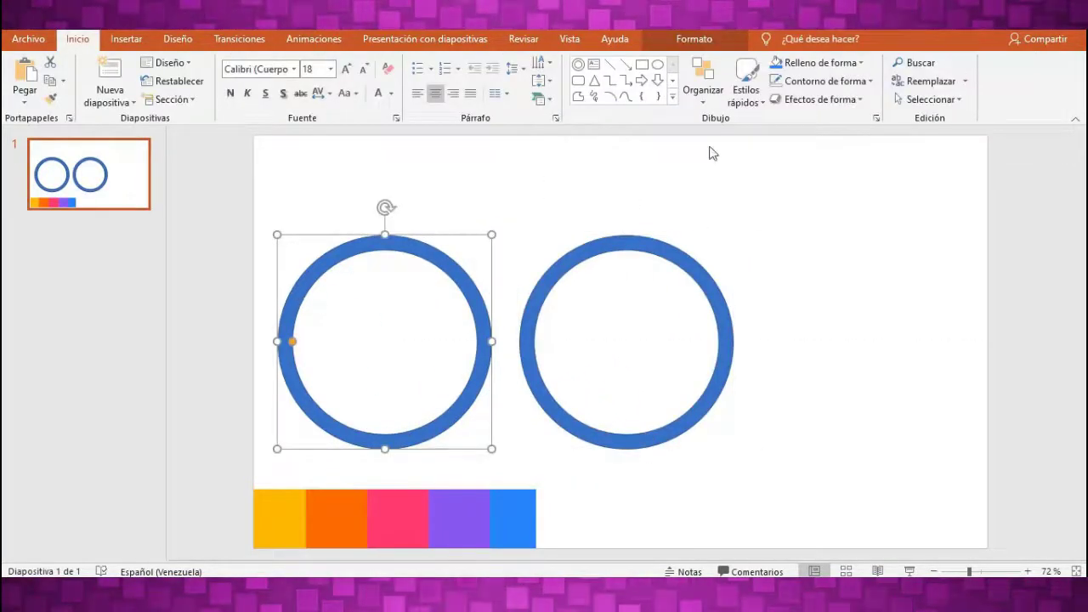
click(860, 62)
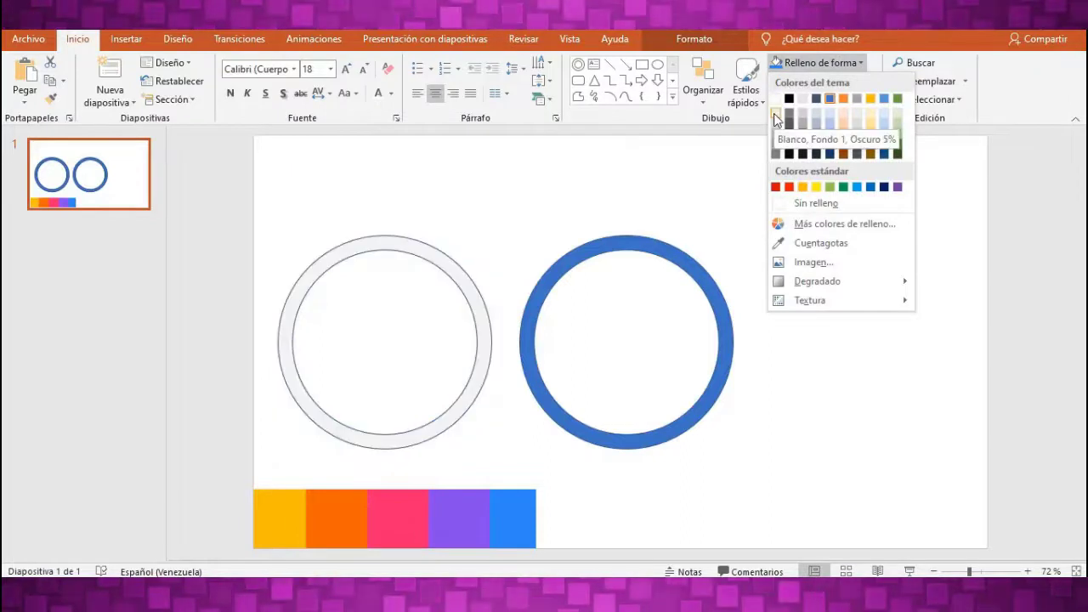
click(776, 120)
click(781, 85)
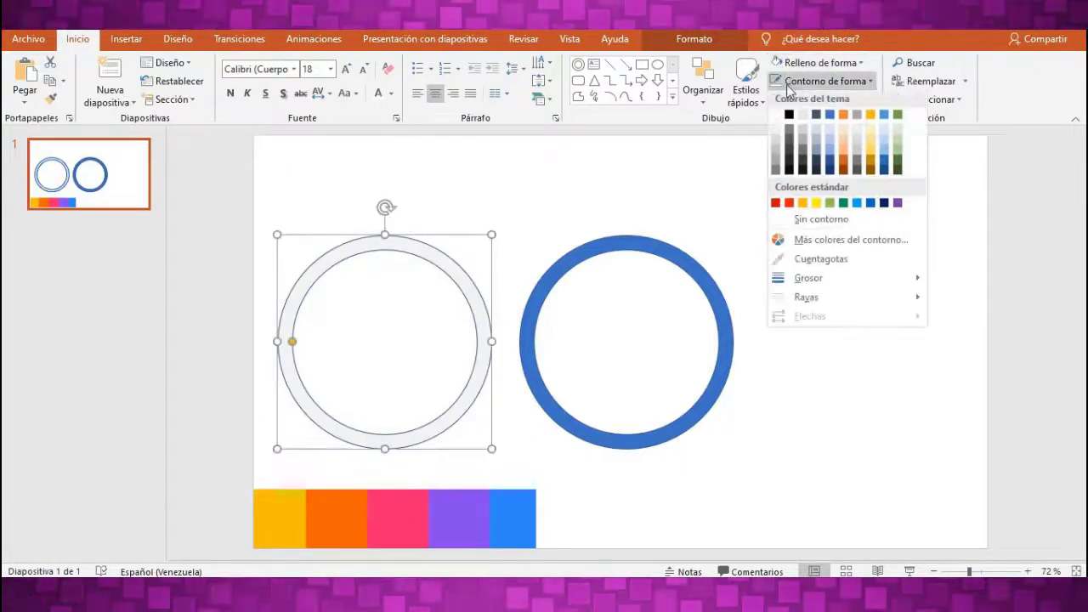
click(778, 220)
click(512, 432)
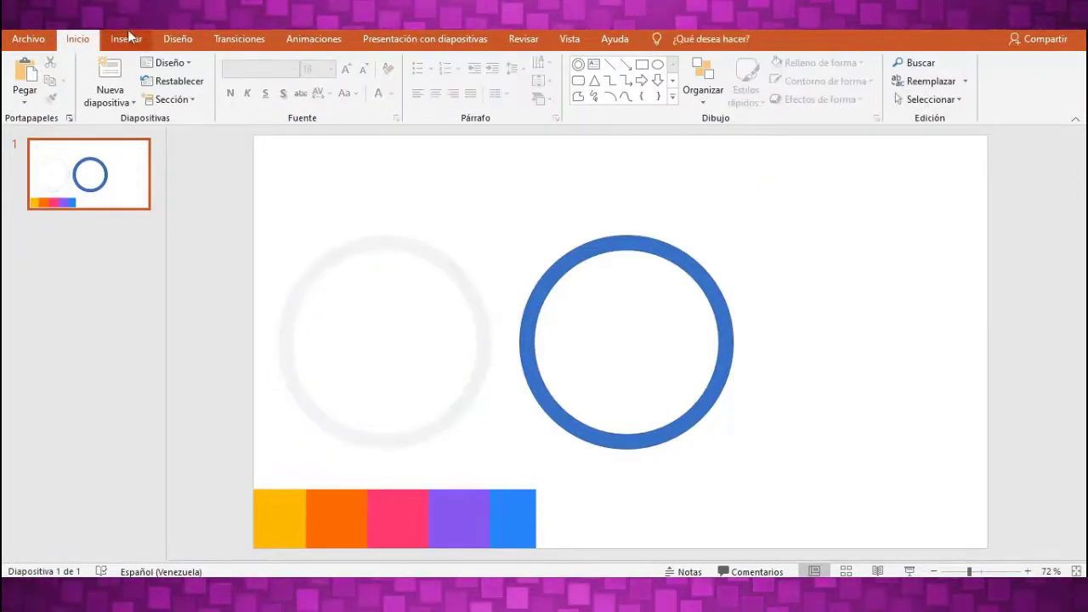
click(126, 39)
click(291, 72)
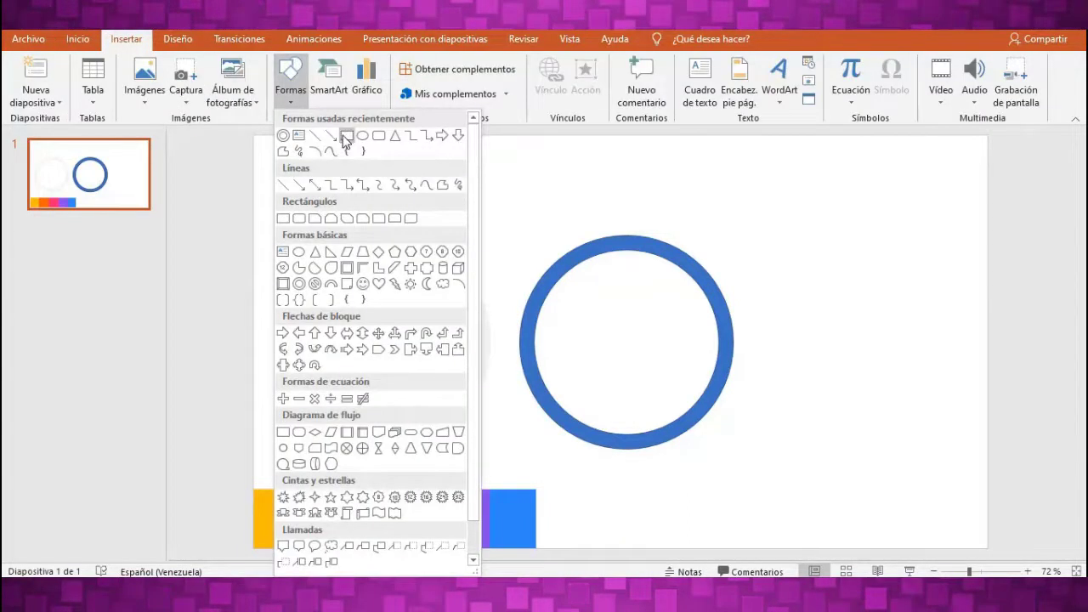
- Intersect a rectangle over the left ring's lower half with the ring to leave a half-ring arc
click(283, 218)
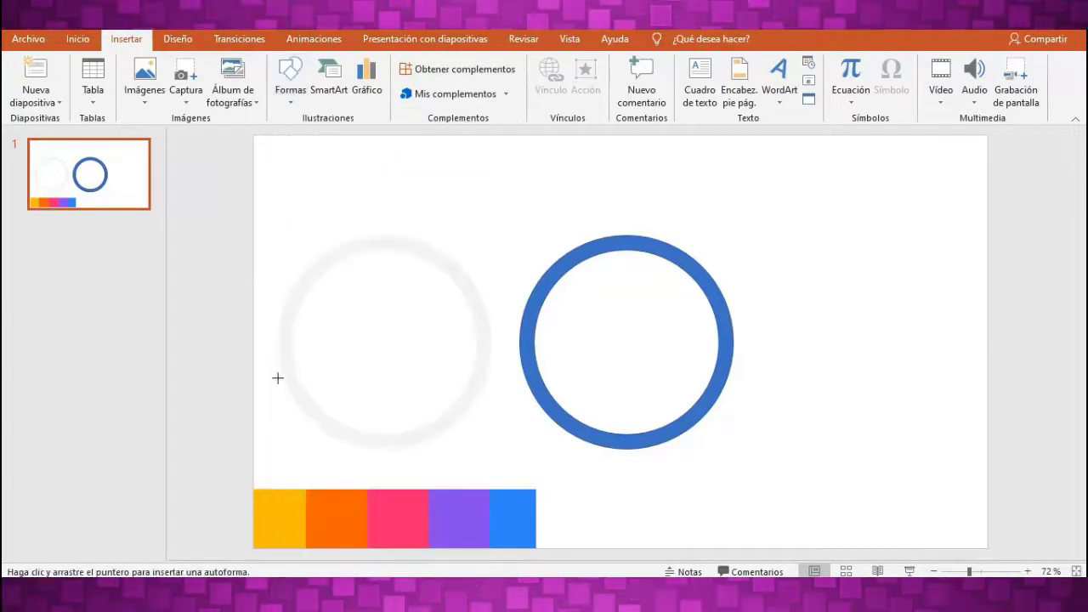
drag(319, 375, 516, 449)
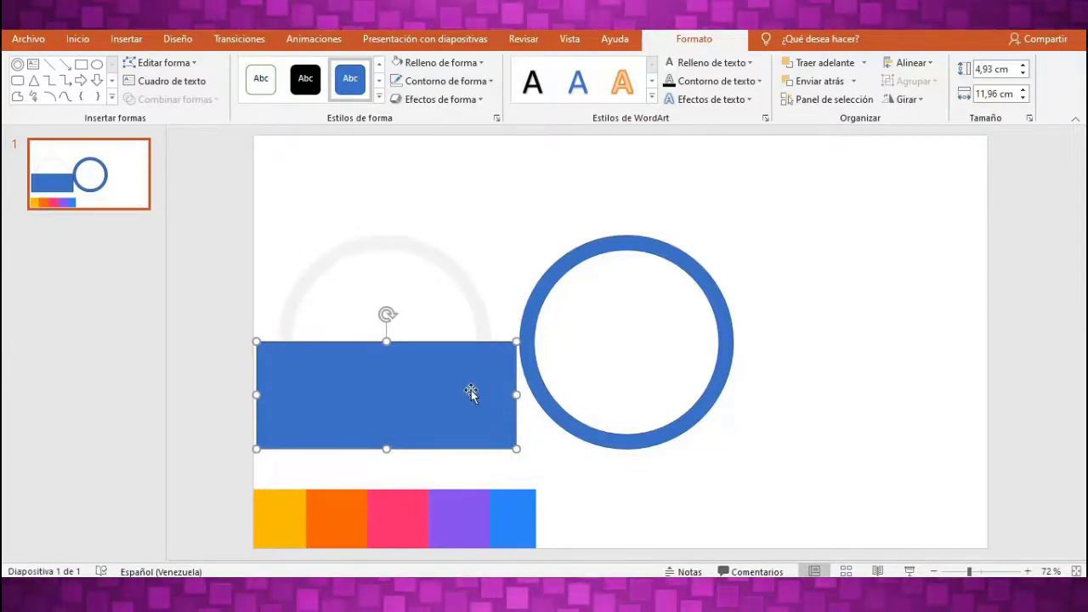
shift+click(466, 286)
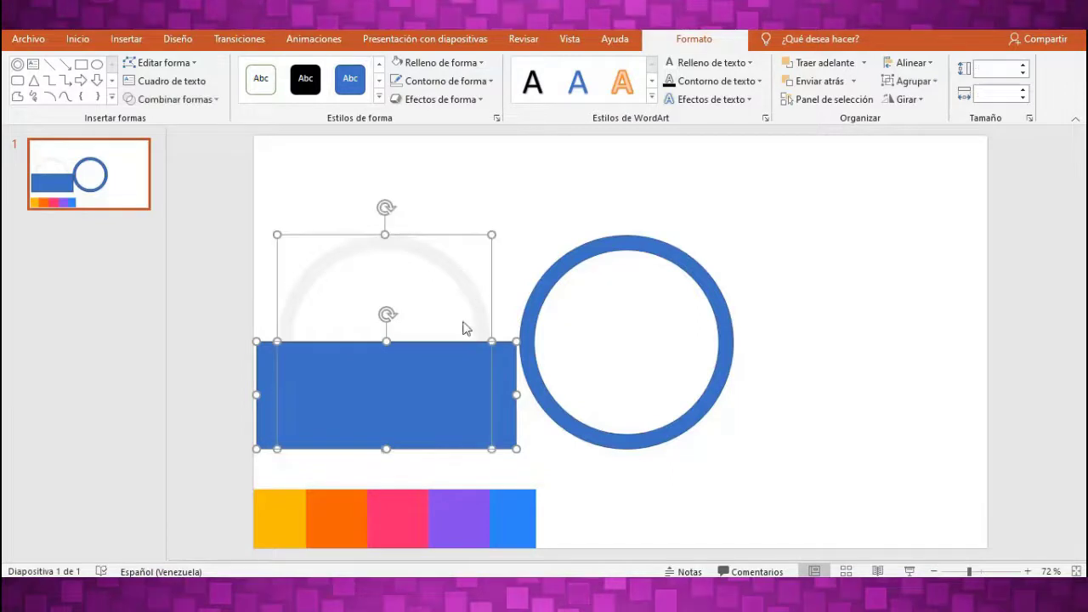
click(183, 106)
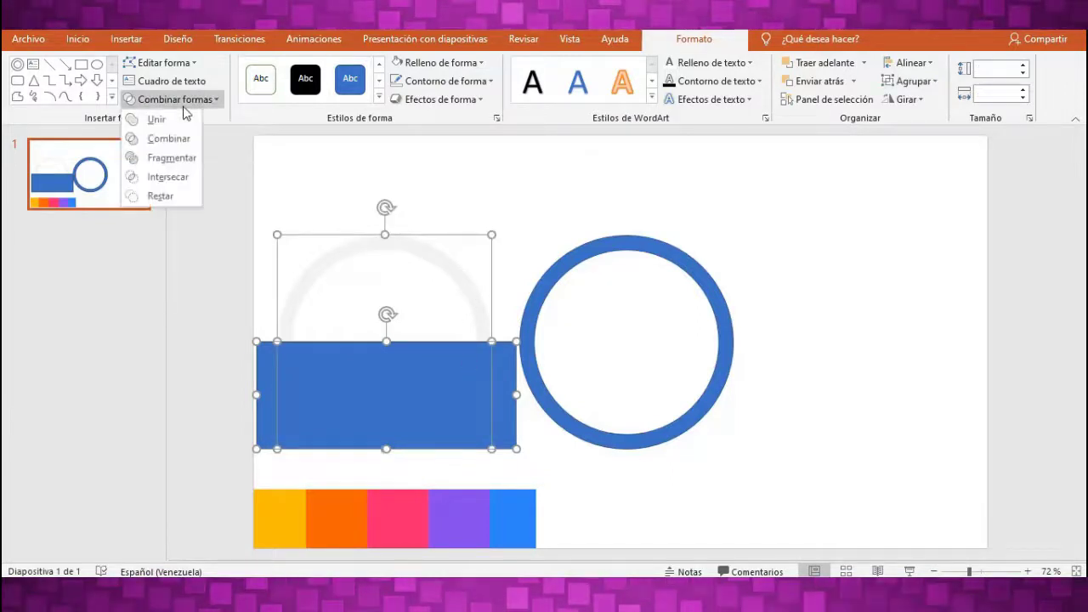
click(164, 181)
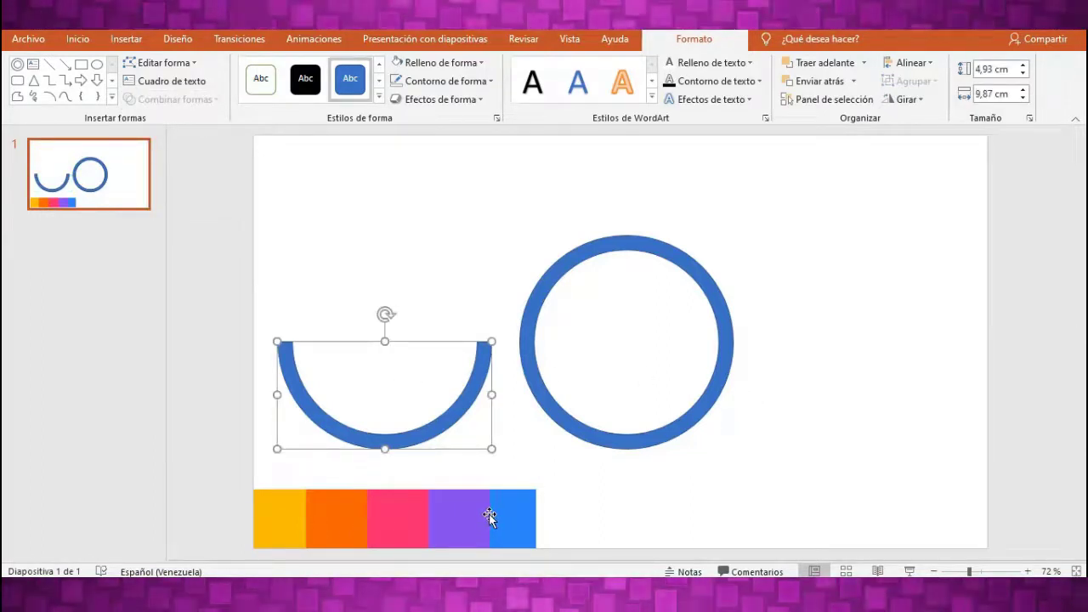
click(416, 64)
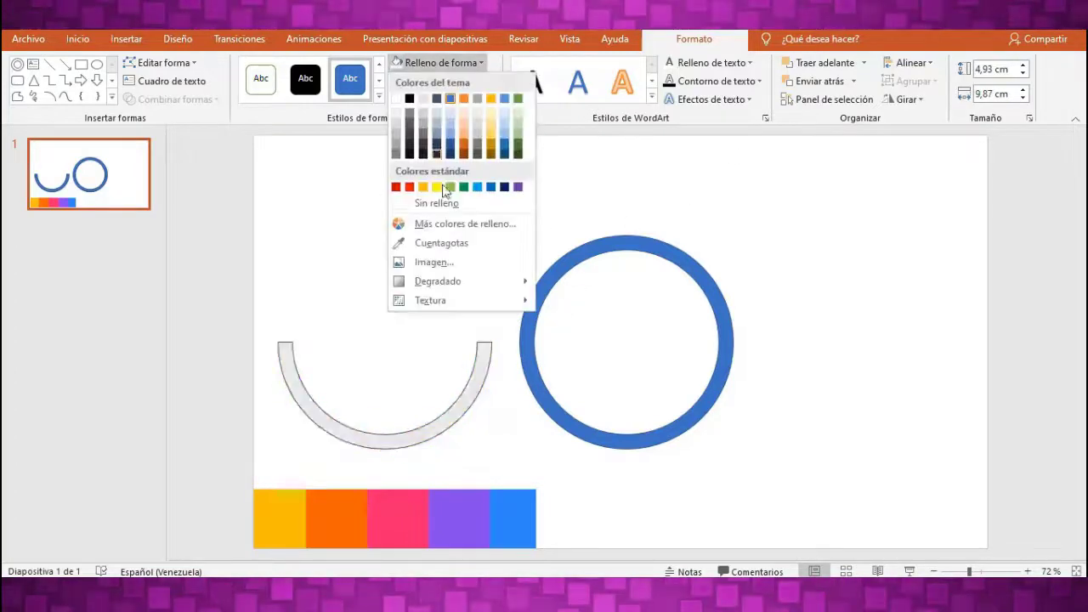
- Eyedrop the palette image's bright blue swatch as the arc's fill
click(418, 245)
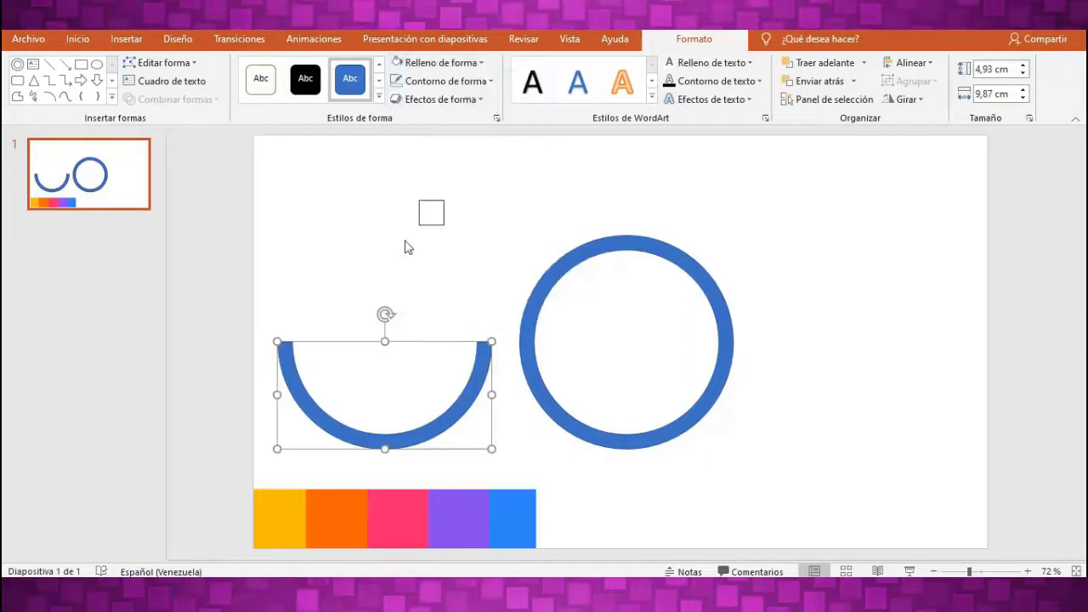
click(514, 507)
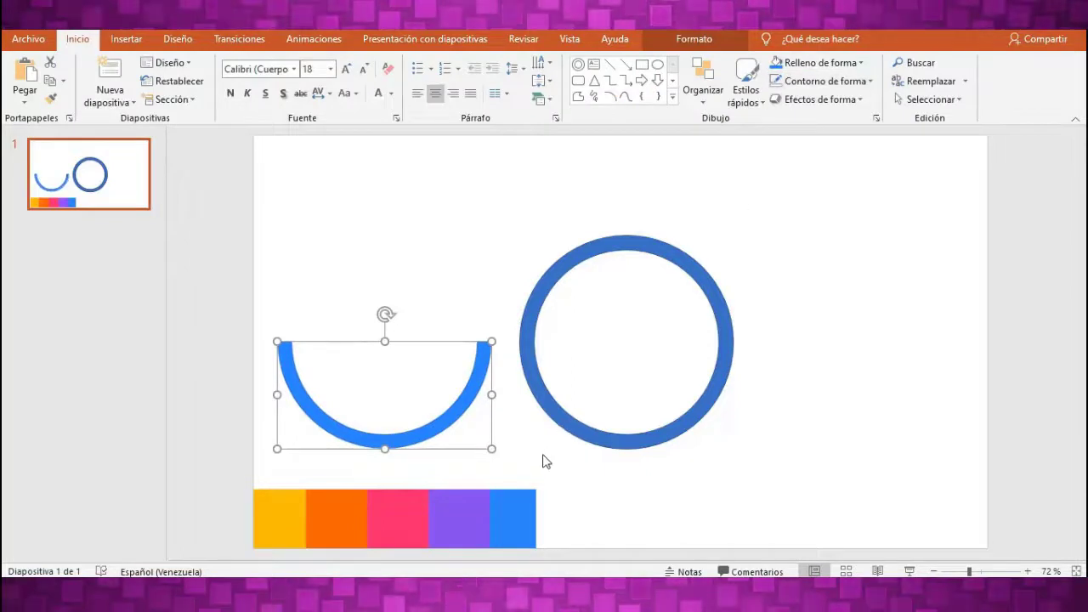
- Move the full blue ring onto the half-arc and group the two shapes
click(647, 434)
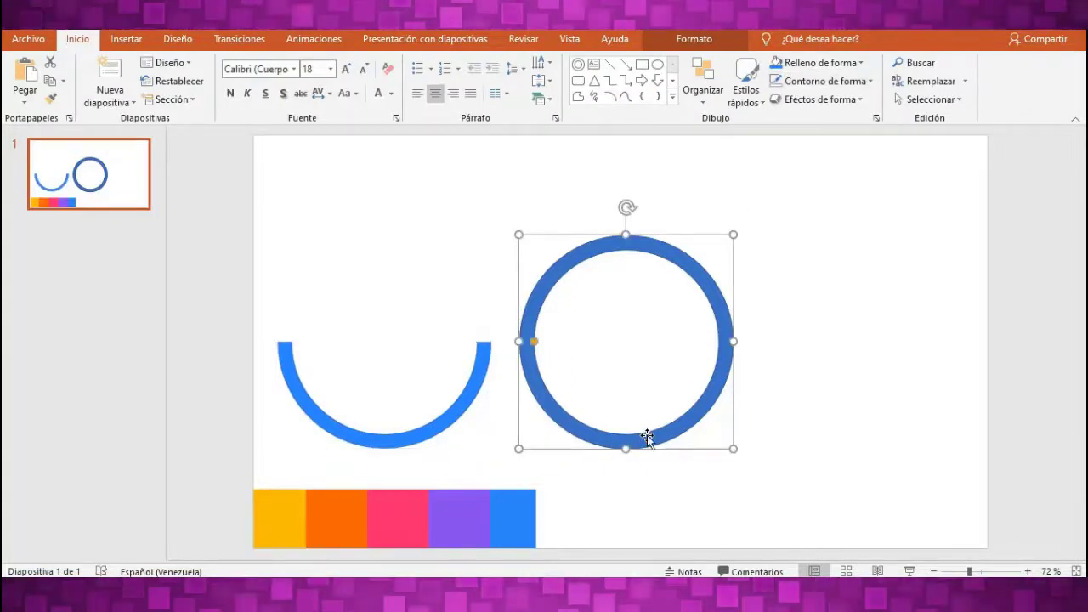
drag(647, 436, 406, 440)
click(592, 301)
click(492, 335)
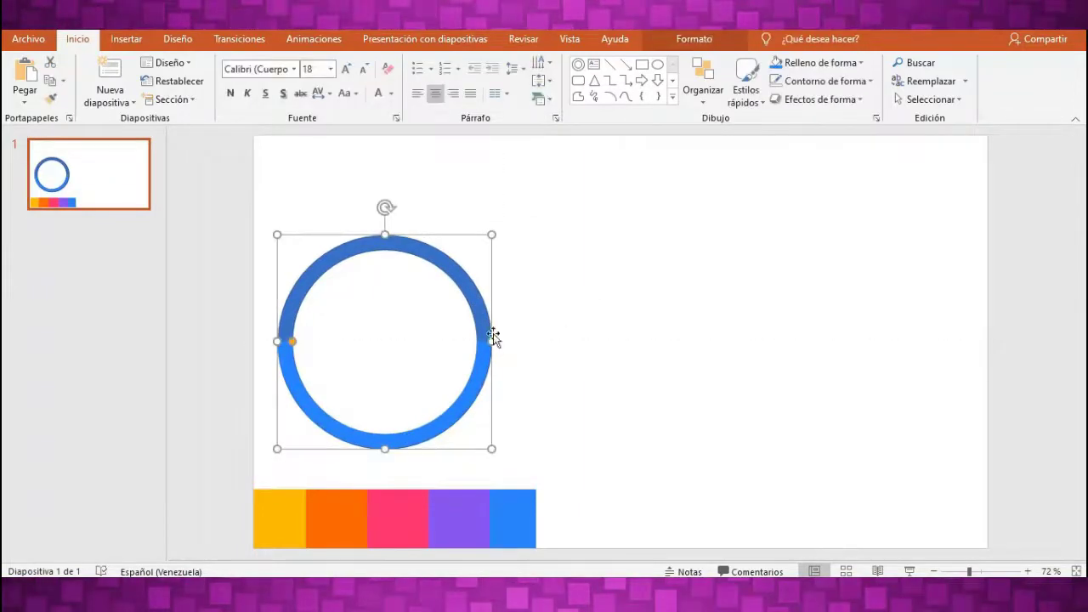
shift+click(479, 401)
right_click(467, 399)
mouse_move(512, 229)
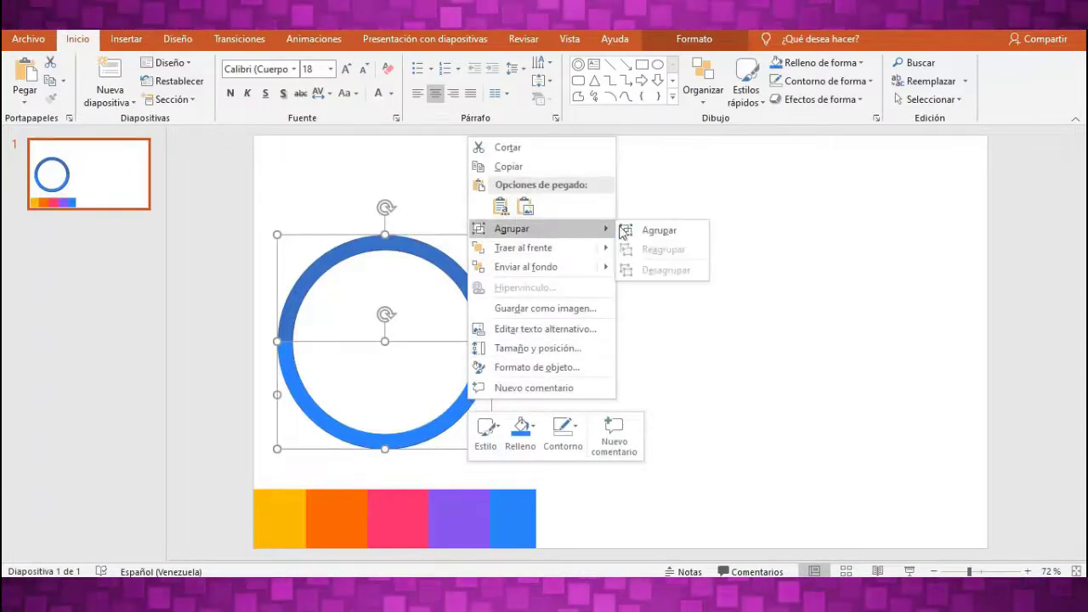
click(655, 231)
- Cover the group's lower half with a white, outline-free rectangle
click(119, 41)
click(290, 75)
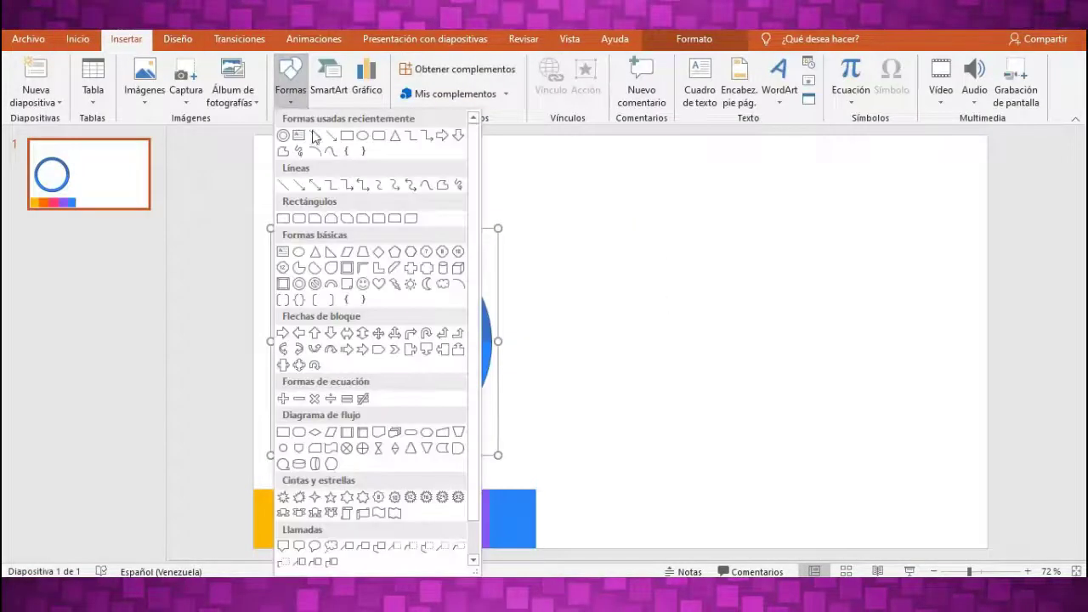
click(285, 223)
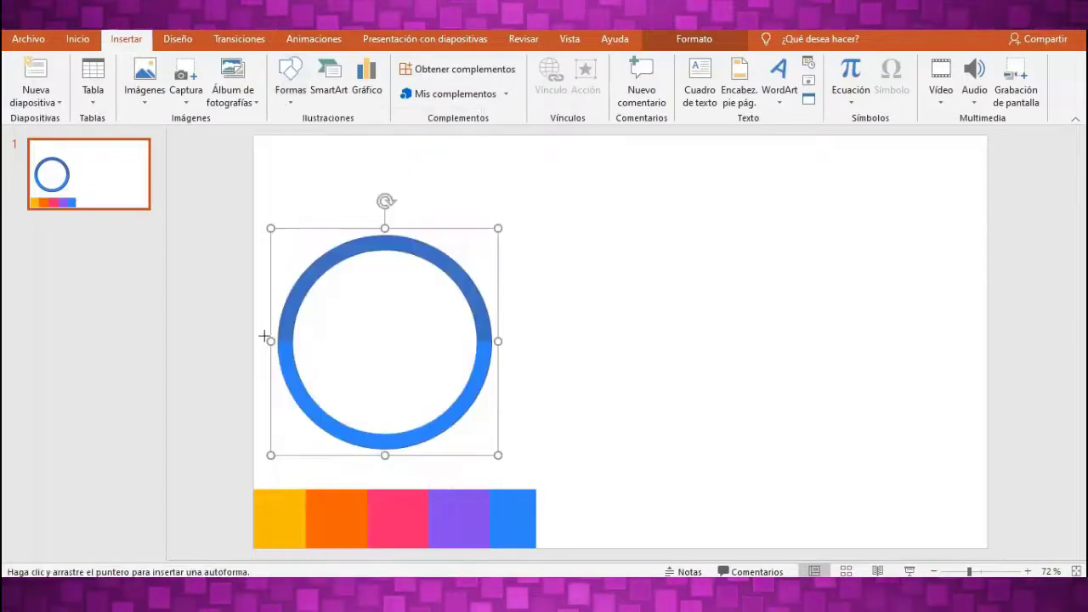
mouse_move(262, 341)
mouse_down()
mouse_move(520, 454)
mouse_move(511, 453)
mouse_up()
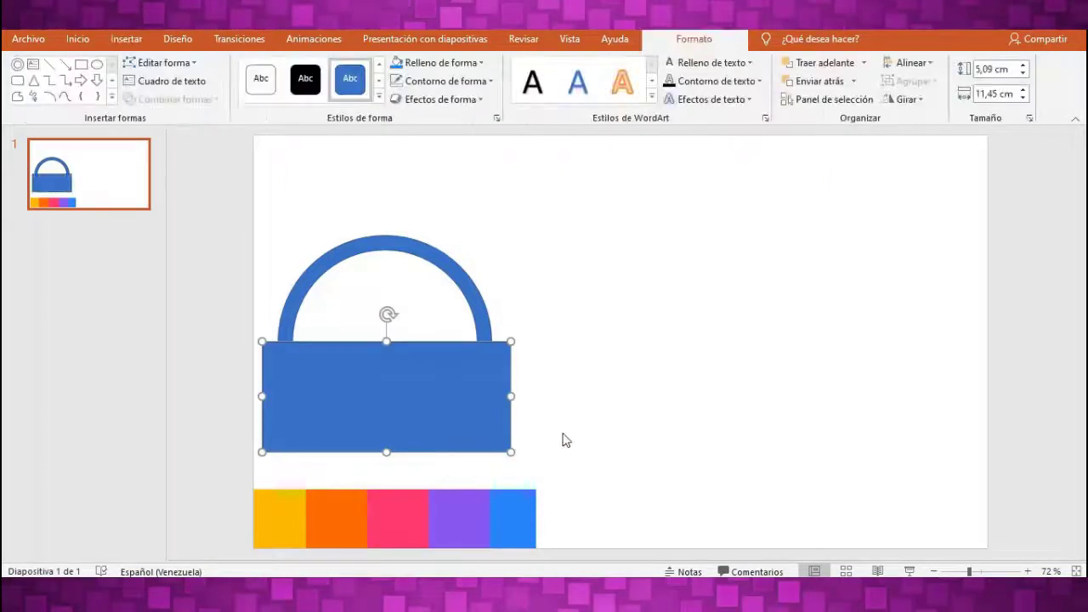
click(419, 64)
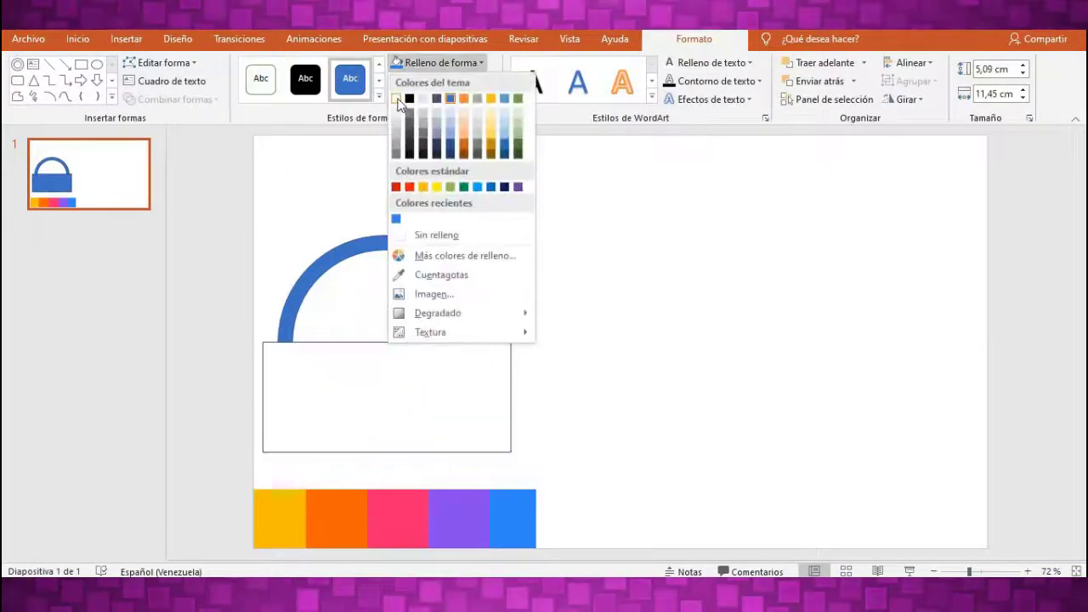
click(444, 235)
click(425, 83)
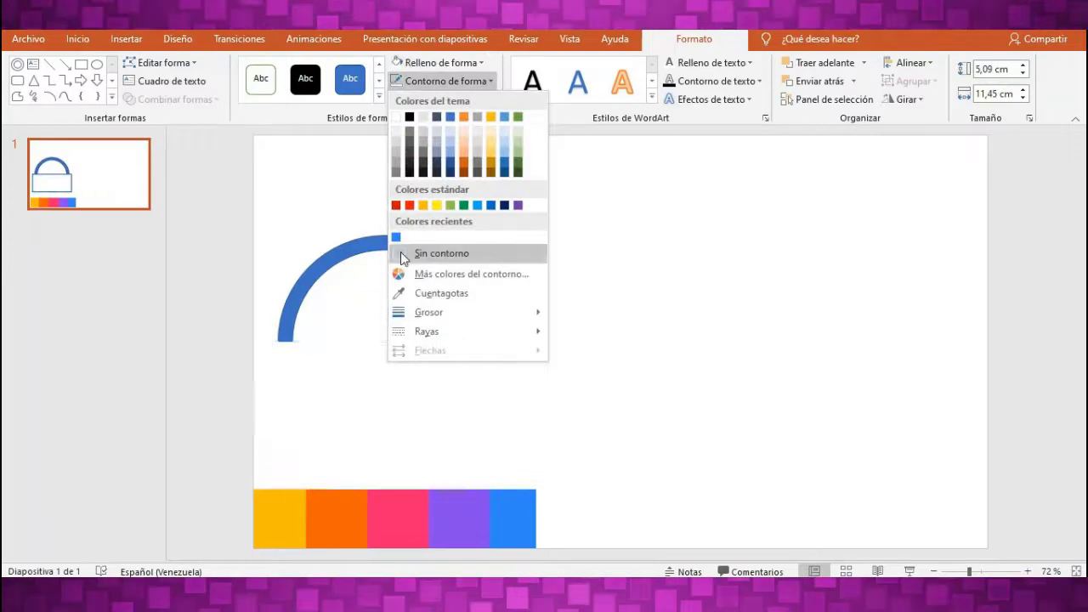
click(408, 252)
click(657, 380)
click(127, 39)
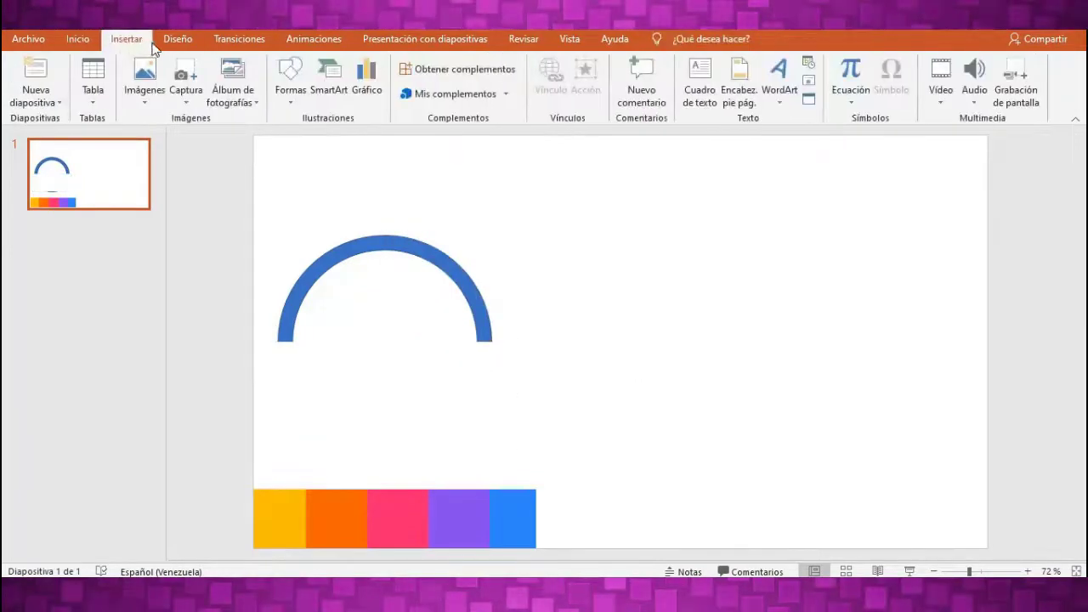
click(290, 77)
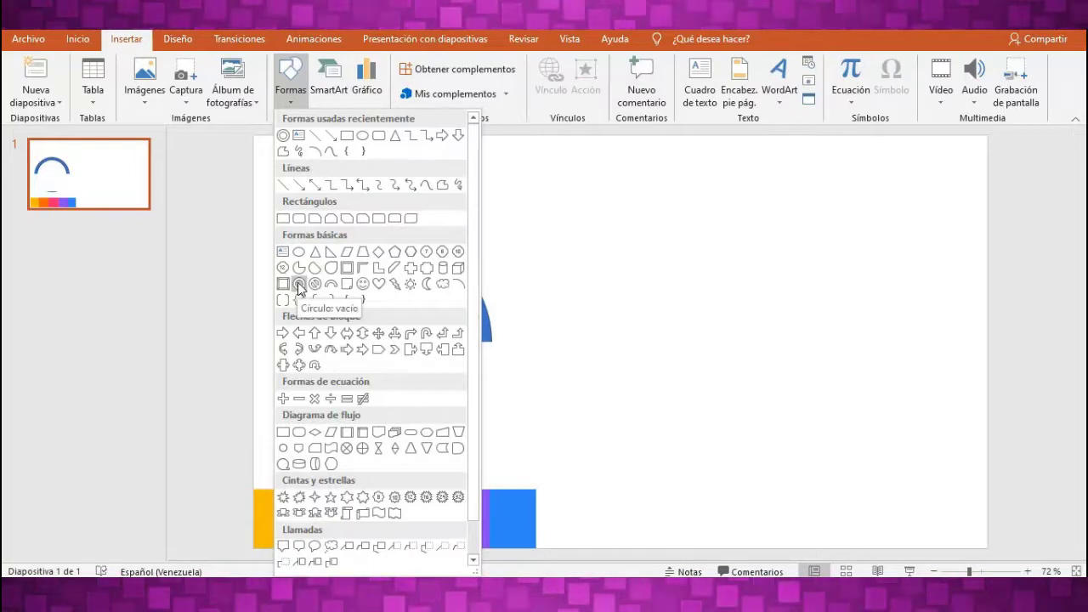
- Draw a new donut and size it to 9,87 × 9,87 cm
click(298, 284)
drag(331, 225, 536, 423)
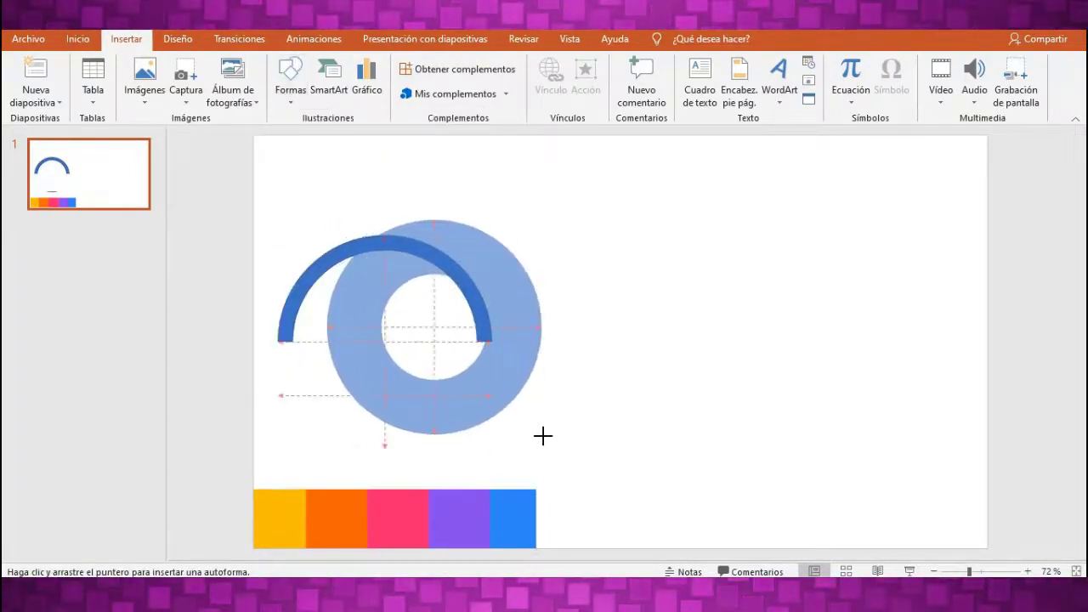
drag(536, 422, 551, 440)
click(294, 295)
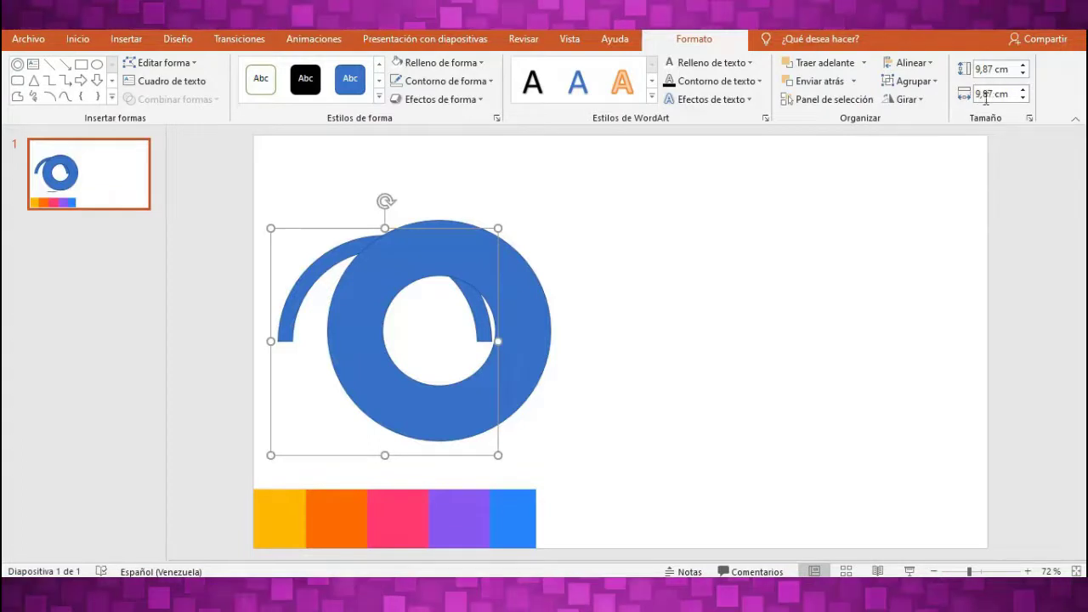
key(Tab)
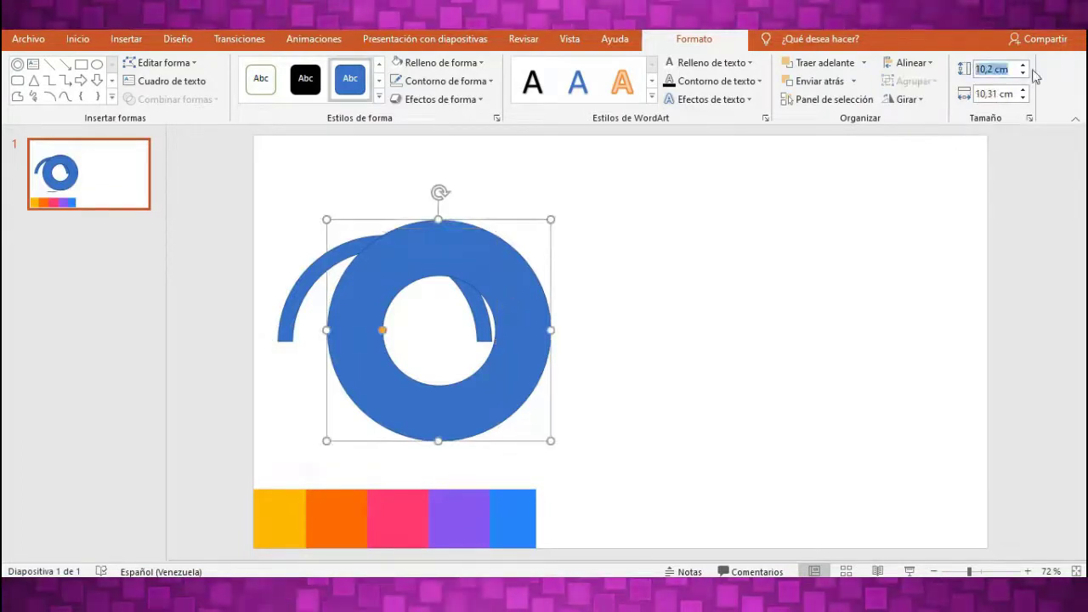
key(BackSpace)
text(9)
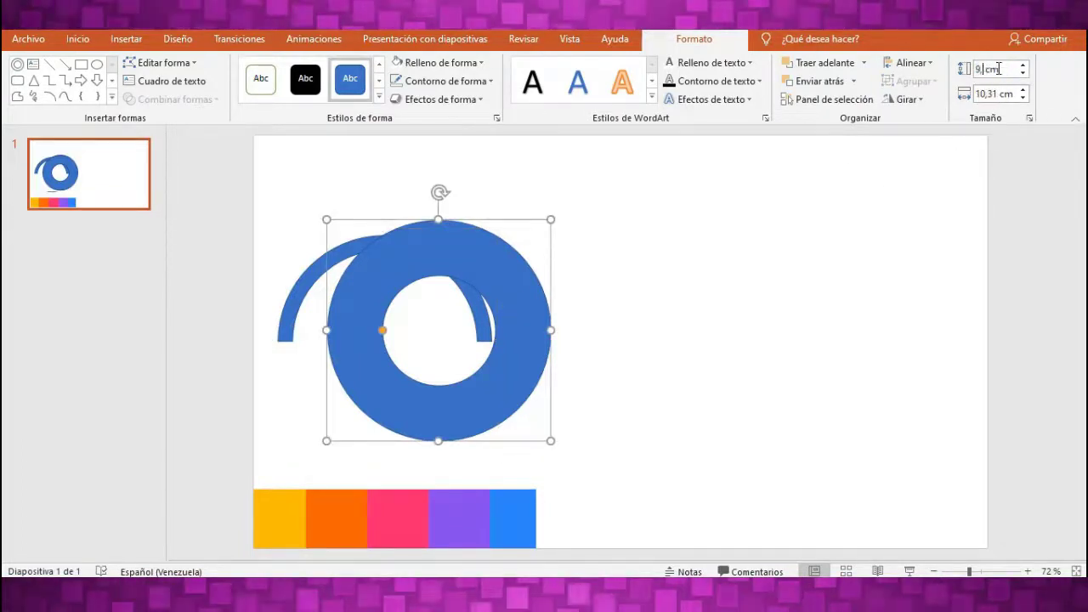
text(,87)
key(Return)
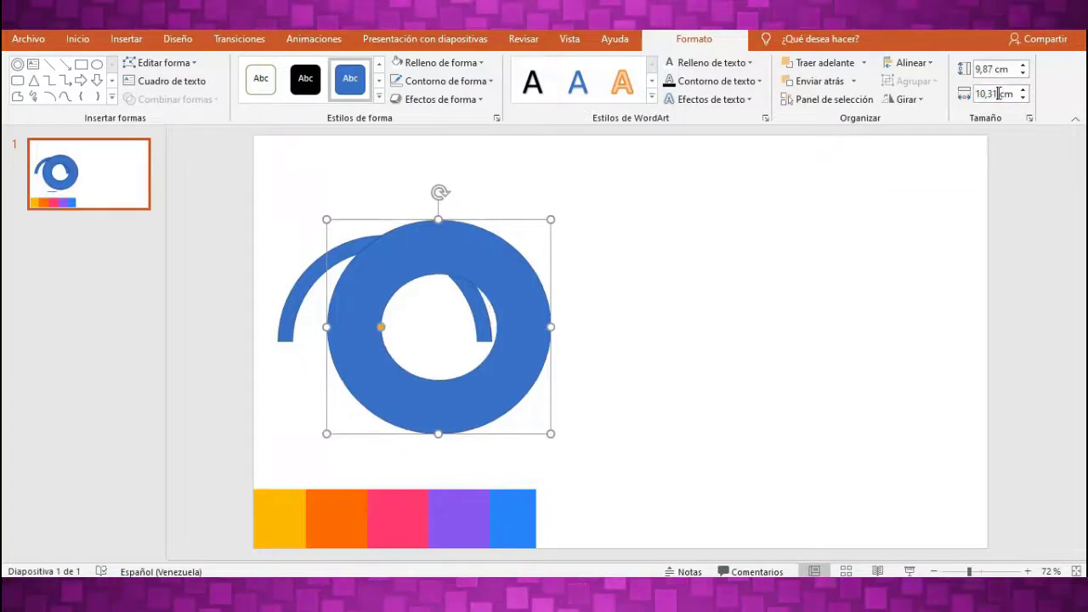
text(9,87)
key(Return)
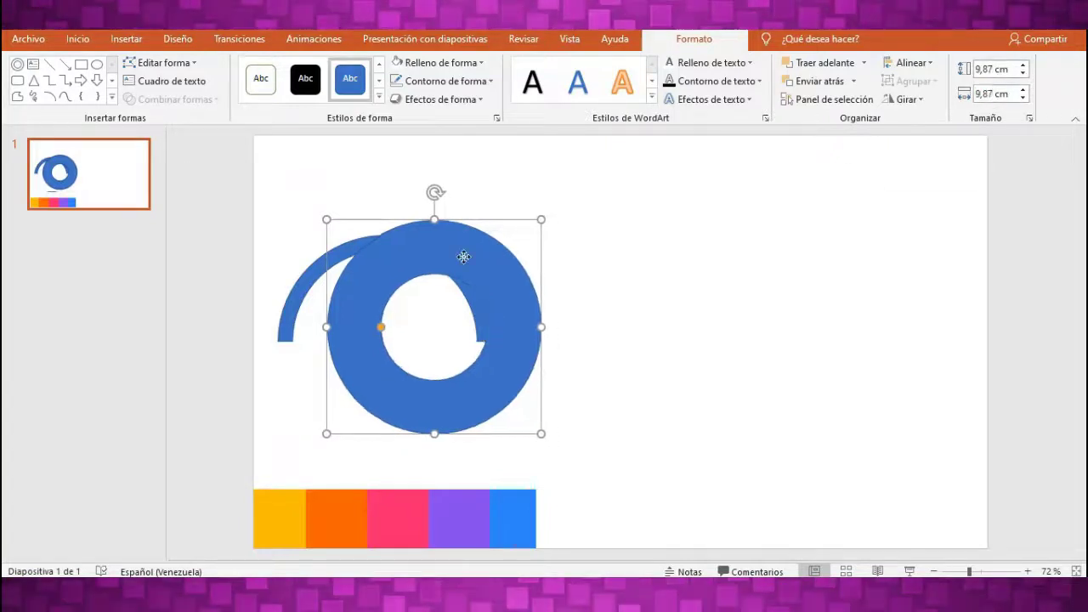
- Move the donut onto the arc, thin its ring, and align it
drag(462, 252, 411, 267)
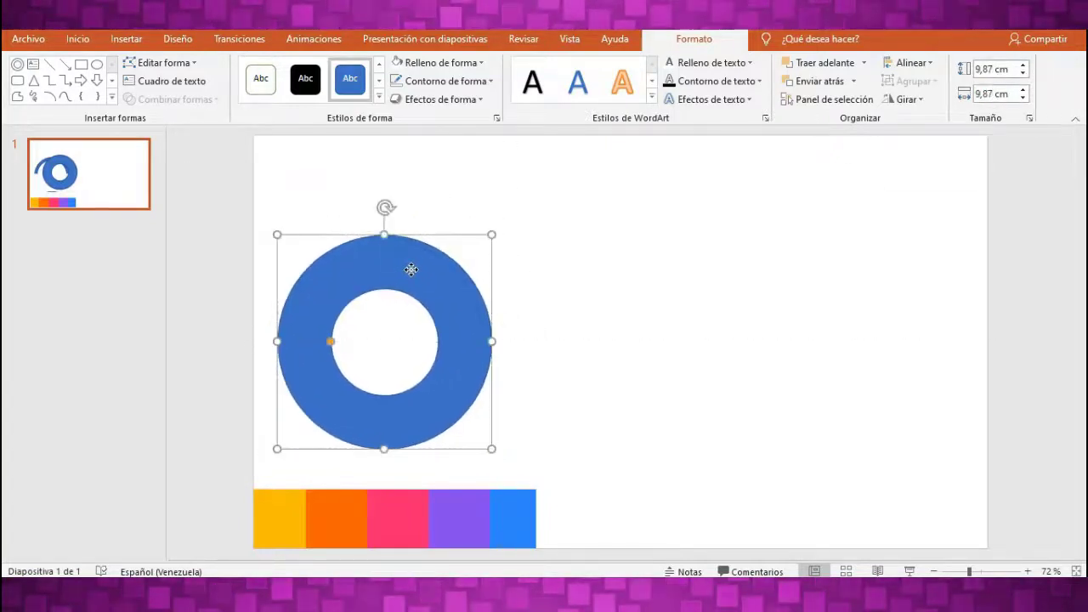
drag(332, 353, 283, 349)
drag(418, 246, 415, 248)
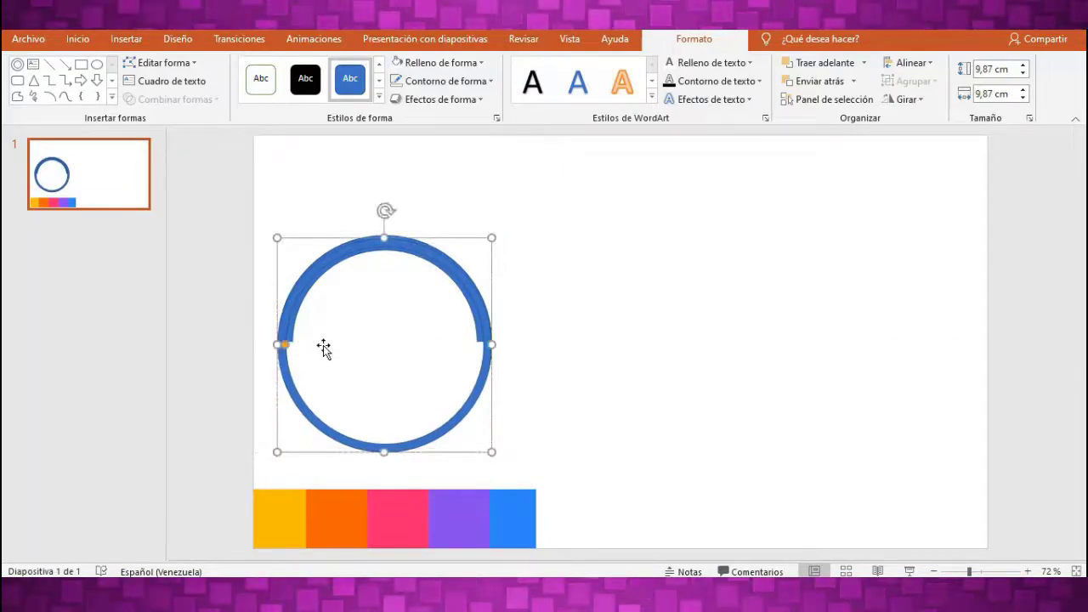
- Fill the thin ring with the recently used bright blue
click(351, 406)
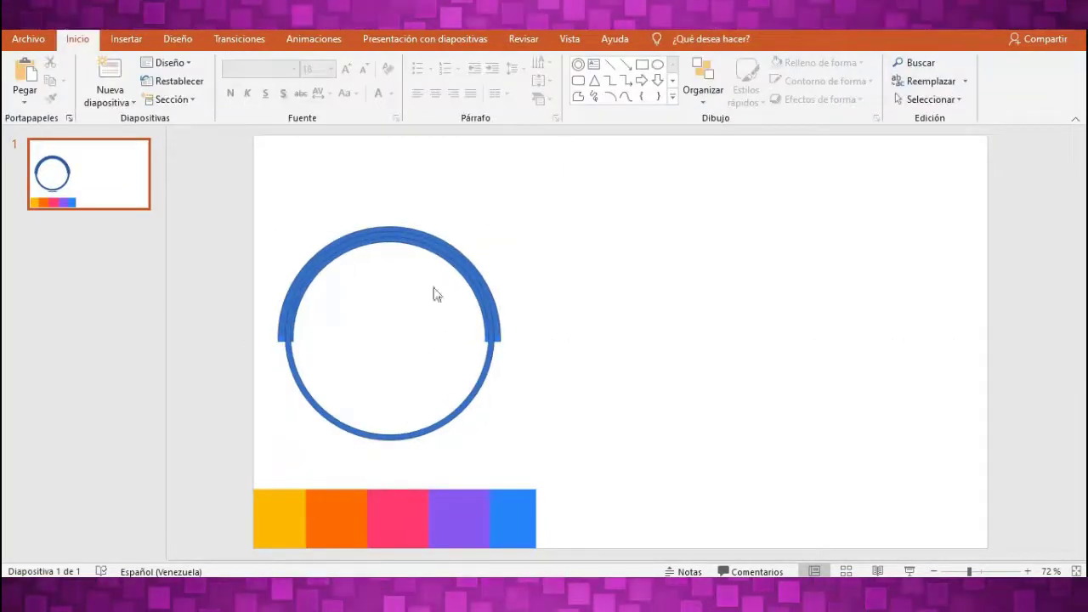
click(426, 432)
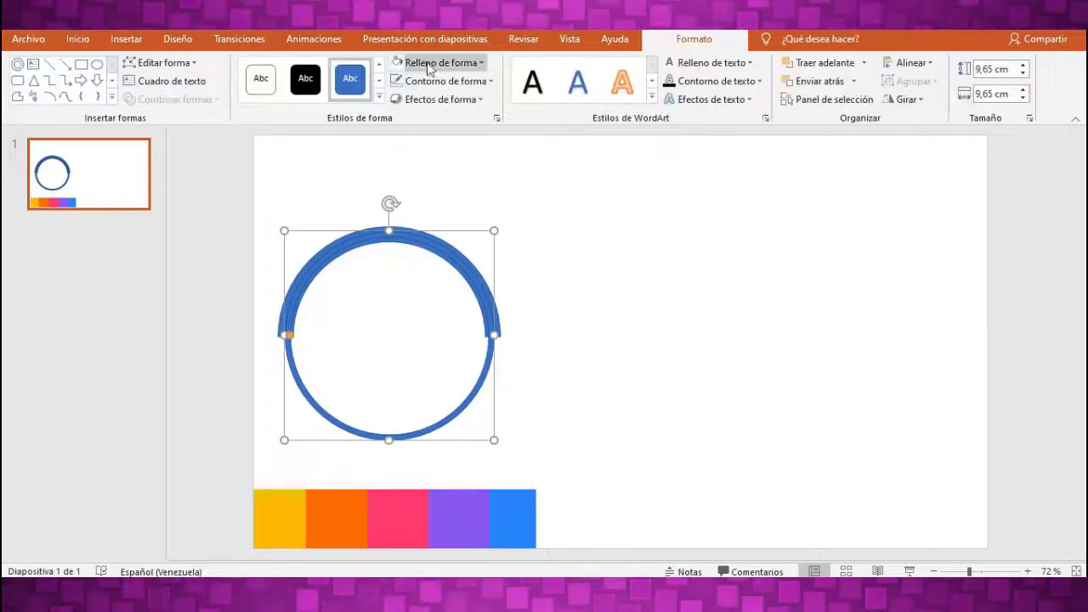
click(427, 64)
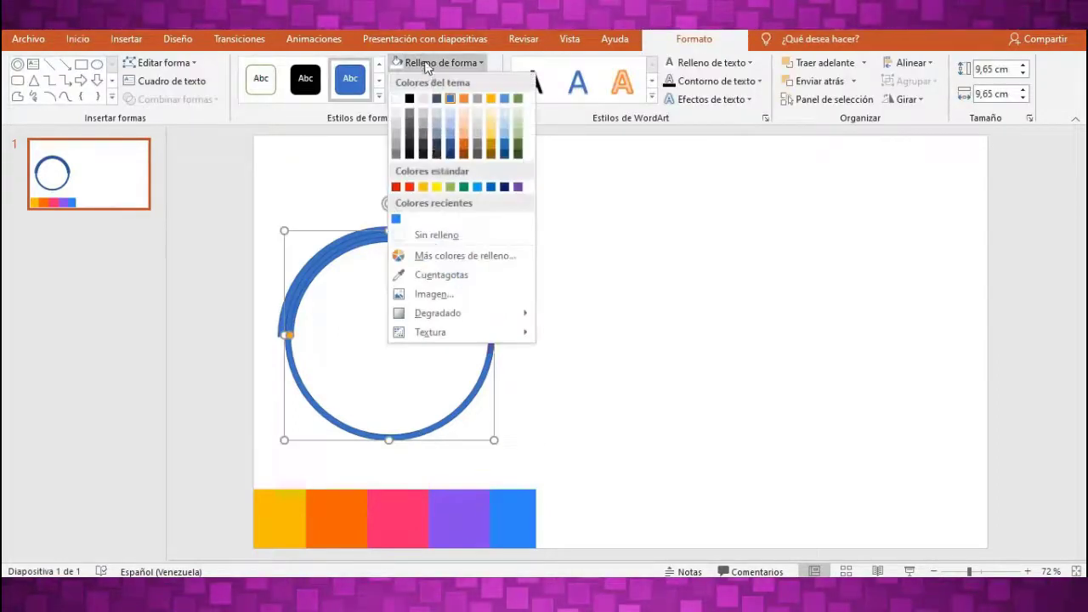
click(397, 220)
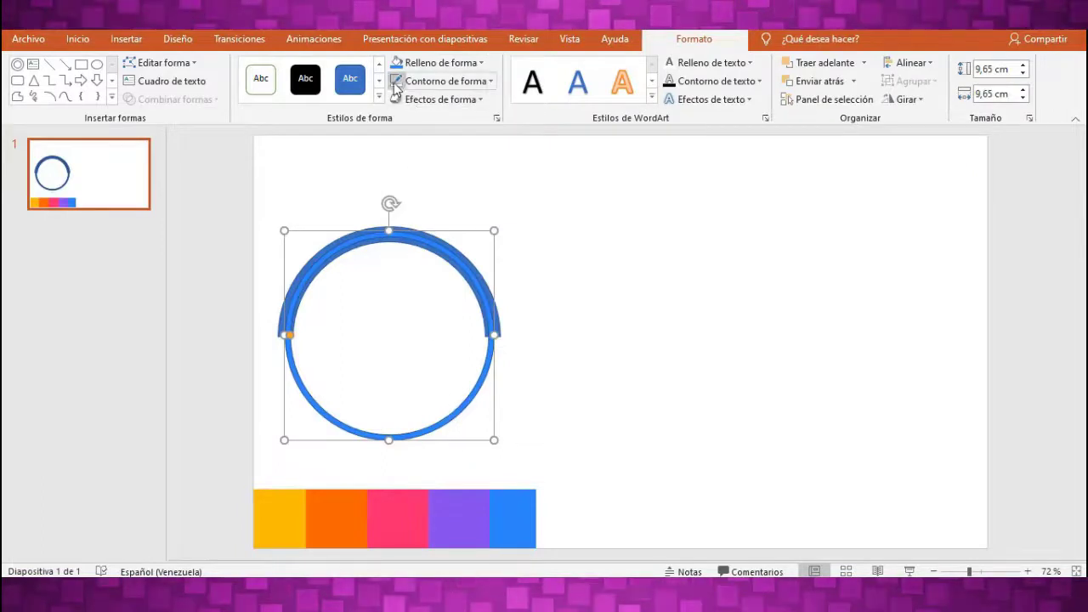
- Add an empty text box to the right of the gauge
click(129, 39)
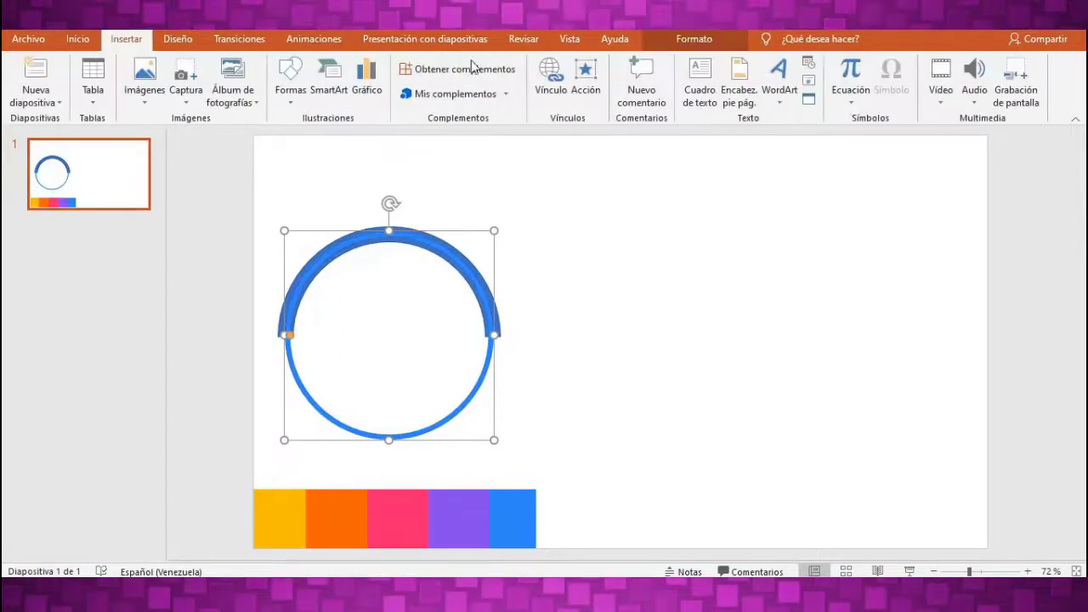
click(700, 80)
click(566, 283)
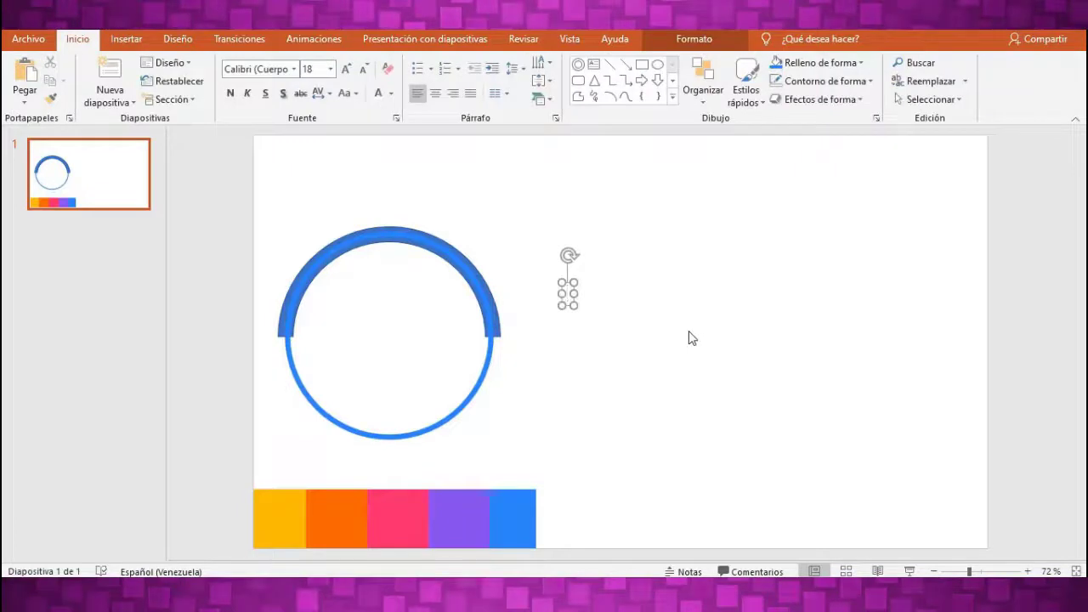
- Type '25 %' in Arial Black size 60 and move it into the circle
text(2)
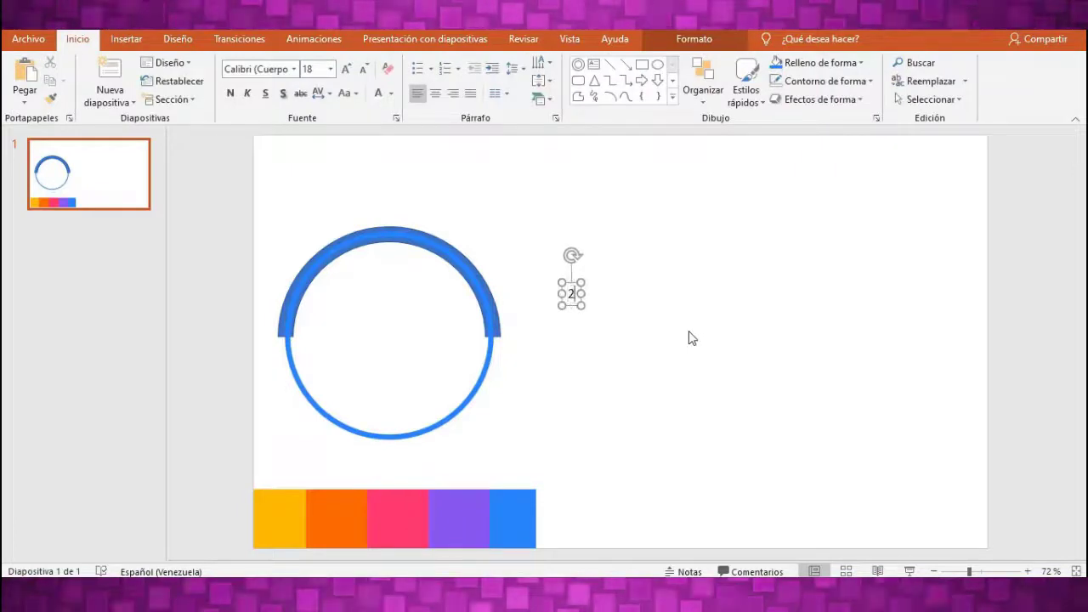
text(5 %)
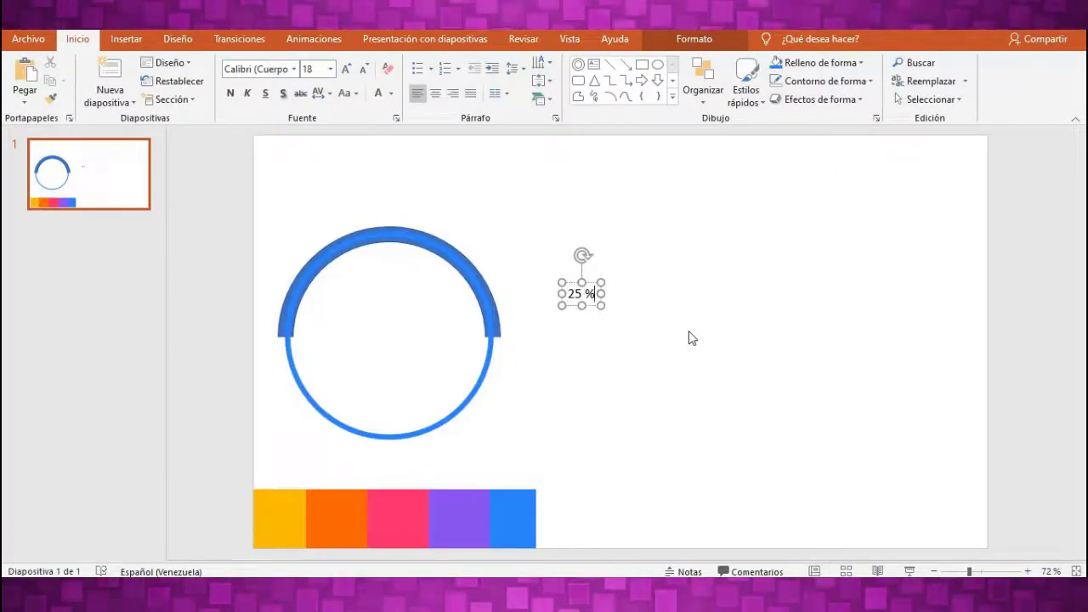
drag(566, 293, 597, 293)
click(294, 69)
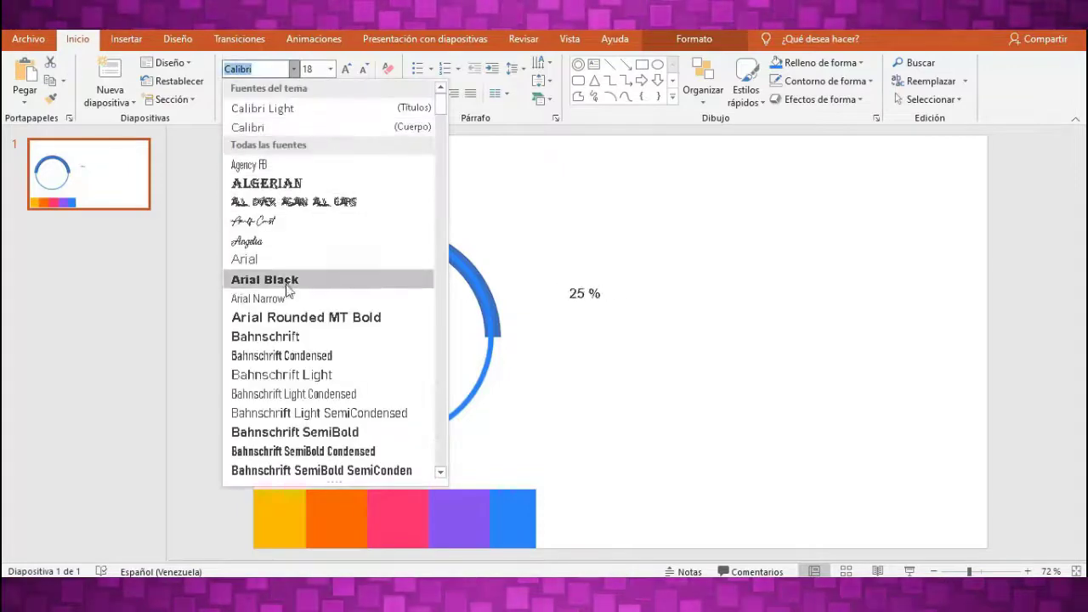
scroll(286, 255, down, 3)
scroll(281, 195, up, 1)
click(272, 164)
click(330, 69)
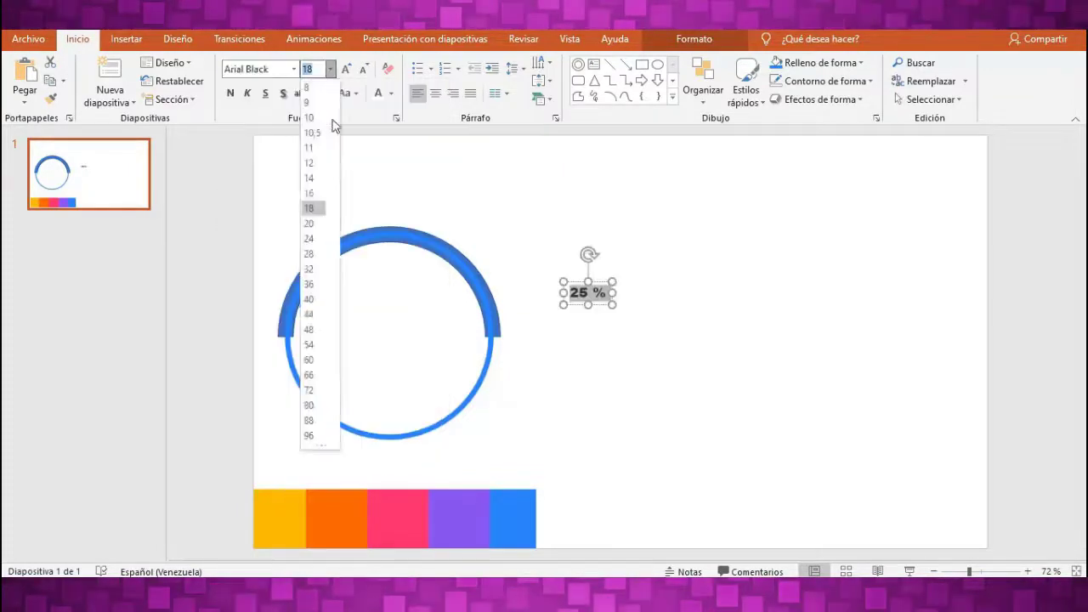
click(310, 359)
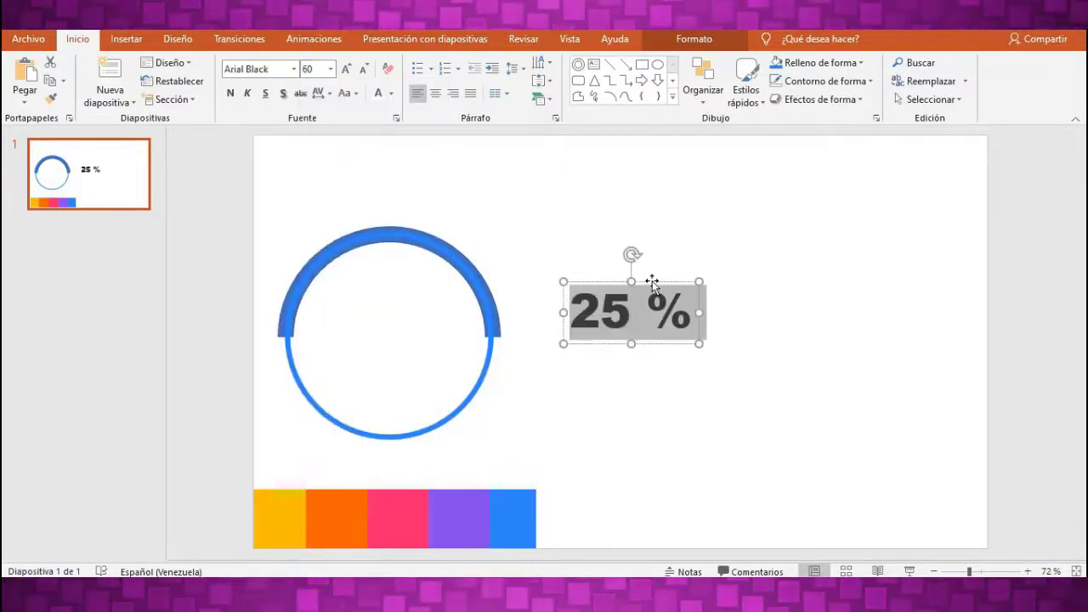
drag(652, 283, 417, 268)
- Add a copy below reading 'Aumento' at size 40
drag(431, 306, 431, 344)
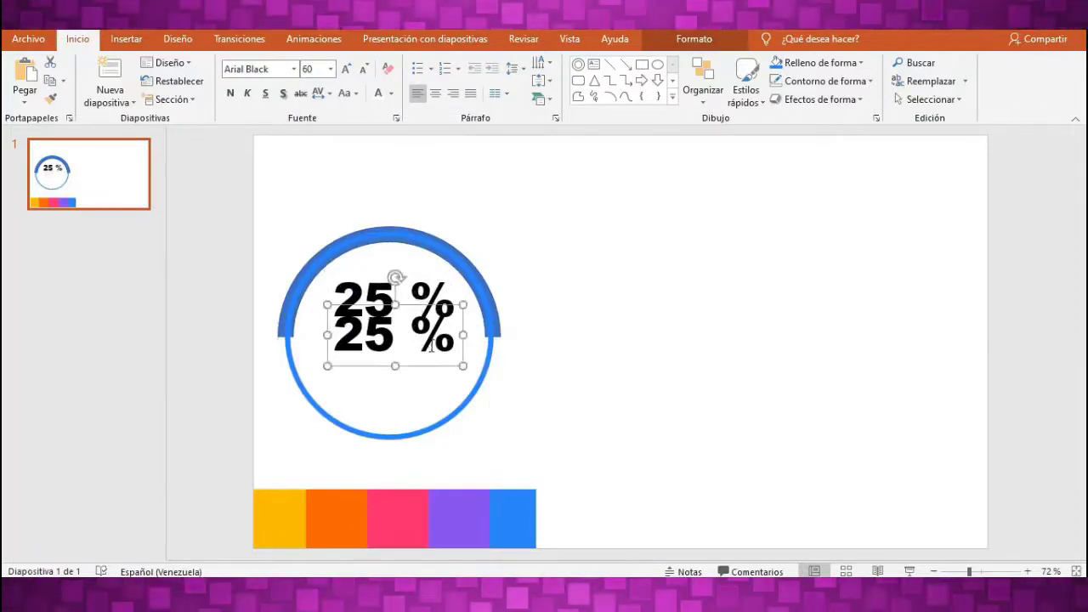
key(BackSpace)
key(BackSpace)
key(BackSpace)
key(BackSpace)
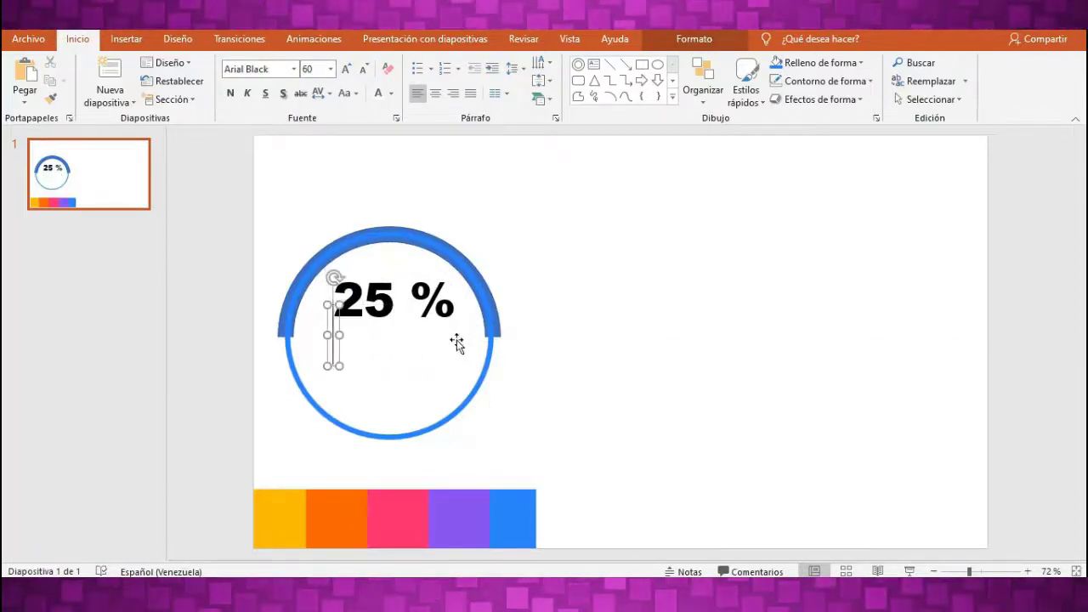
text(Aue)
key(BackSpace)
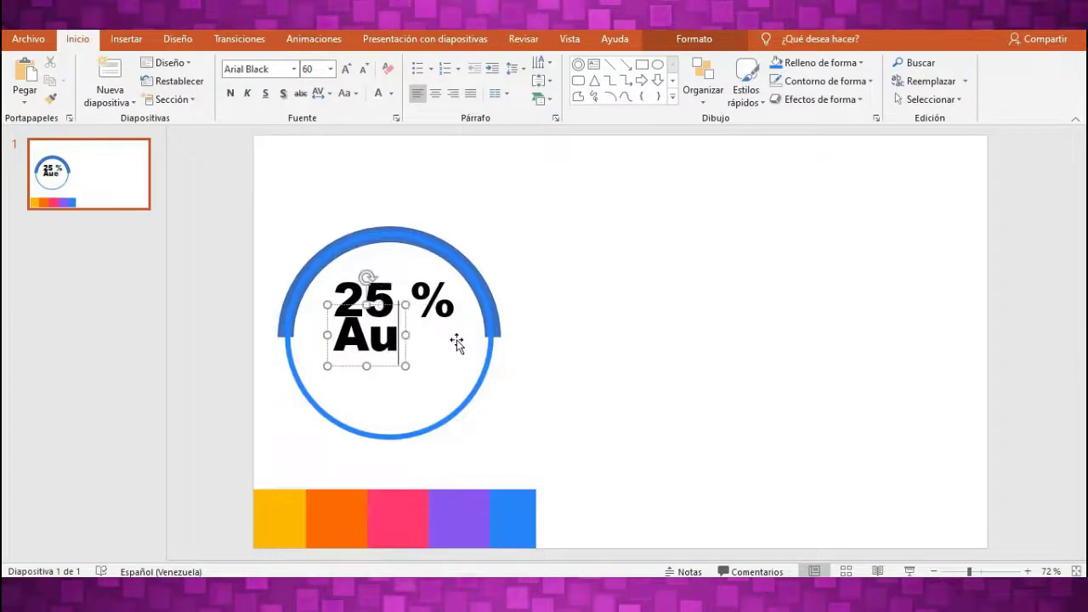
text(mento)
key(ctrl+a)
click(329, 69)
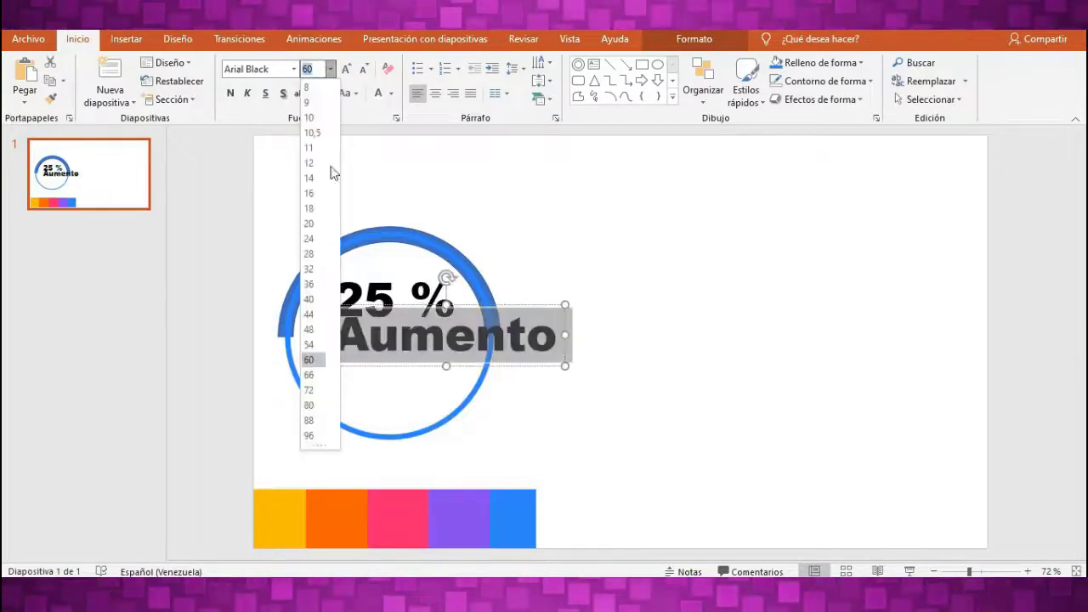
click(309, 299)
- Duplicate the label as 'Hombres' at size 28, placed below Aumento
click(364, 316)
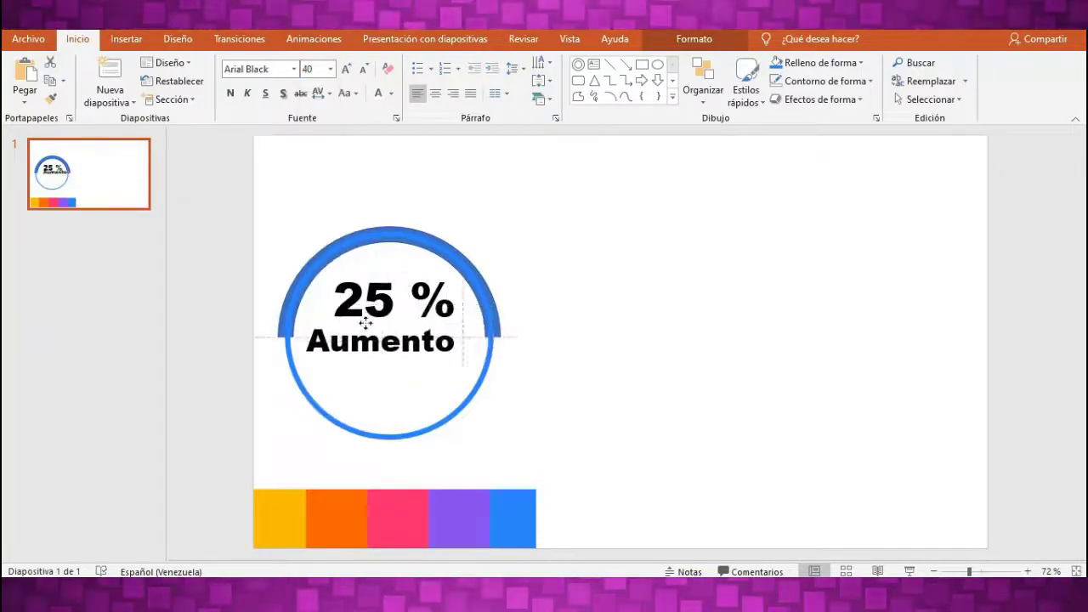
click(445, 330)
key(ctrl+d)
key(BackSpace)
key(BackSpace)
key(BackSpace)
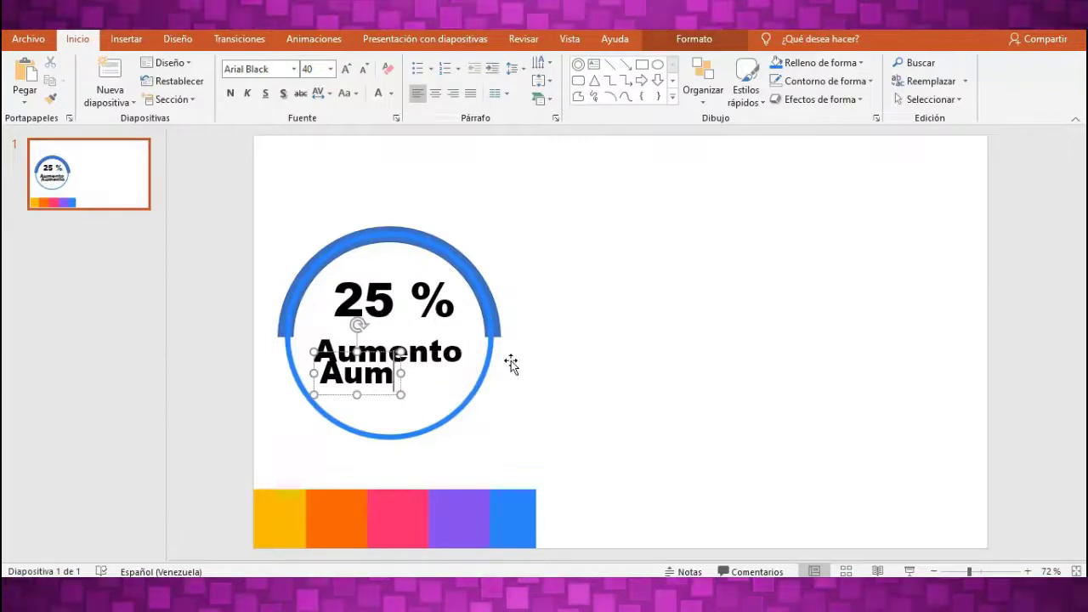
key(BackSpace)
key(BackSpace)
key(BackSpace)
text(Hombre)
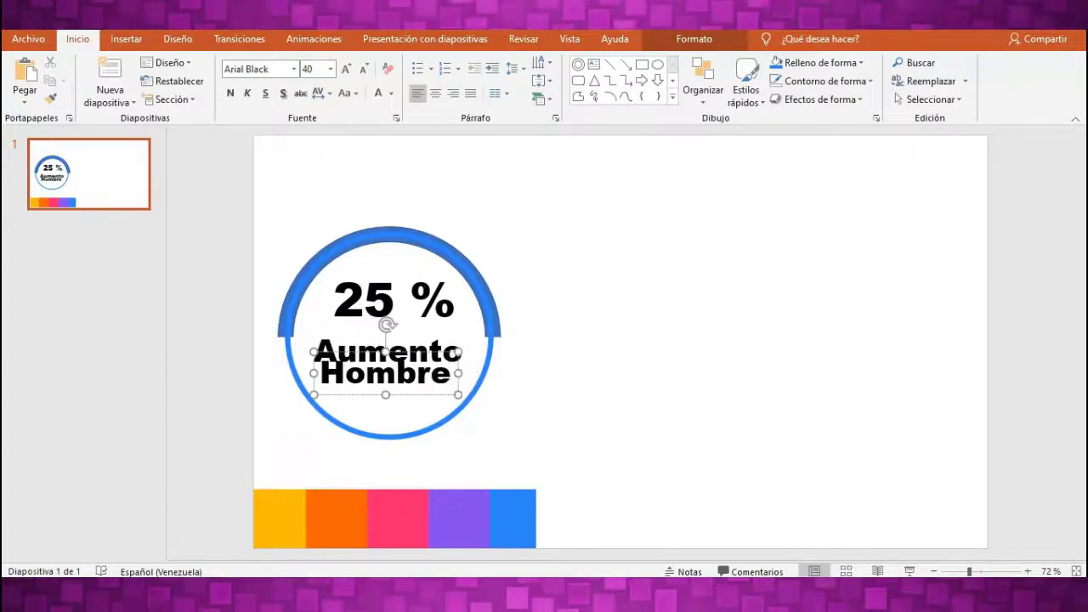
text(s)
drag(348, 354, 348, 371)
triple_click(347, 374)
click(331, 69)
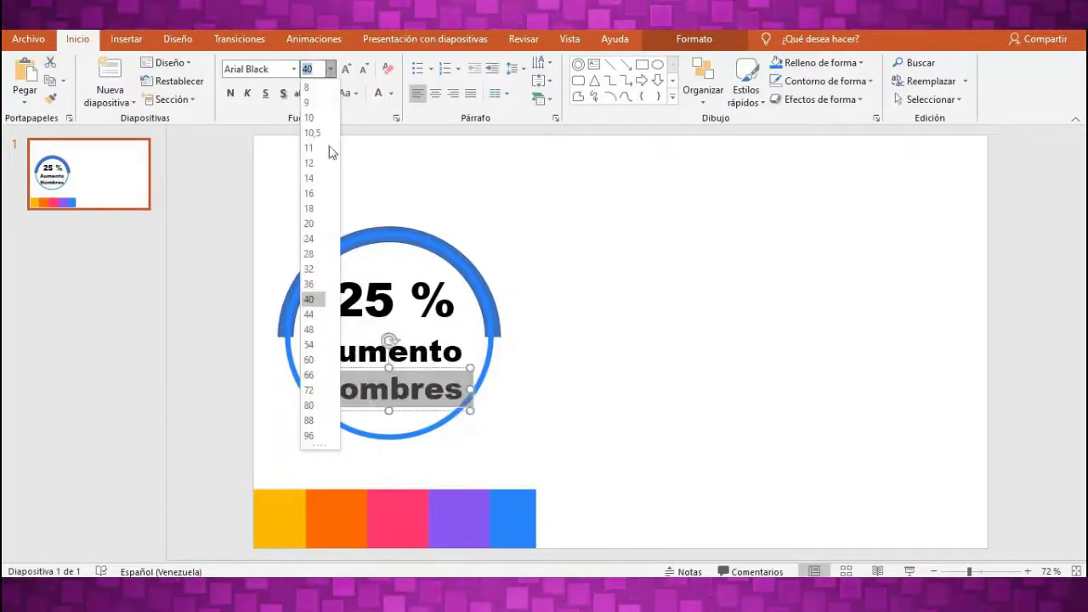
click(308, 253)
click(350, 371)
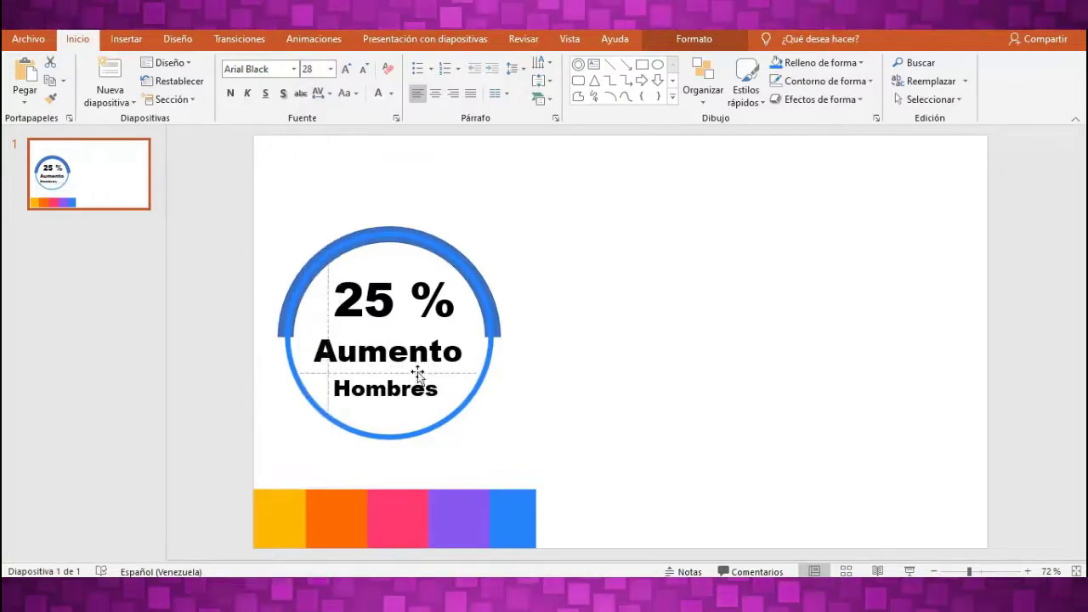
- Enlarge the 25 % label to size 66
click(391, 299)
triple_click(391, 299)
click(331, 69)
click(316, 369)
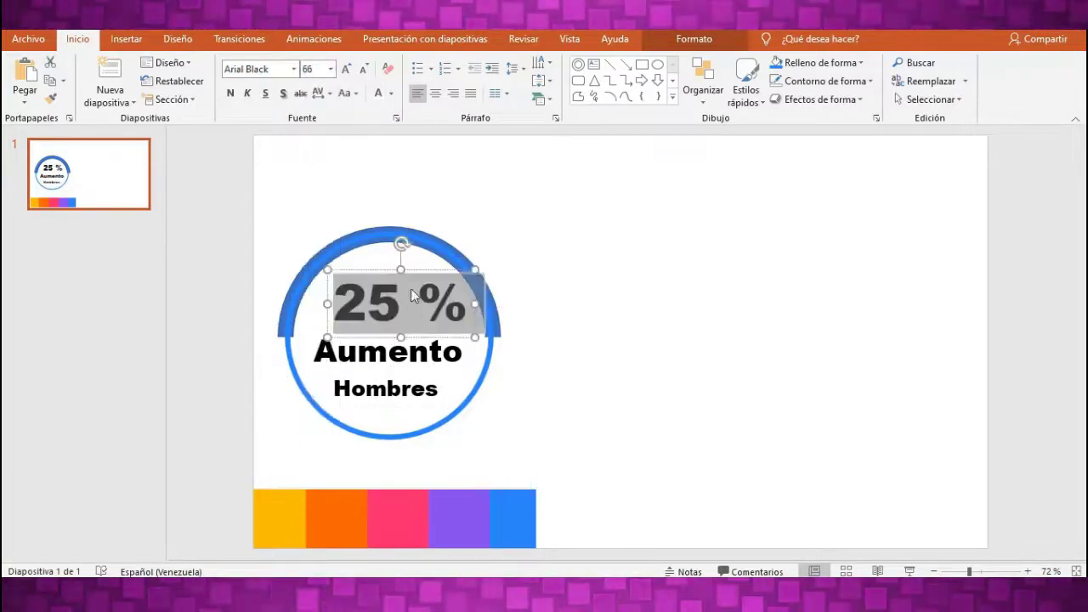
click(413, 270)
- Select the three labels, thin ring and arc, and group them as one gauge
click(374, 267)
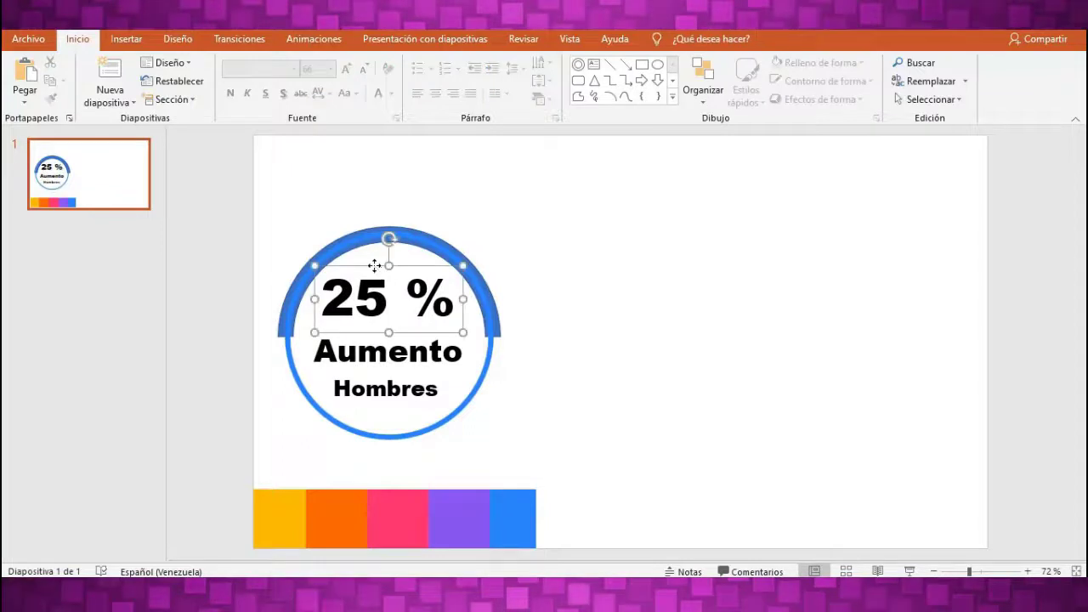
shift+click(397, 358)
shift+click(405, 391)
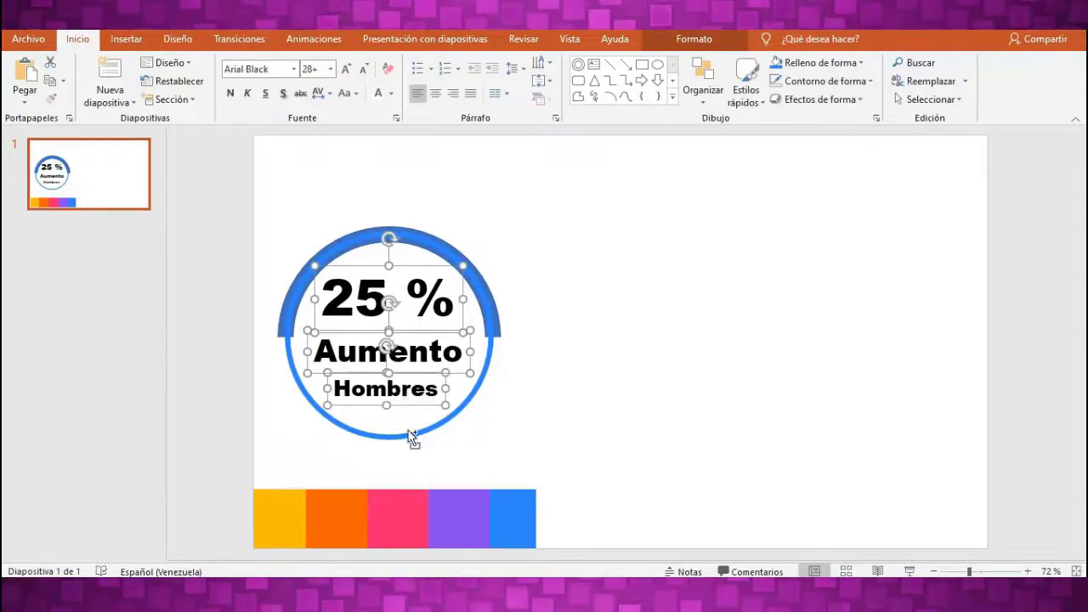
shift+click(414, 439)
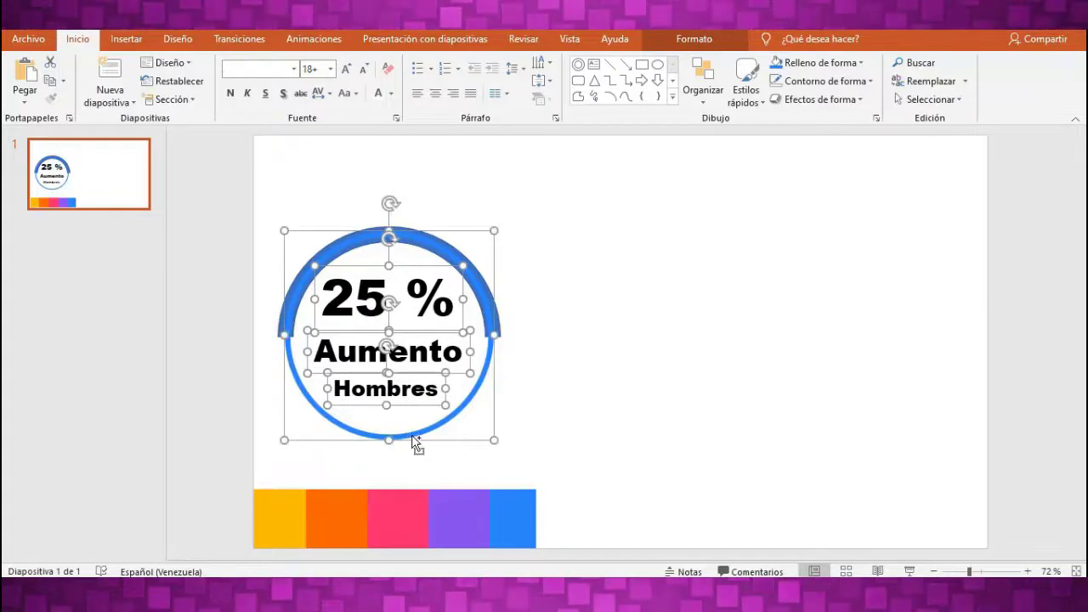
shift+click(504, 442)
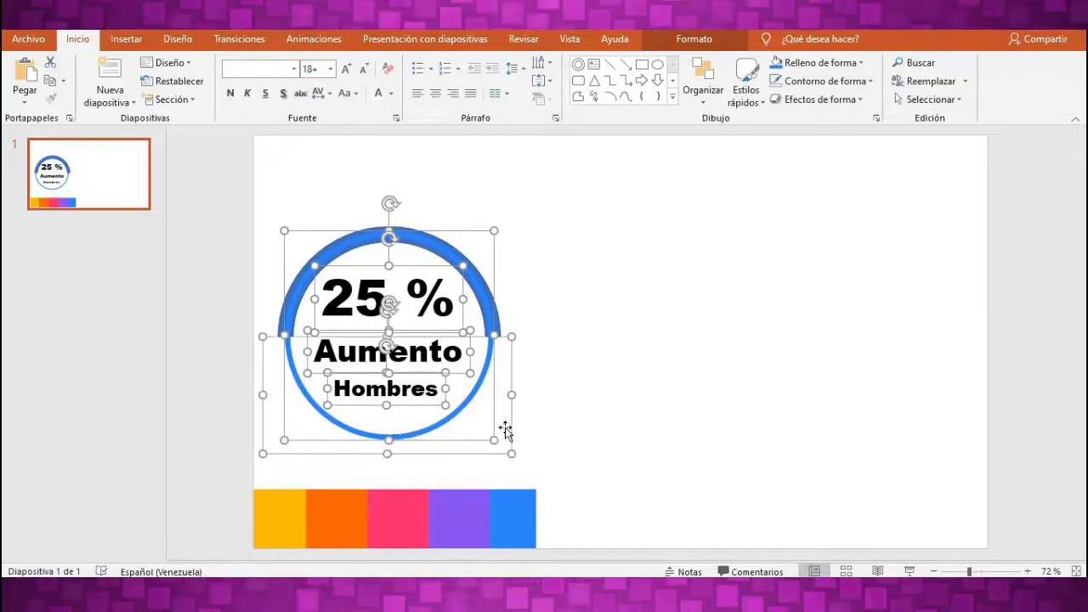
right_click(502, 431)
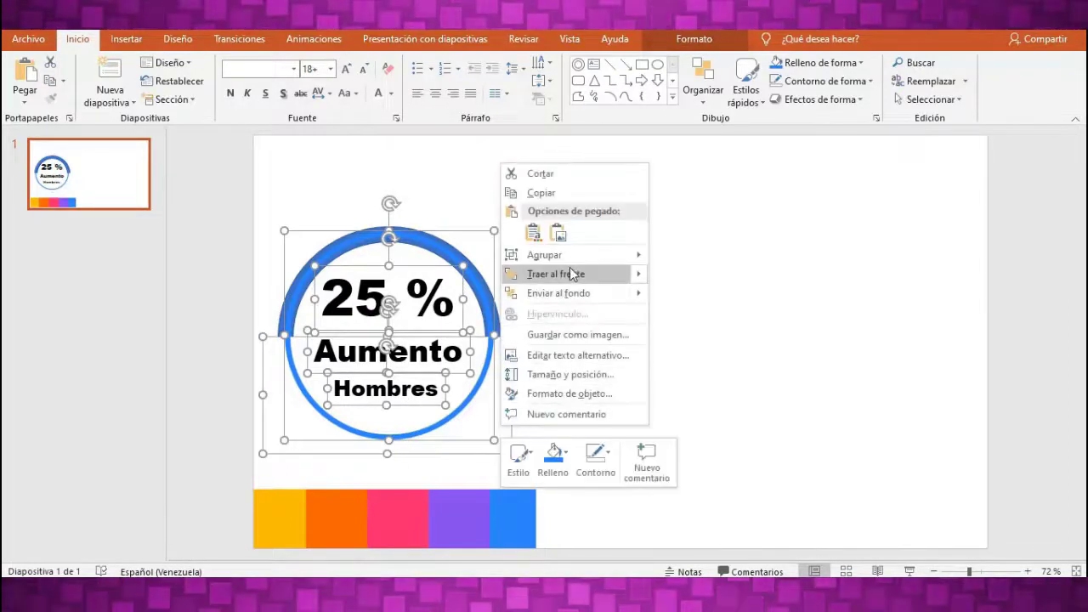
mouse_move(544, 255)
click(688, 254)
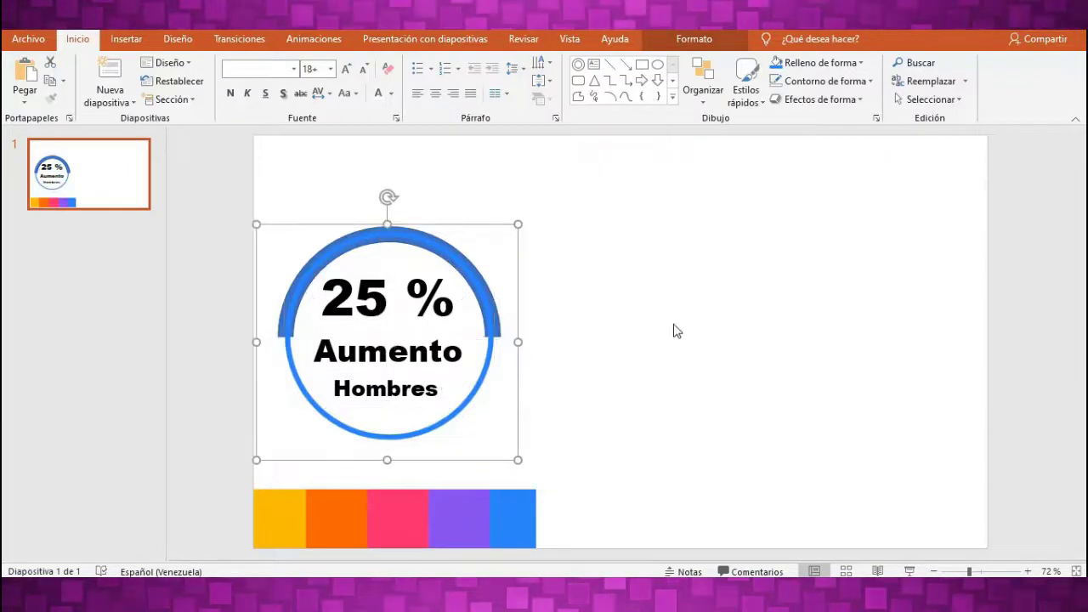
- Lower the text circle inside the blue arc and give the gauge a Girar spin animation
mouse_move(493, 226)
mouse_down()
mouse_move(771, 226)
mouse_move(476, 224)
mouse_up()
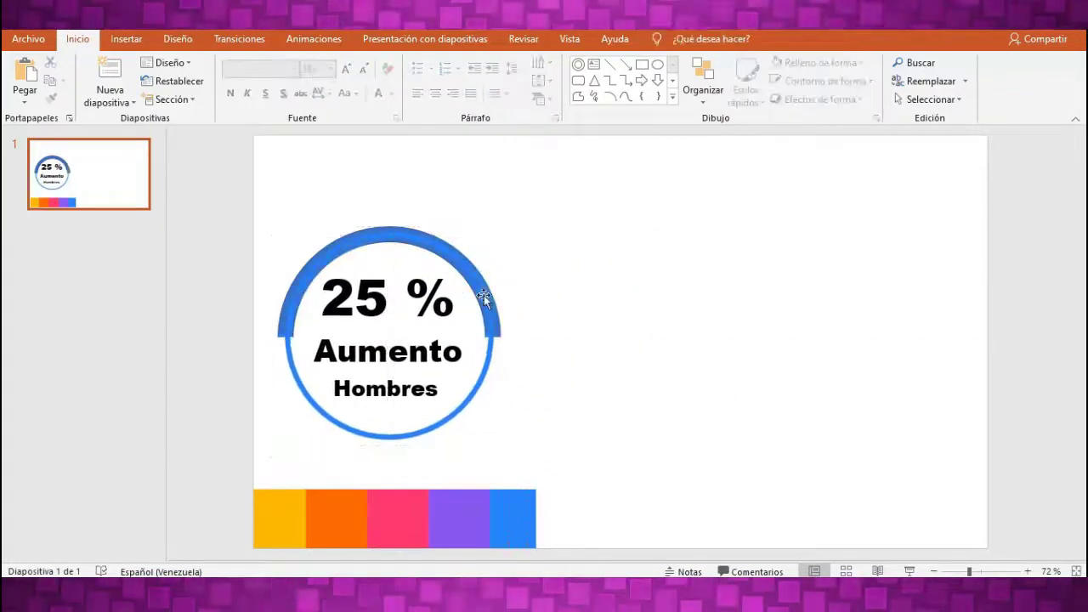
drag(483, 297, 482, 328)
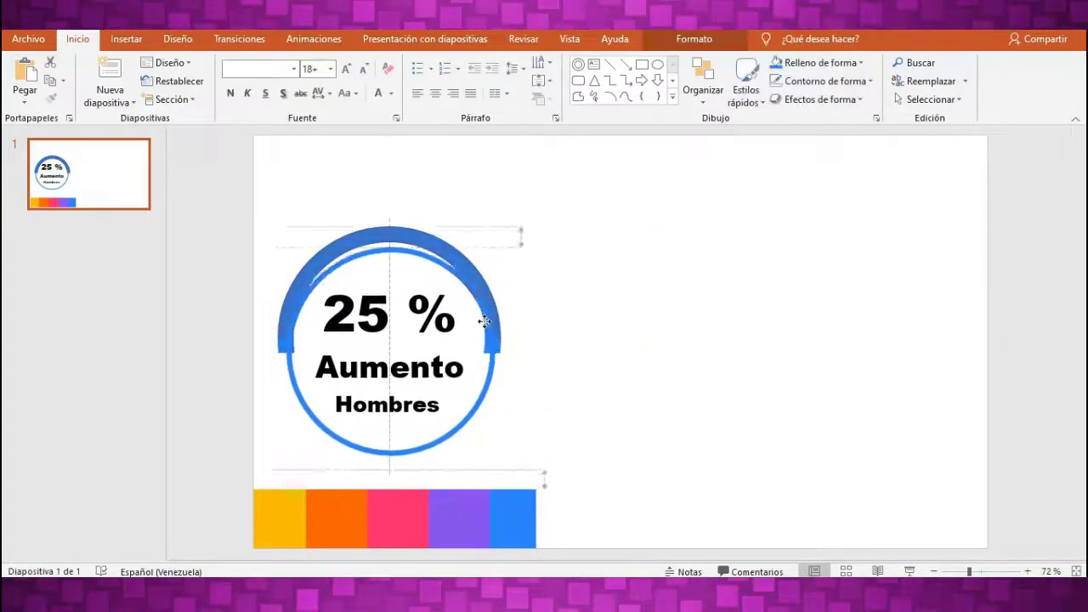
click(420, 239)
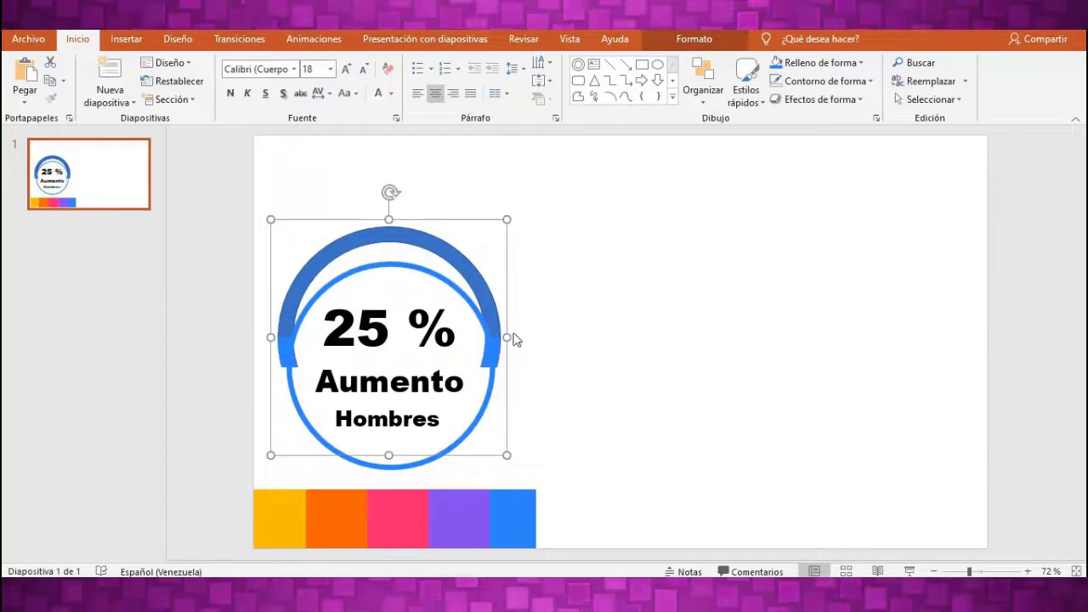
click(314, 38)
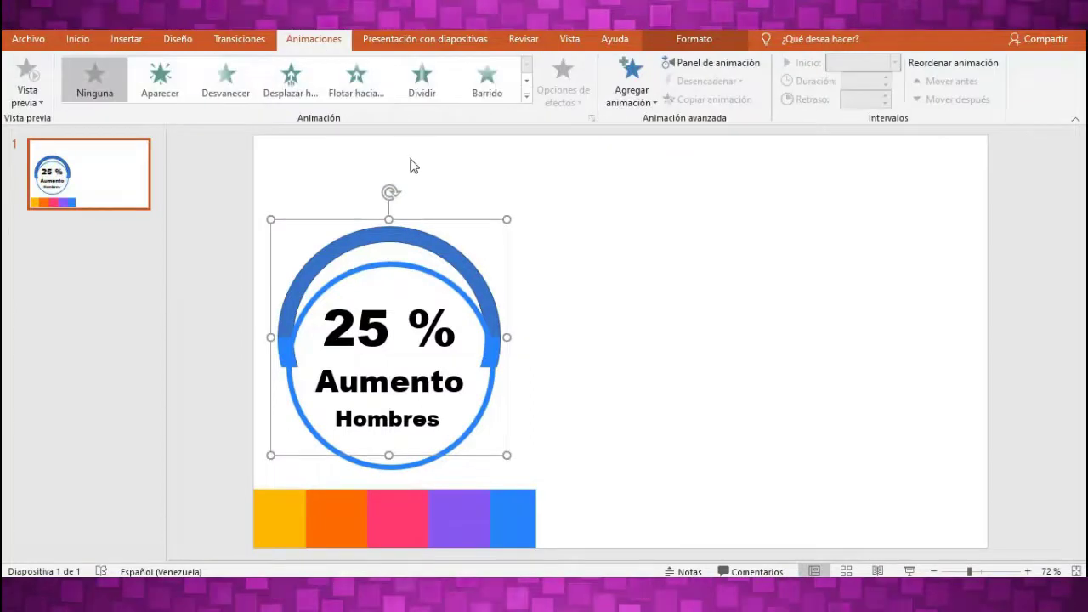
click(527, 95)
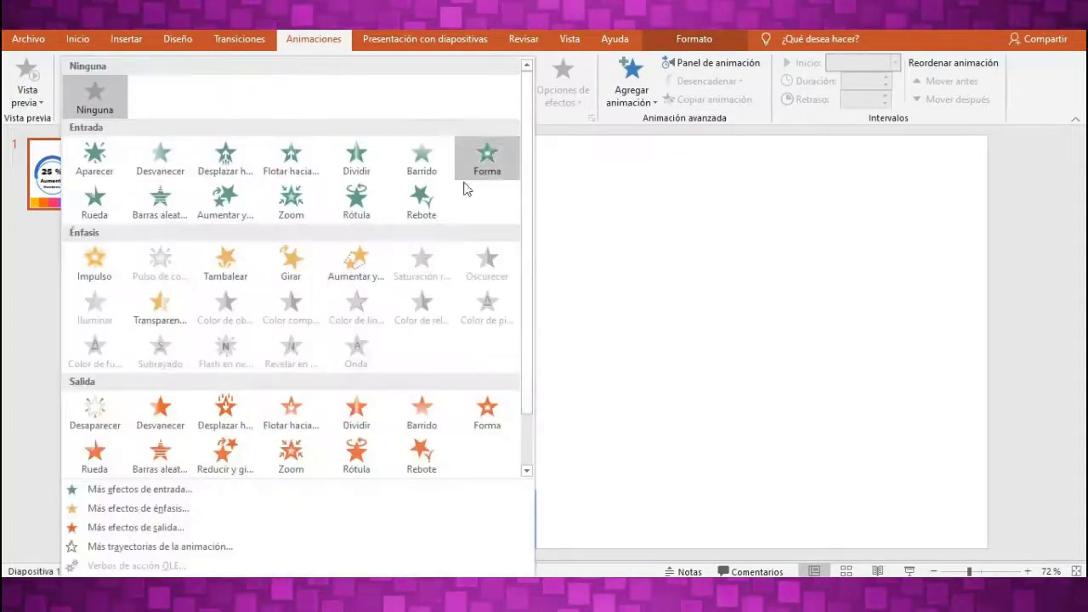
click(290, 259)
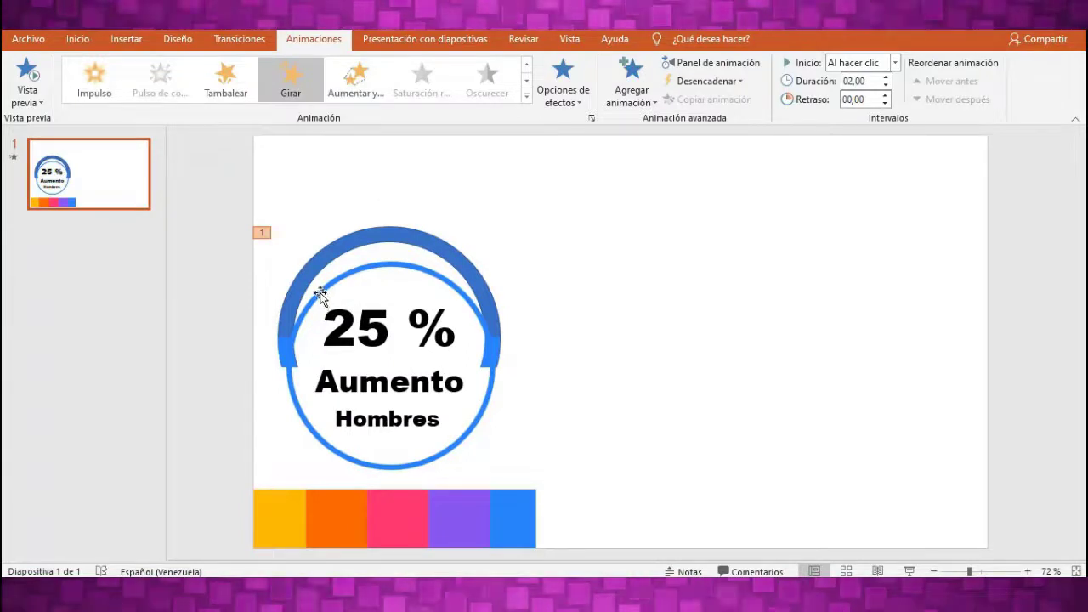
- In the animation pane, set Grupo 8's Girar amount to a custom 45° clockwise
click(704, 66)
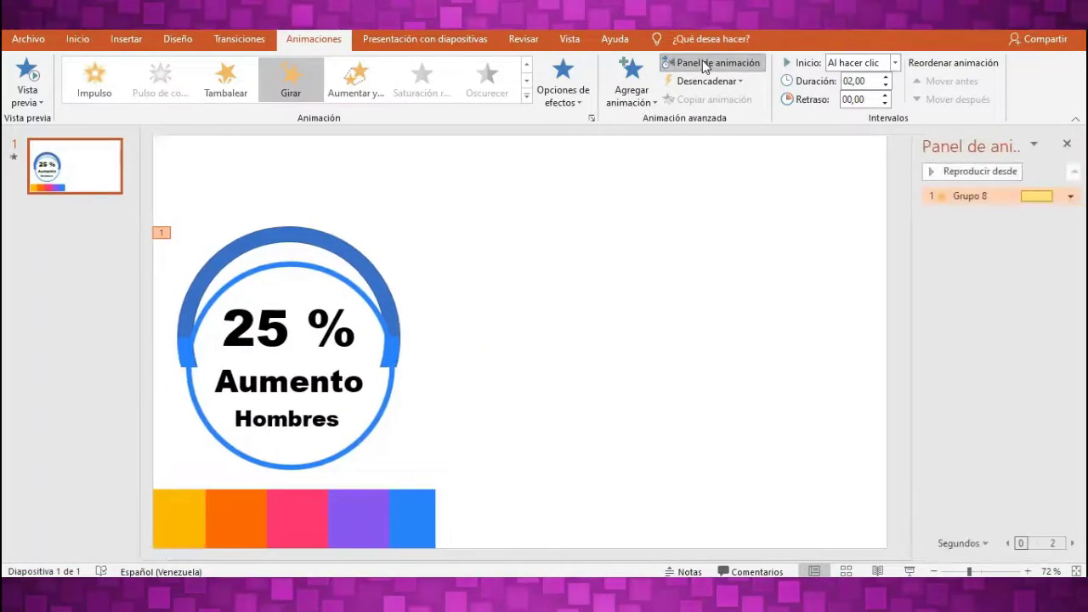
click(1070, 196)
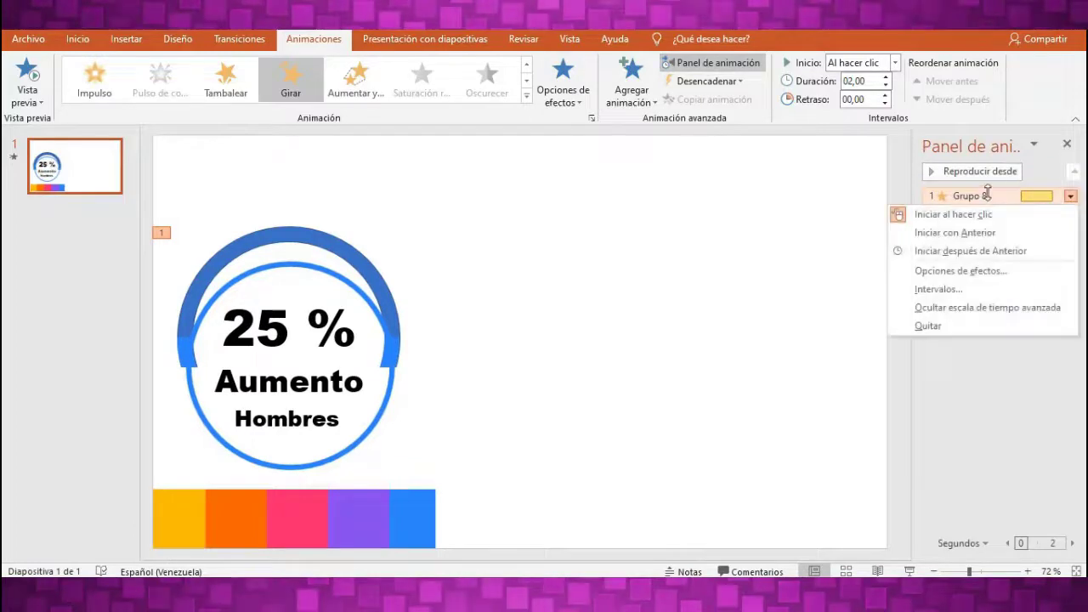
click(928, 271)
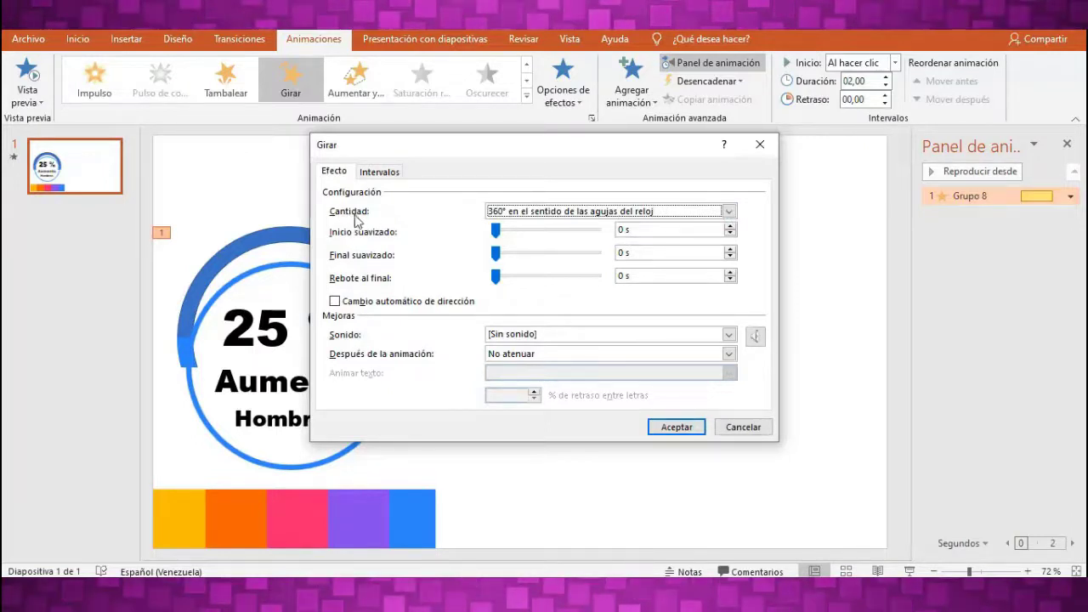
click(729, 211)
click(544, 229)
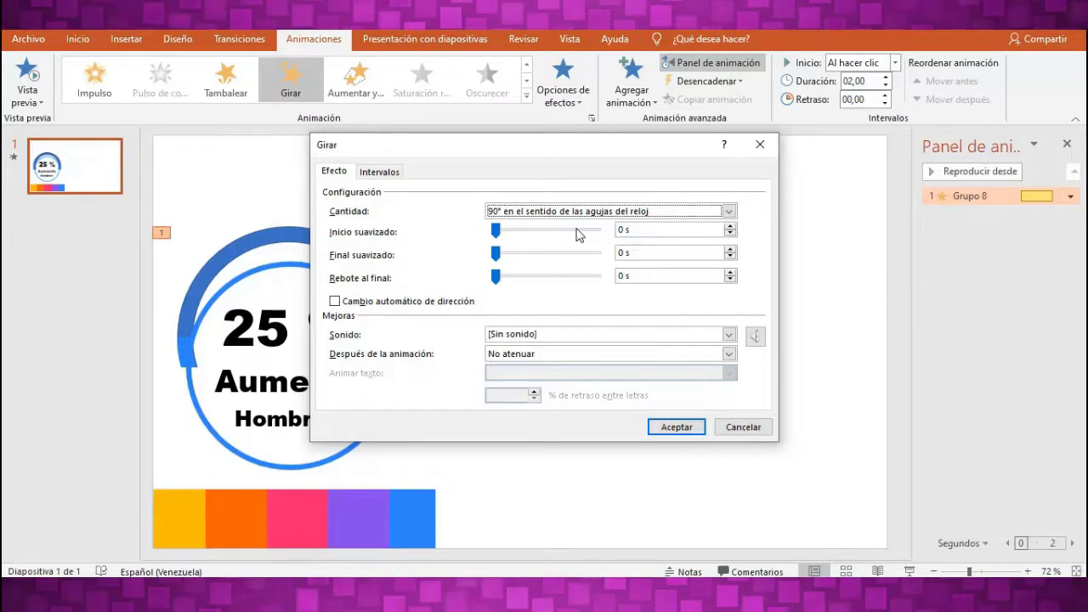
click(729, 212)
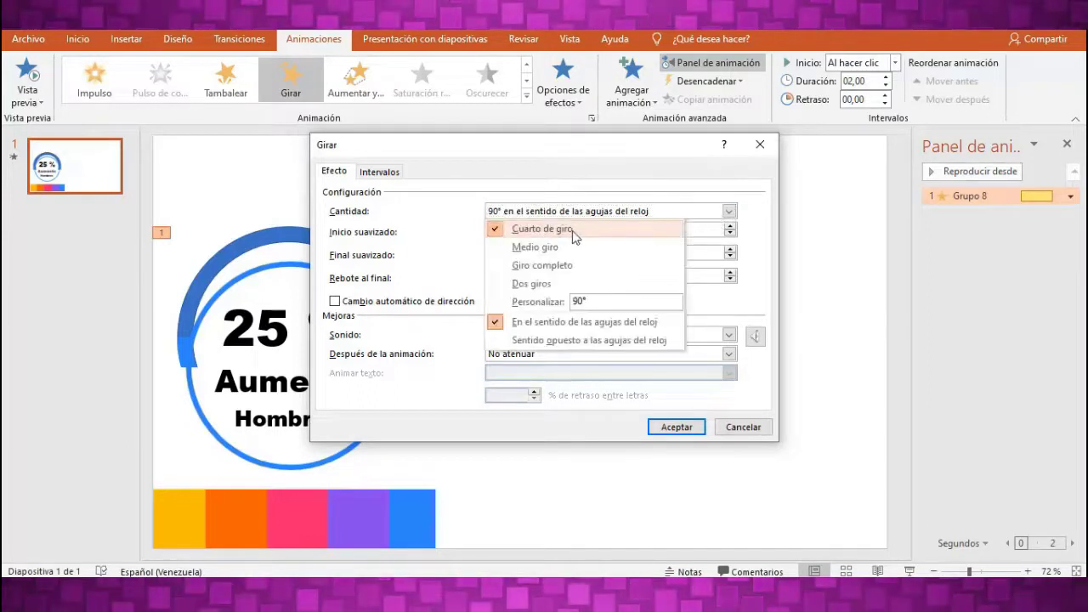
click(585, 301)
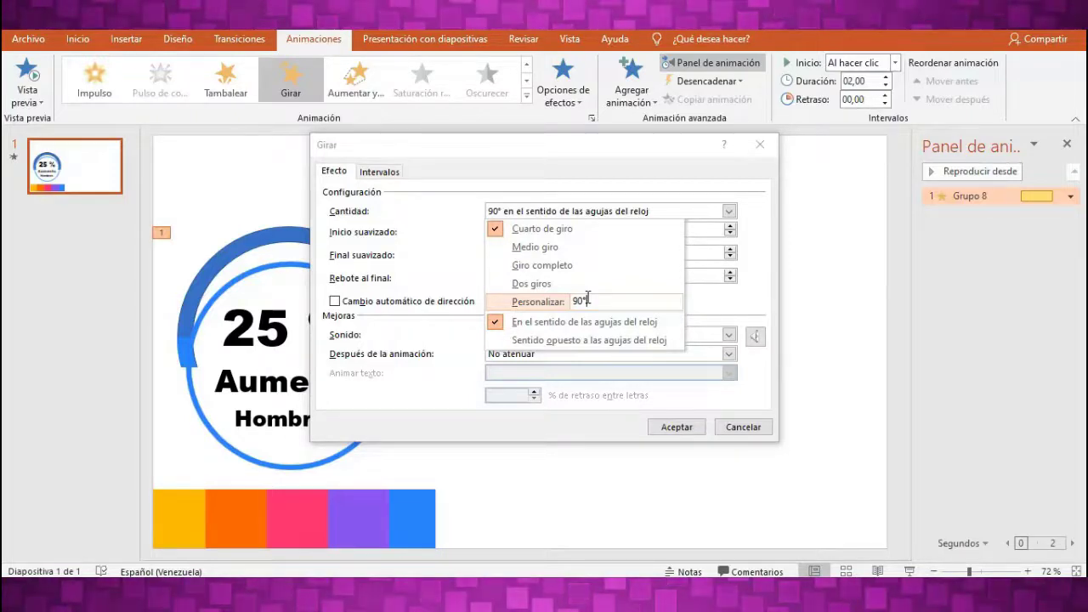
key(BackSpace)
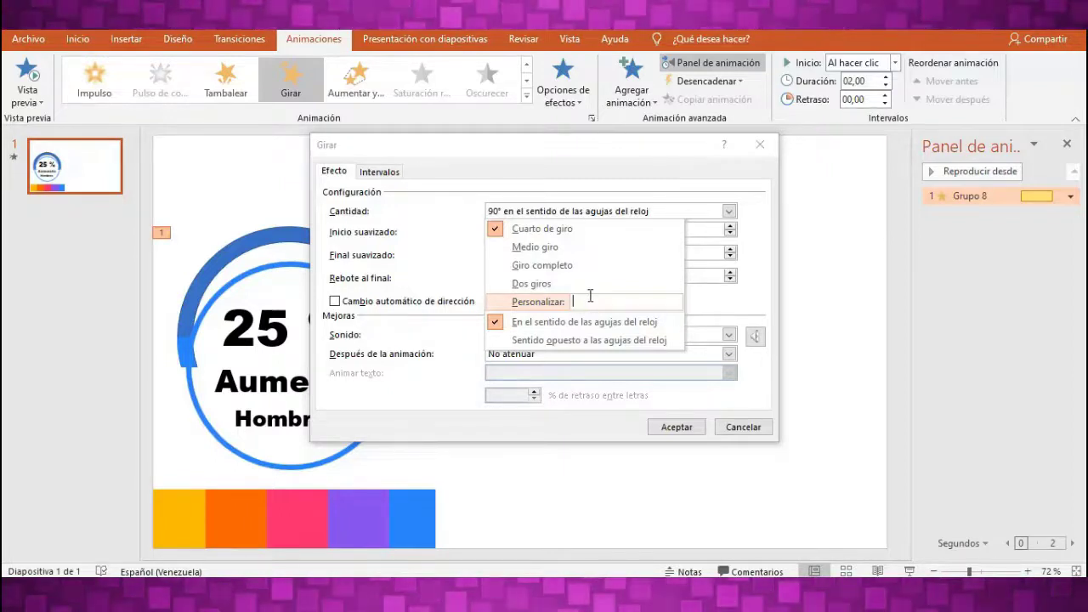
text(45)
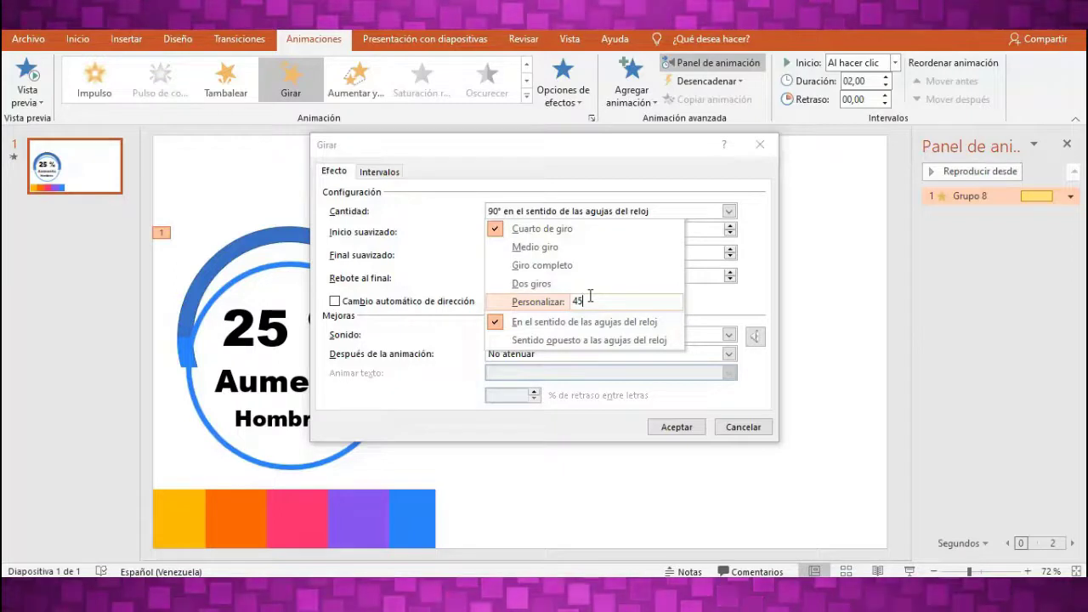
click(673, 427)
click(672, 427)
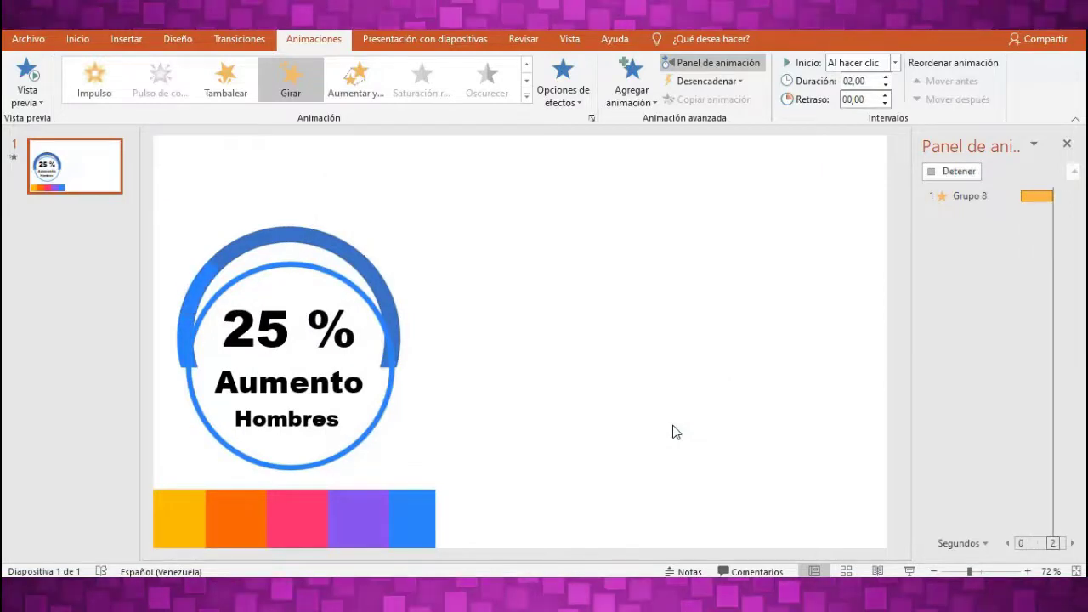
- Preview the slide show, then select the whole gauge and drag a copy to the right
key(F5)
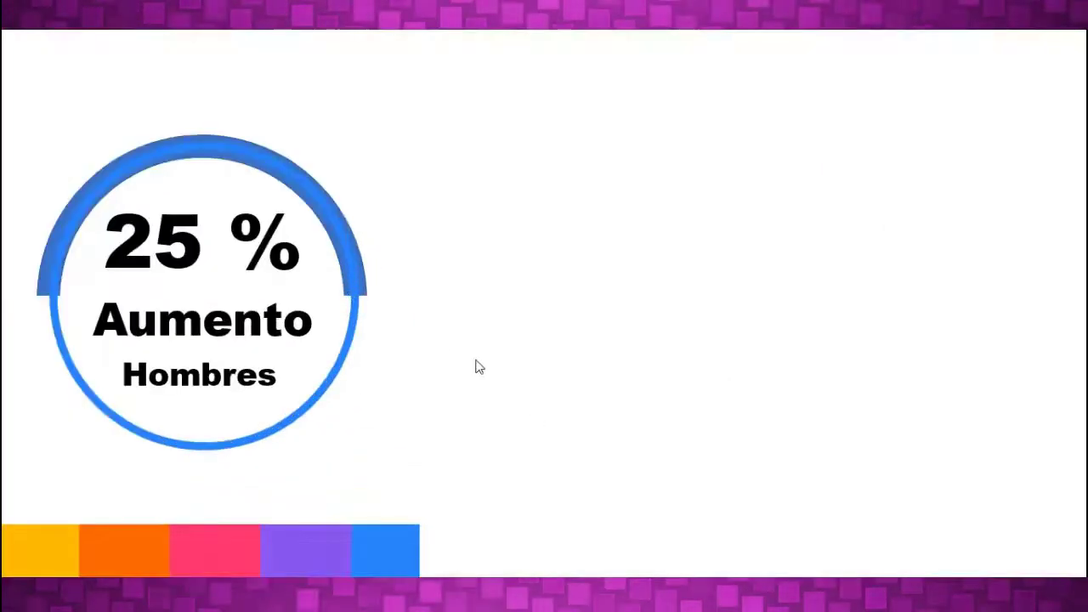
click(457, 432)
click(456, 430)
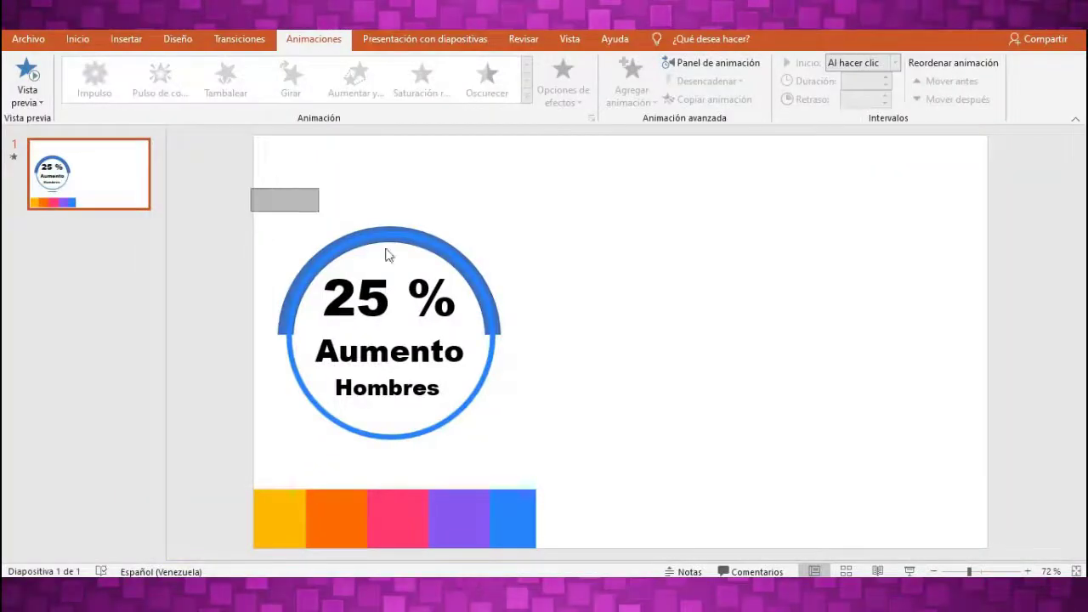
drag(386, 255, 578, 461)
mouse_move(421, 236)
mouse_down()
mouse_move(652, 238)
mouse_move(697, 264)
mouse_up()
- Recolour the copy's inner circle pink and move it off the arc
click(672, 235)
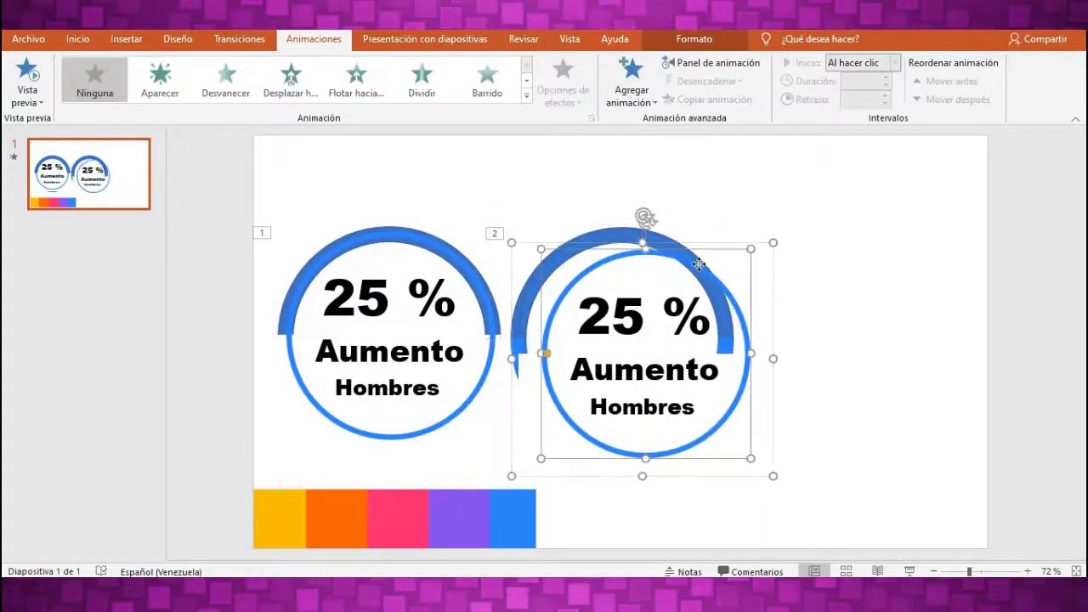
right_click(733, 294)
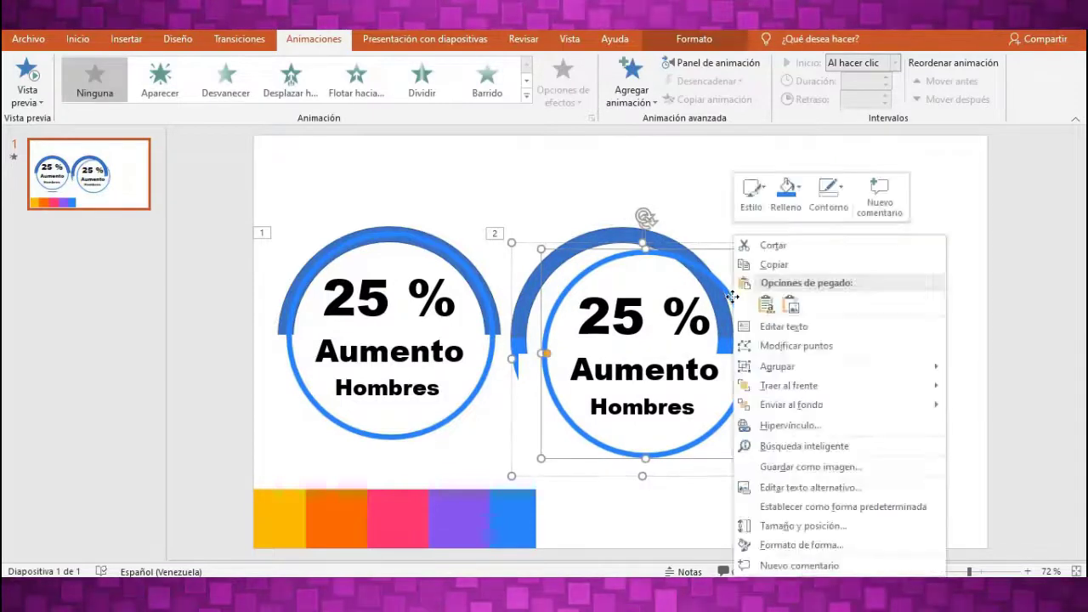
click(807, 544)
click(1039, 374)
click(986, 556)
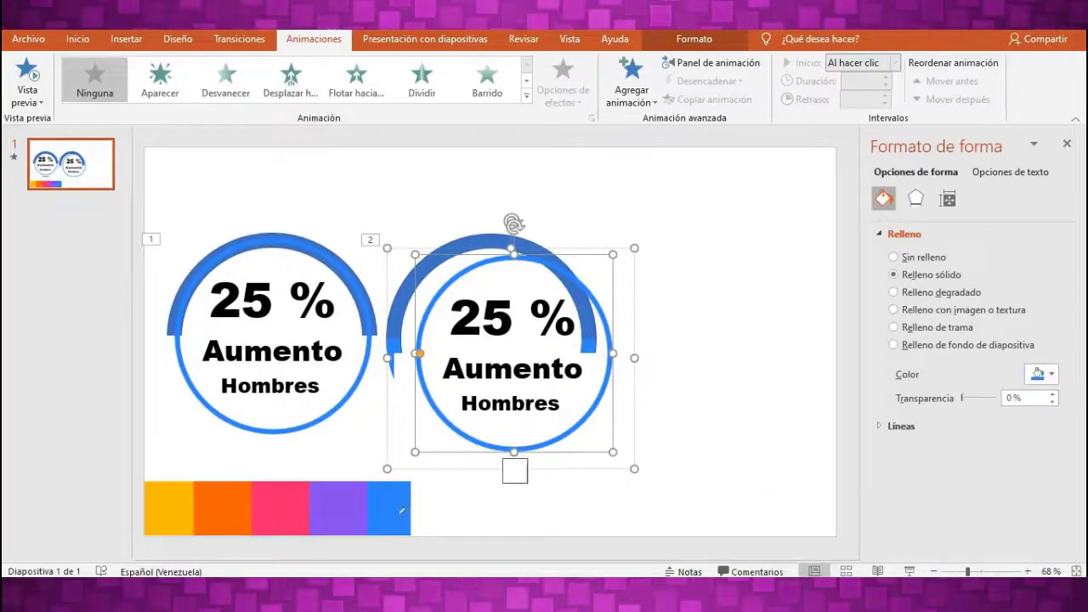
click(280, 508)
click(542, 276)
drag(541, 272, 696, 268)
- Fill the ring's lower arc with the pink from the colour bar and return the circle
click(414, 403)
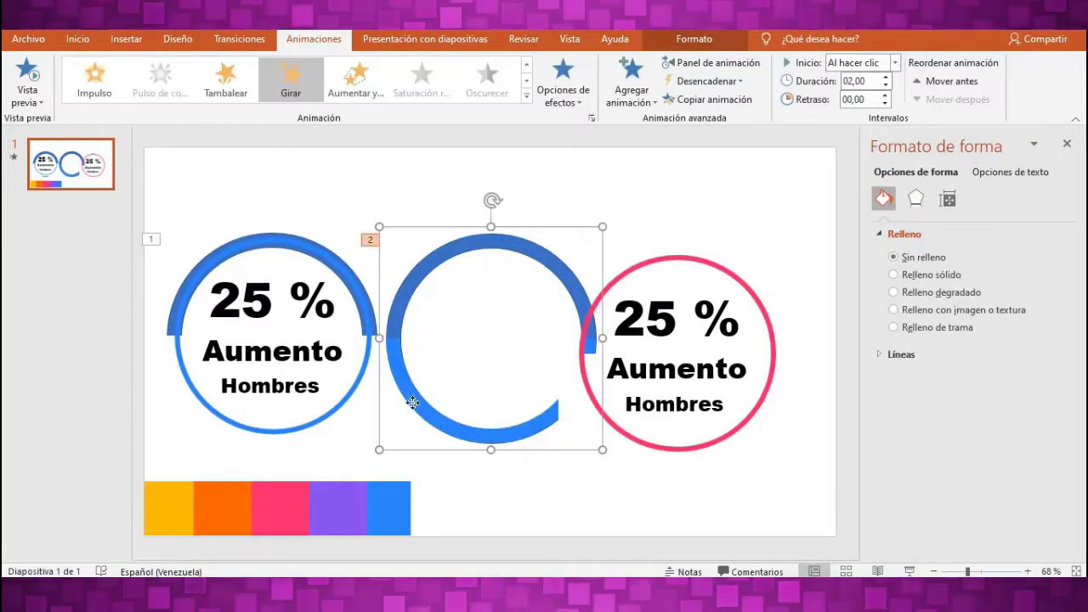
right_click(414, 406)
click(465, 434)
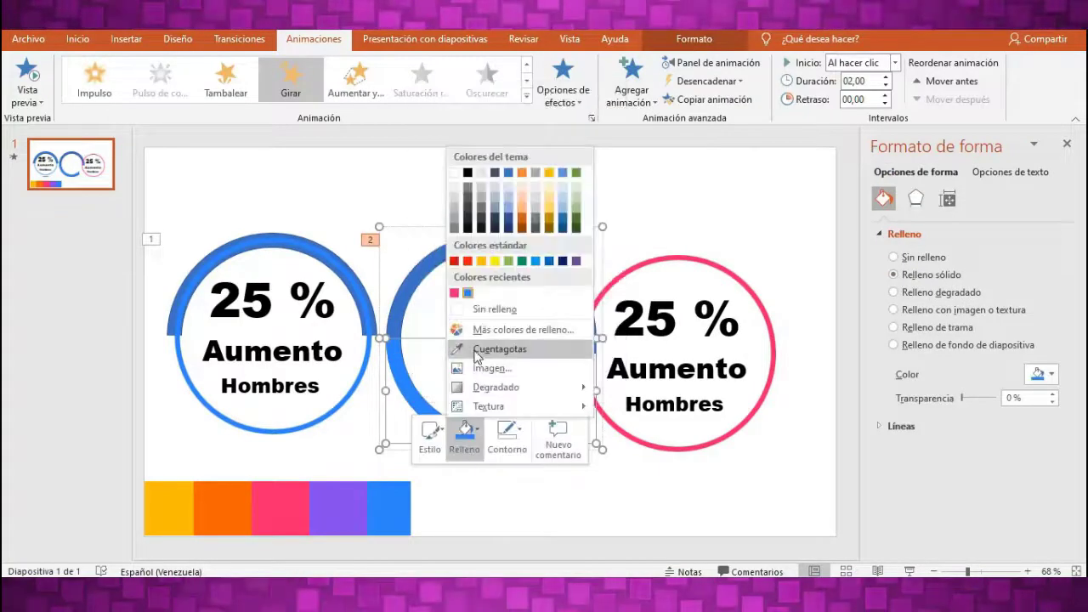
click(454, 294)
click(760, 253)
click(627, 270)
drag(627, 271, 543, 284)
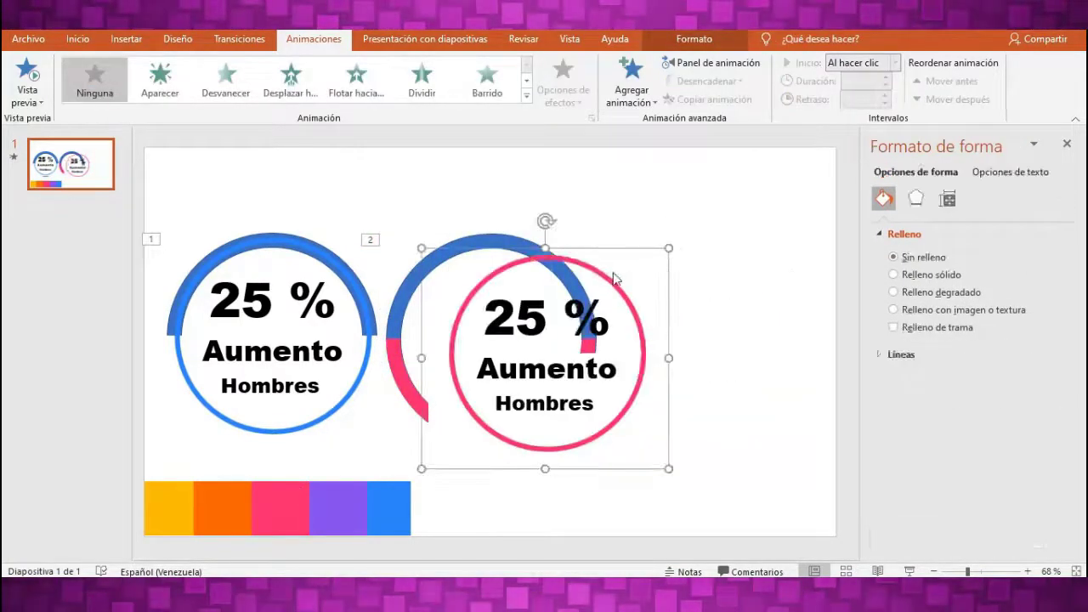
- Make the ring's remaining arc light grey with no outline, and reposition the pink circle
click(493, 241)
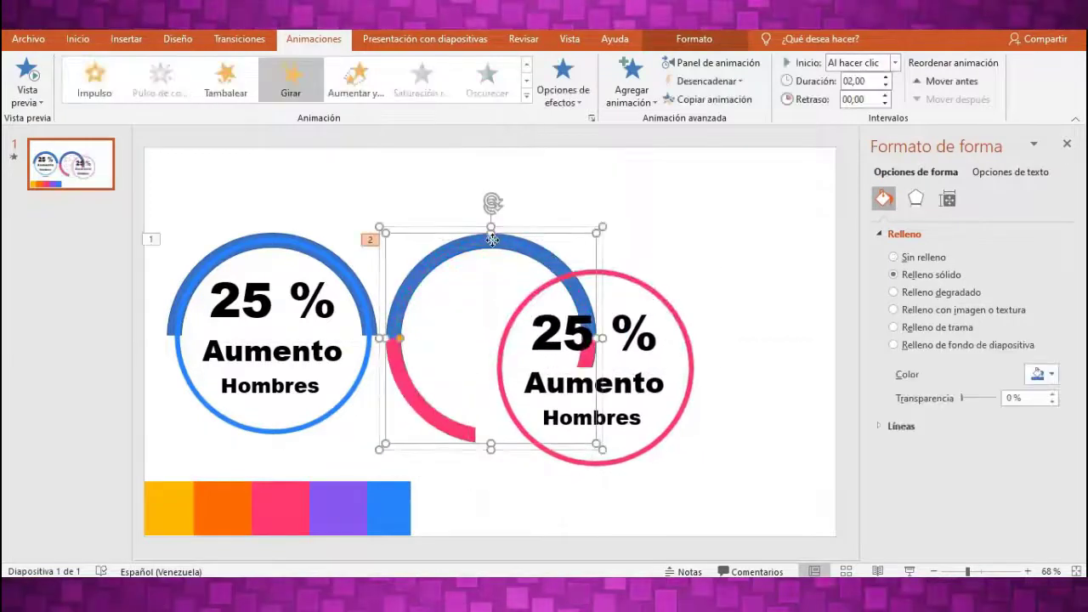
right_click(486, 241)
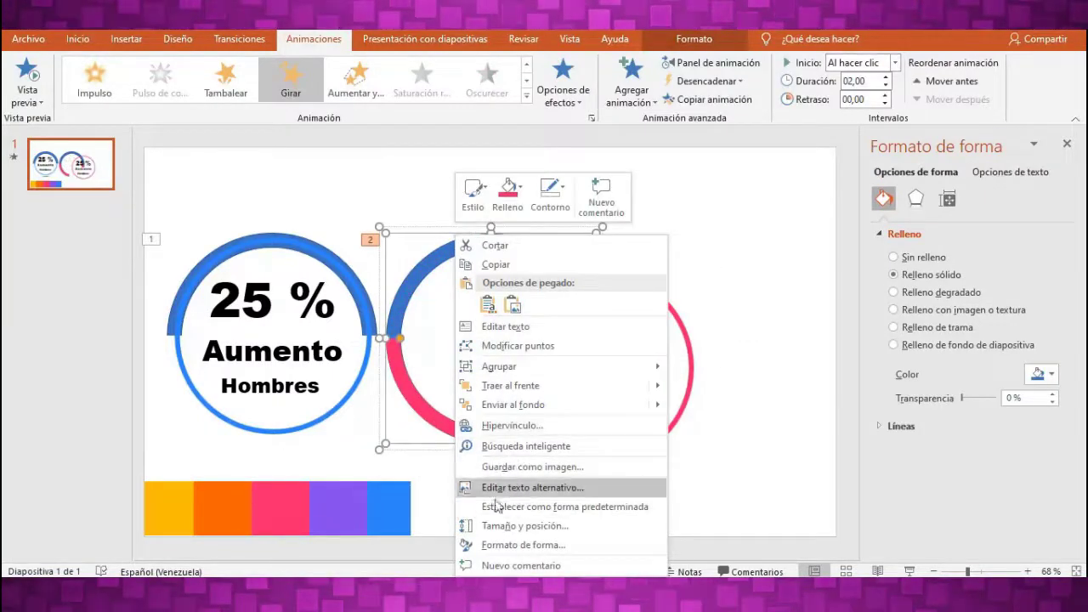
click(557, 507)
click(1042, 374)
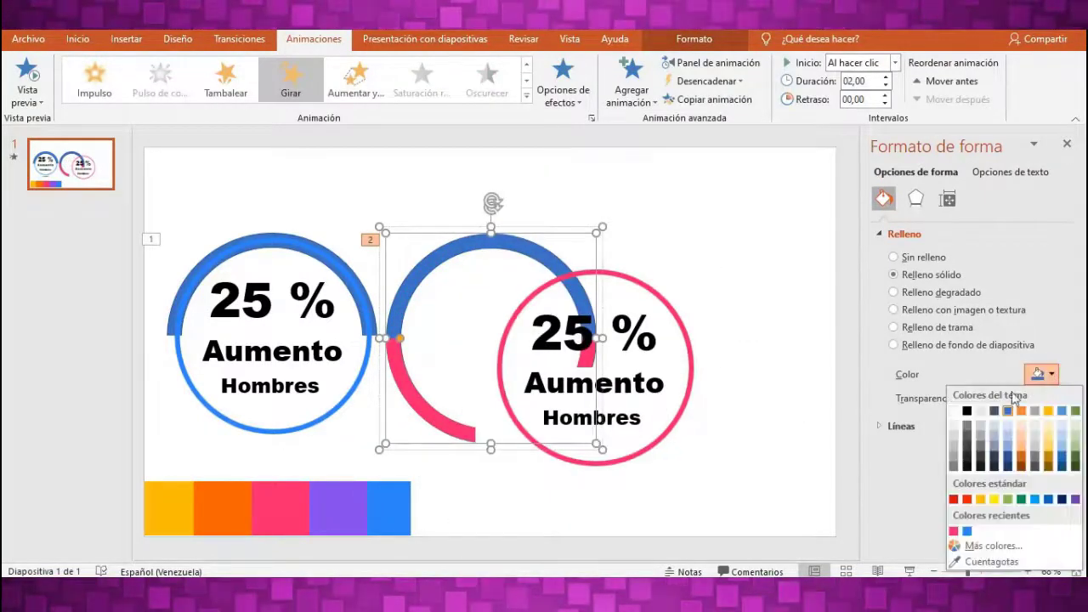
click(966, 421)
click(78, 38)
click(869, 81)
click(802, 250)
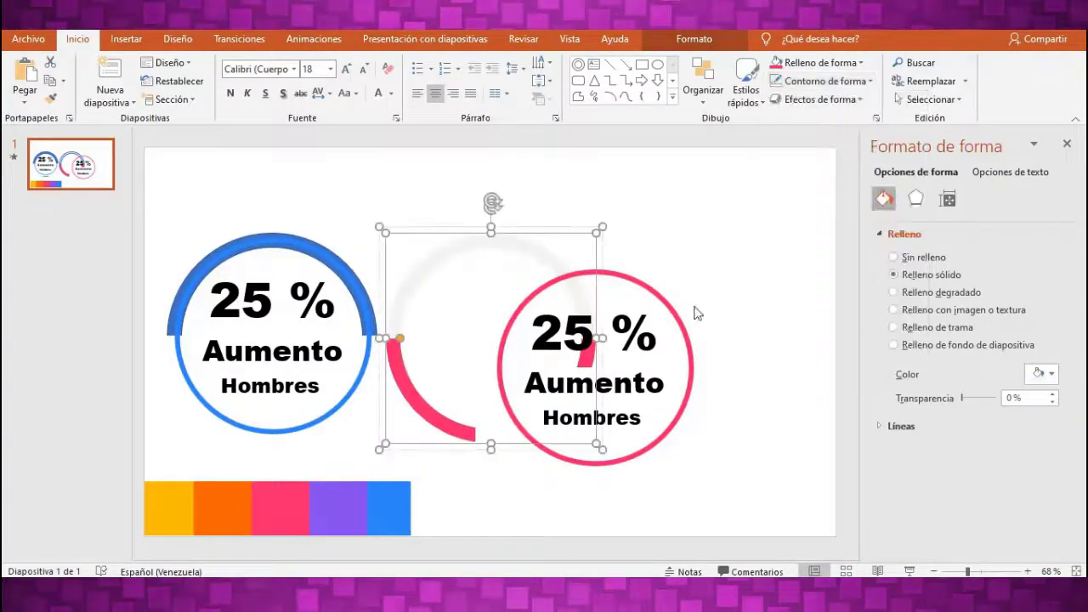
drag(612, 277, 517, 250)
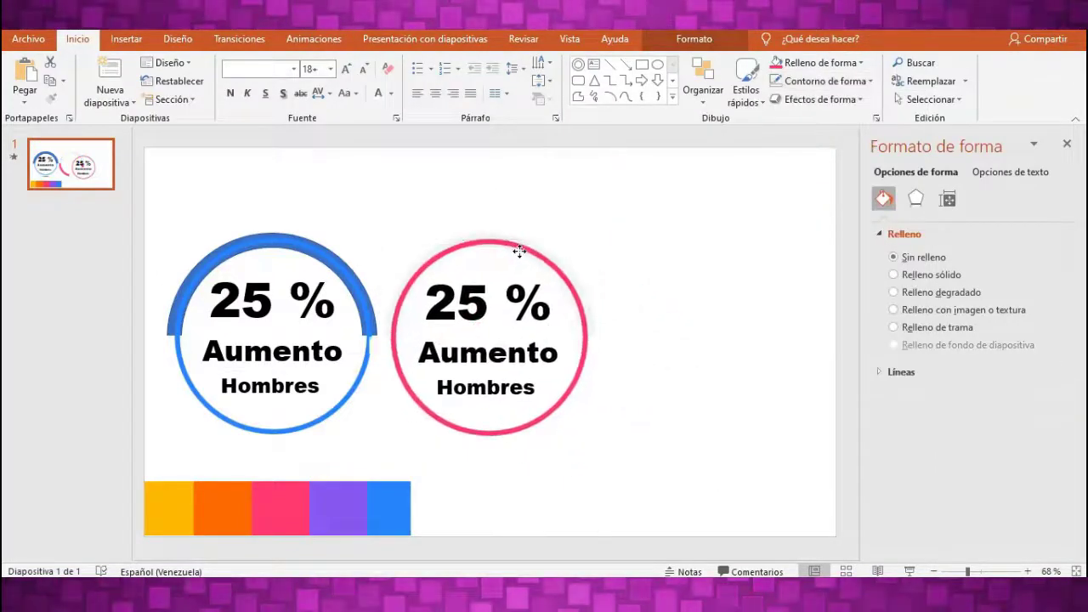
click(408, 246)
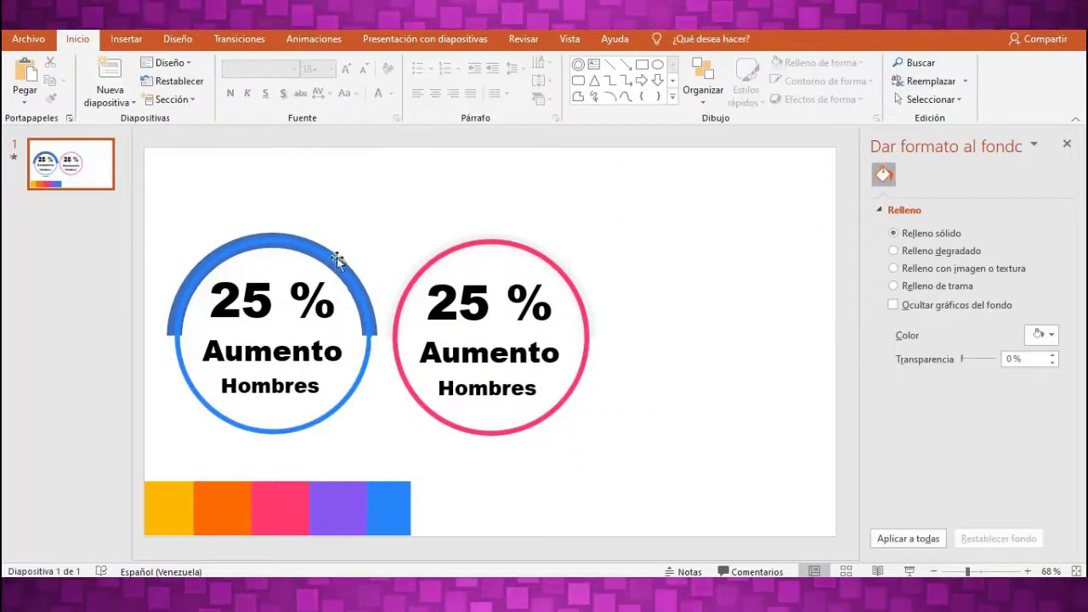
- Change the pink gauge's percentage to 35 % and erase the Hombres label
click(460, 303)
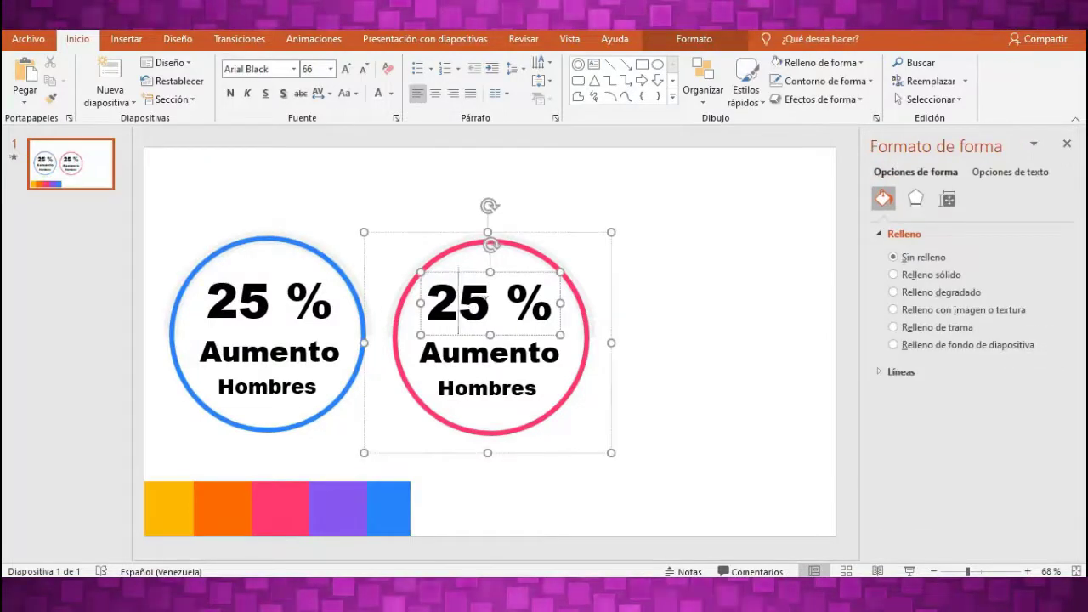
key(BackSpace)
text(3)
click(537, 388)
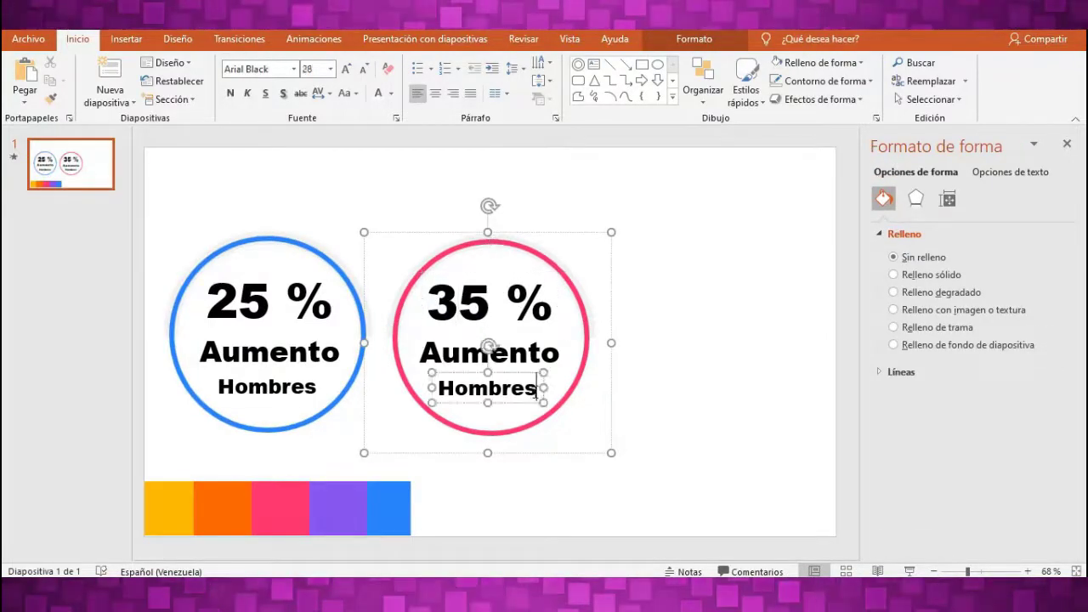
key(BackSpace)
key(BackSpace)
key(BackSpace)
- Finish the 'Mujeres' label, move the circle aside, and give the pink arc a Girar spin
text(Muj)
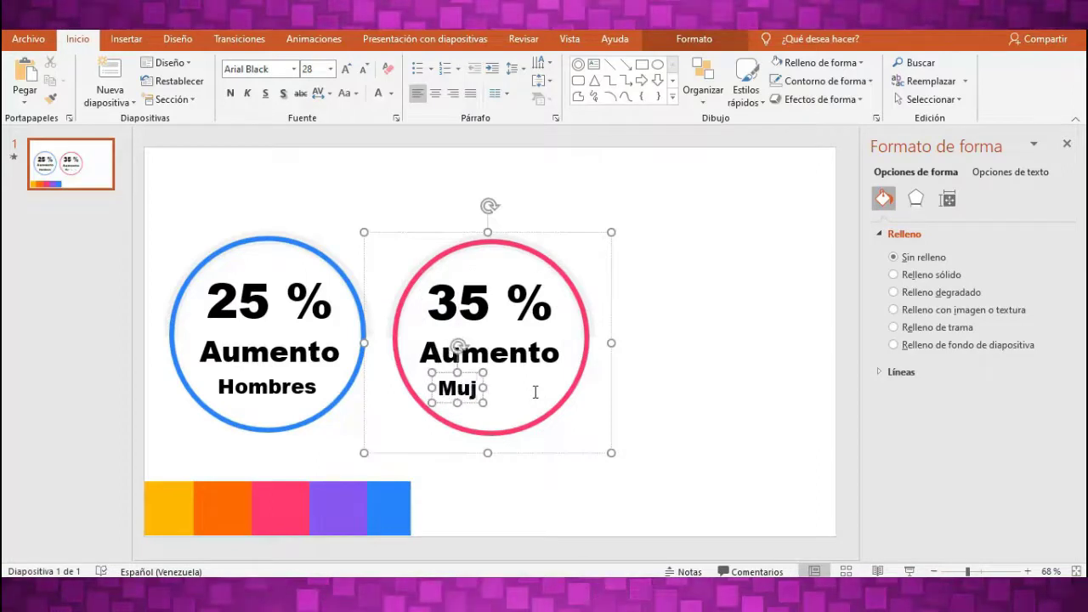
text(eres)
click(576, 292)
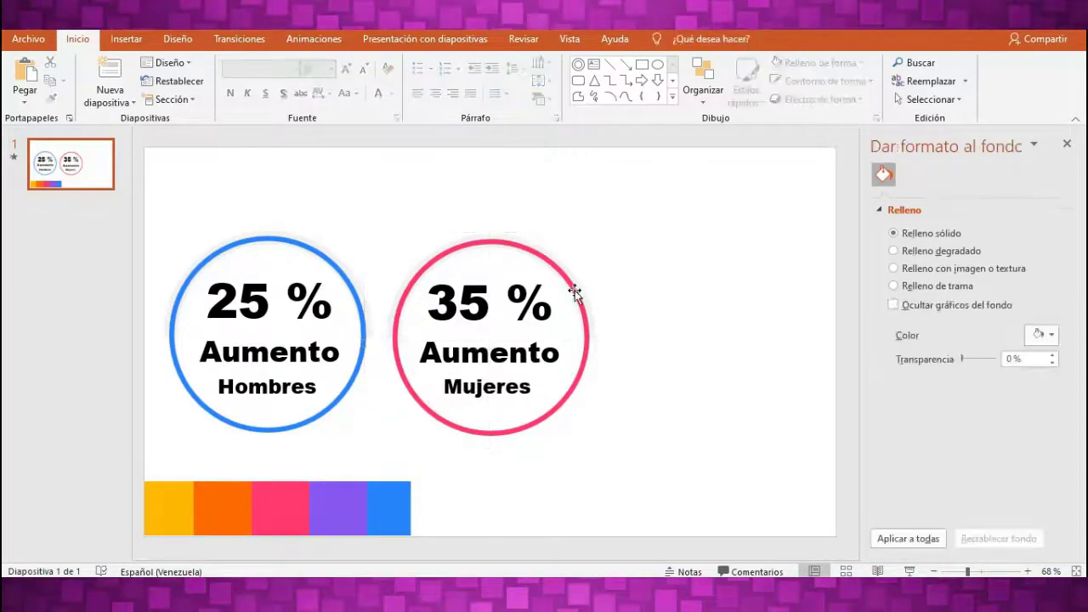
click(583, 321)
mouse_move(534, 251)
mouse_down()
mouse_move(541, 281)
mouse_move(633, 291)
mouse_move(619, 291)
mouse_up()
click(393, 340)
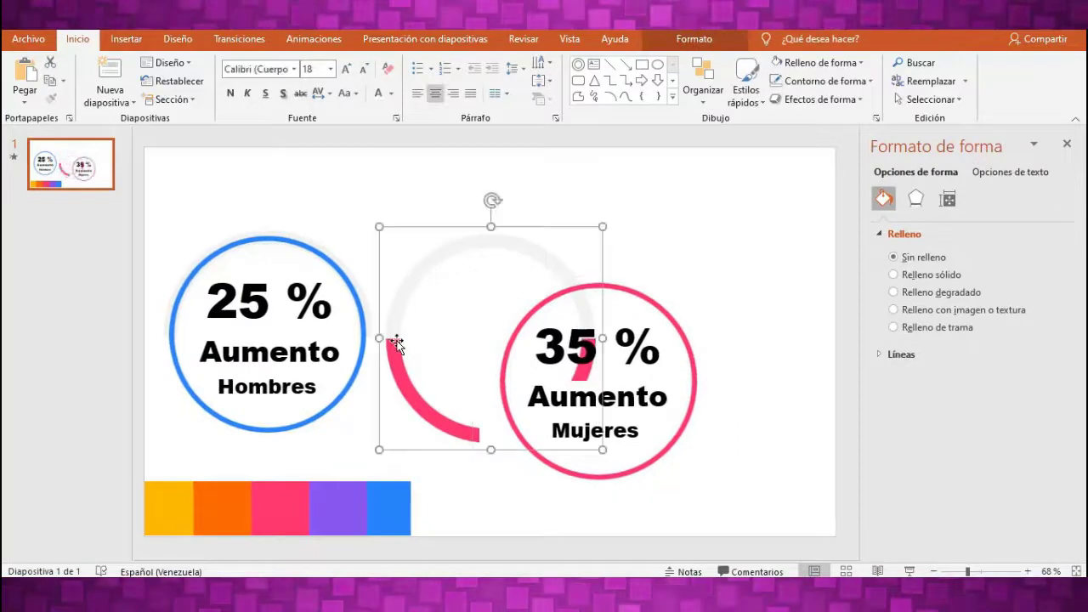
click(310, 42)
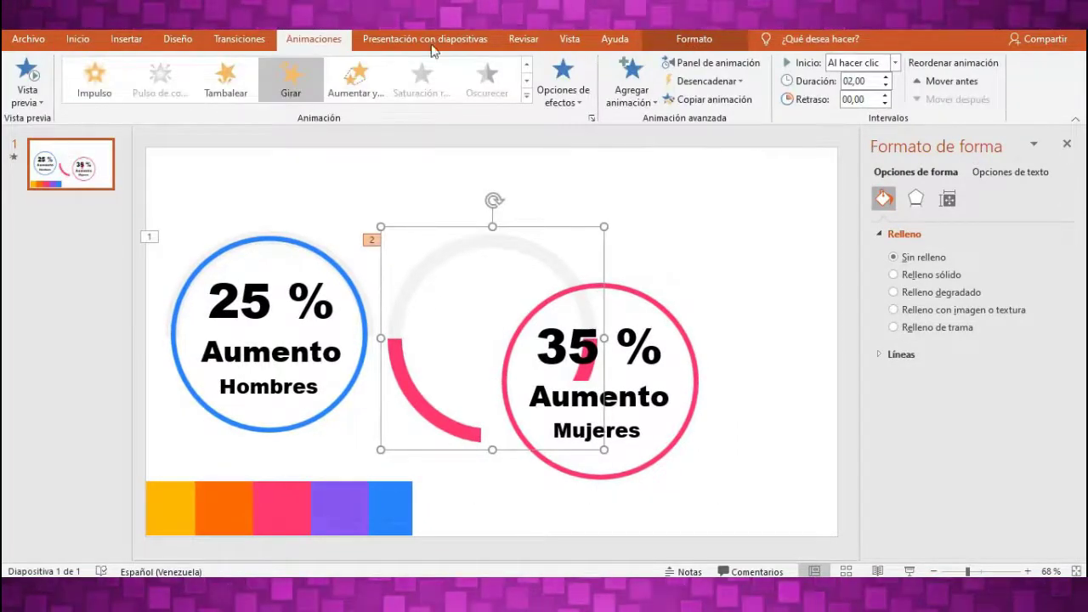
click(526, 95)
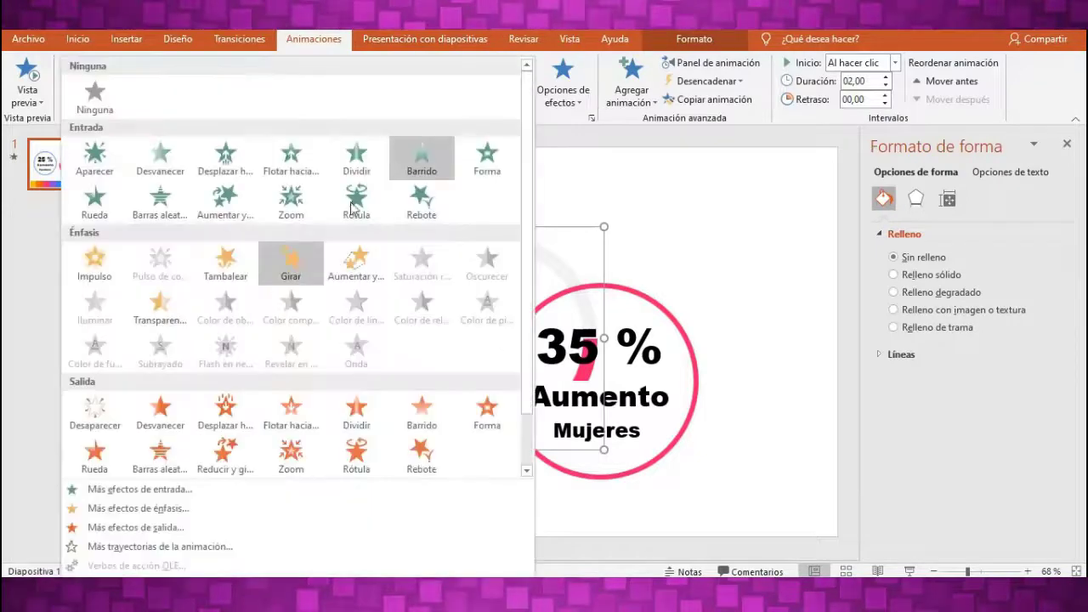
click(315, 283)
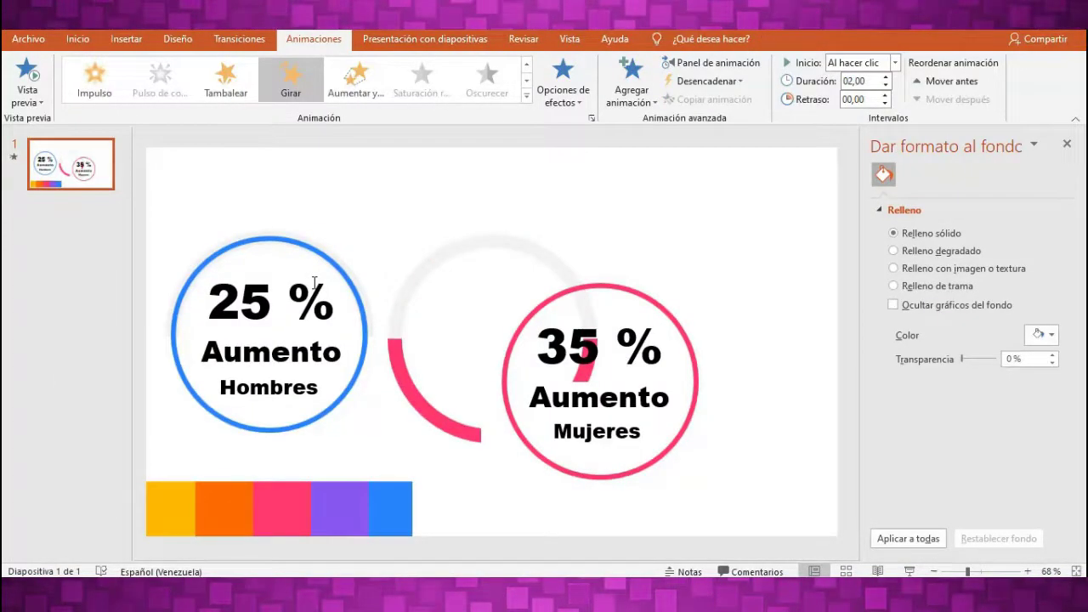
- In the animation pane, set Grupo 15's spin to a custom 63° amount and preview it
click(714, 63)
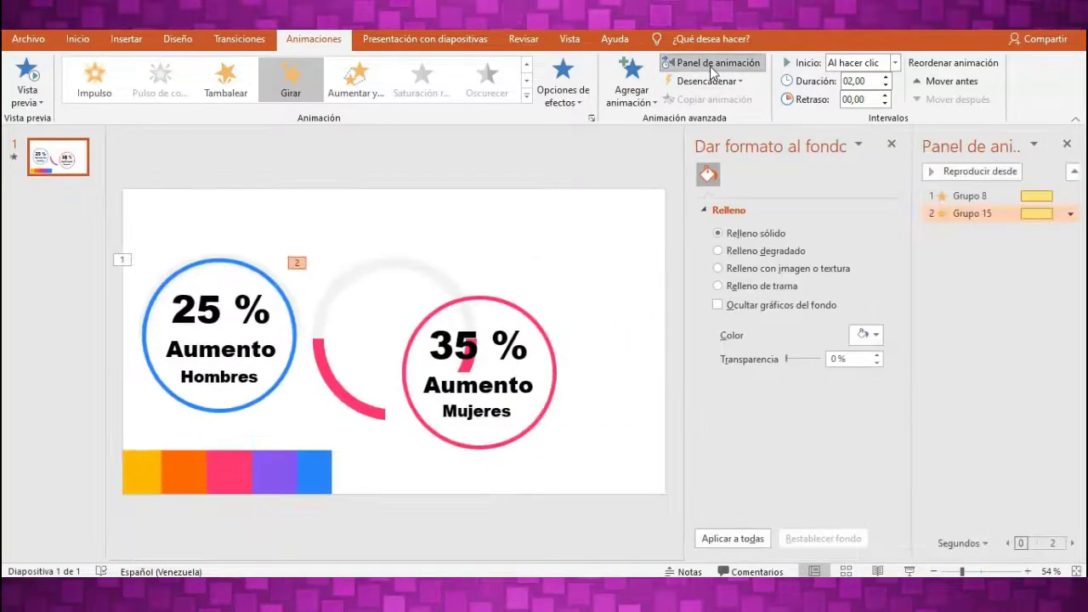
click(892, 146)
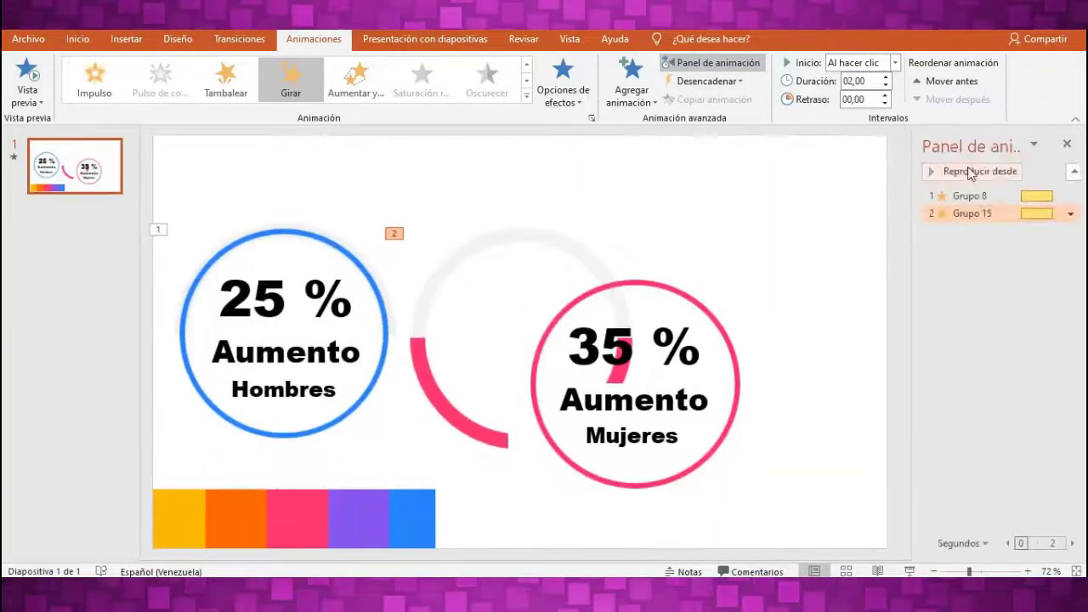
click(1070, 213)
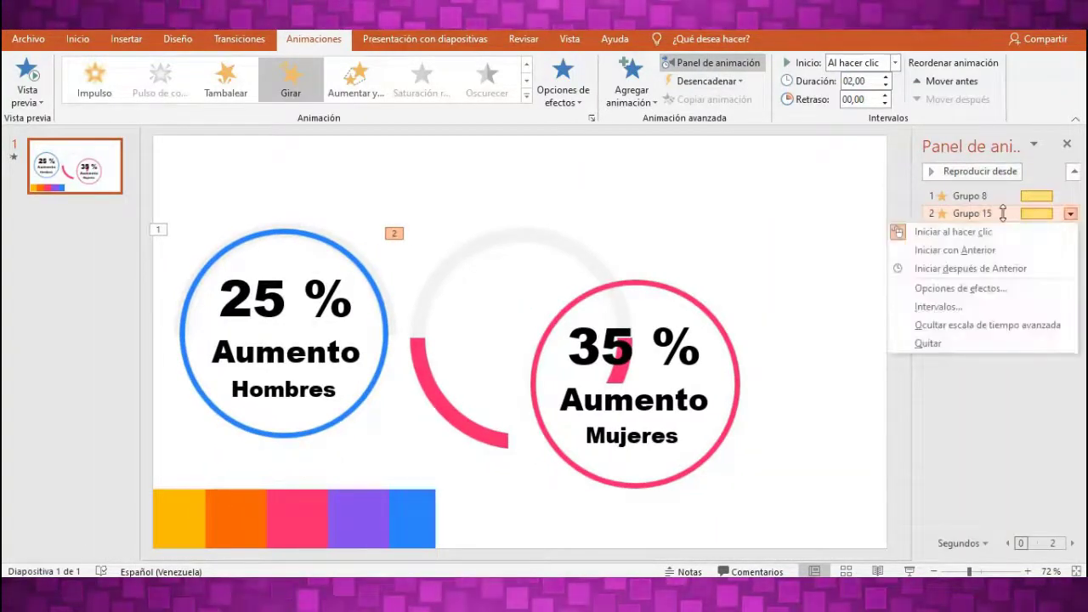
click(933, 289)
click(730, 212)
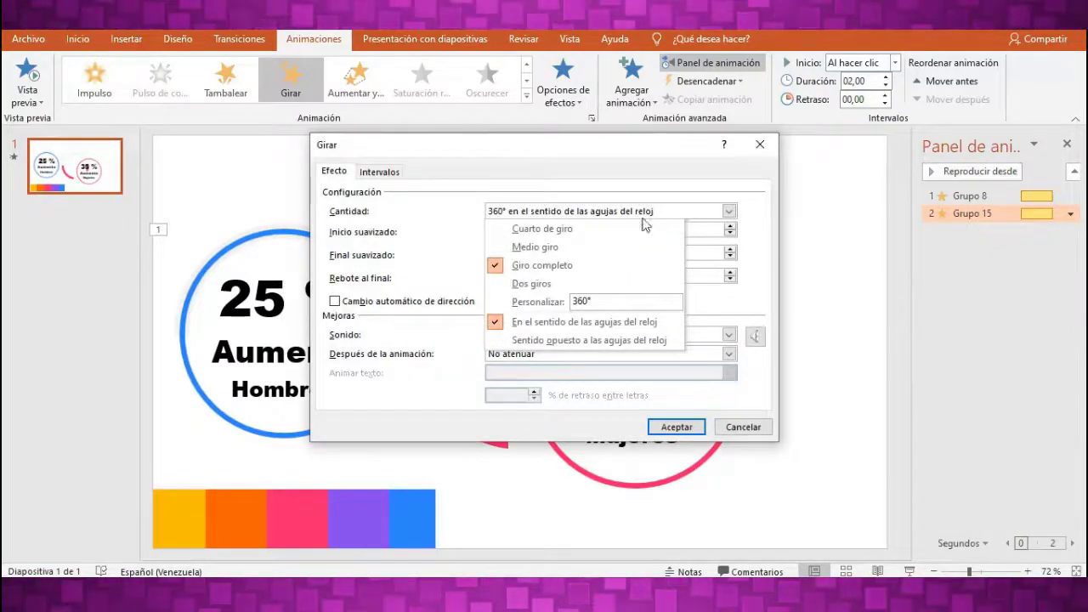
click(534, 247)
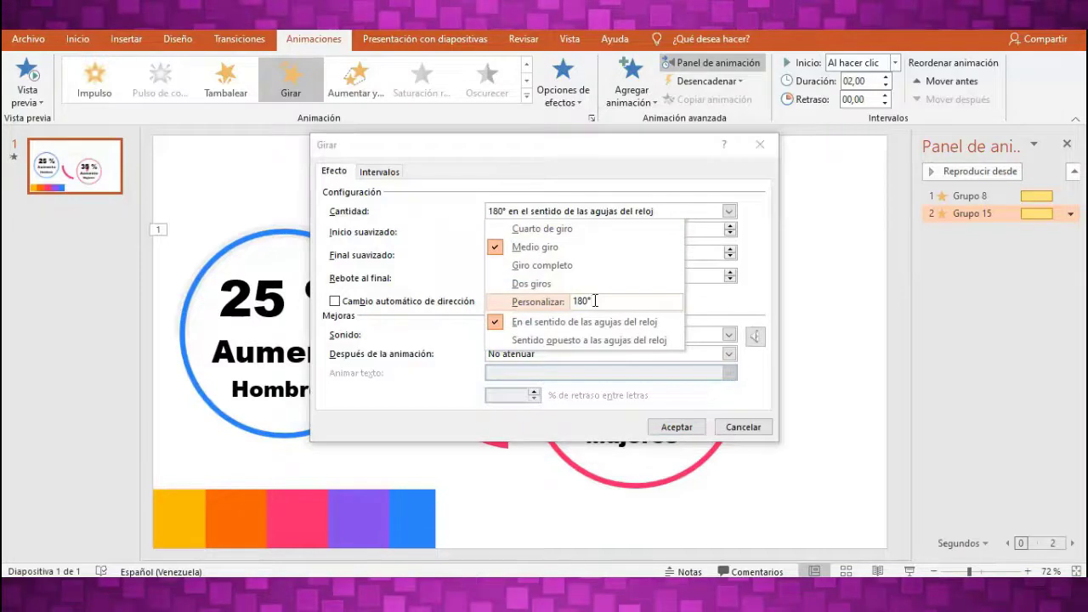
double_click(611, 301)
text(1)
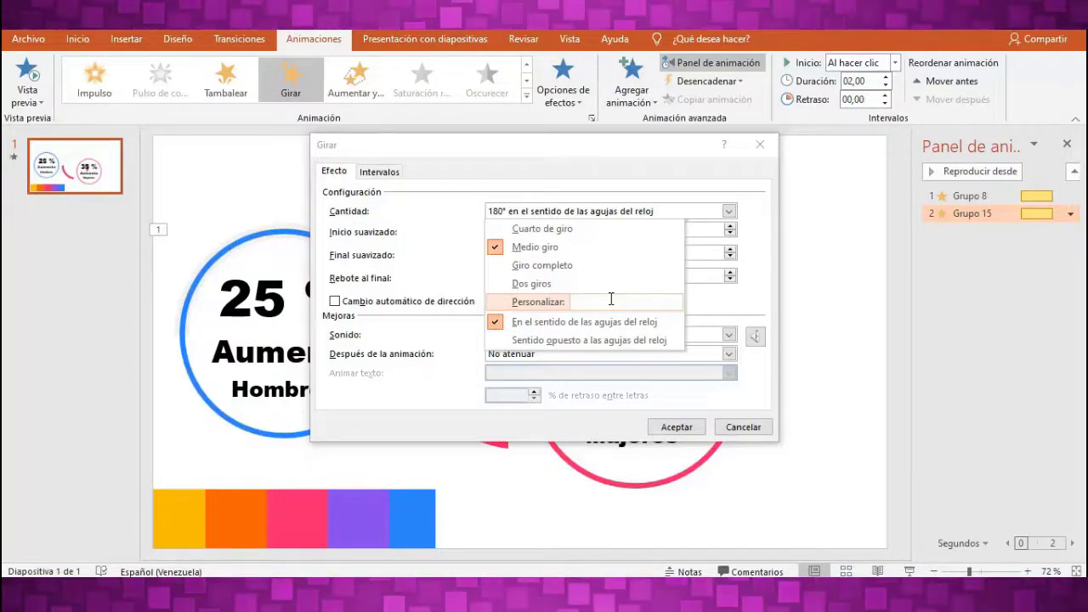
text(63)
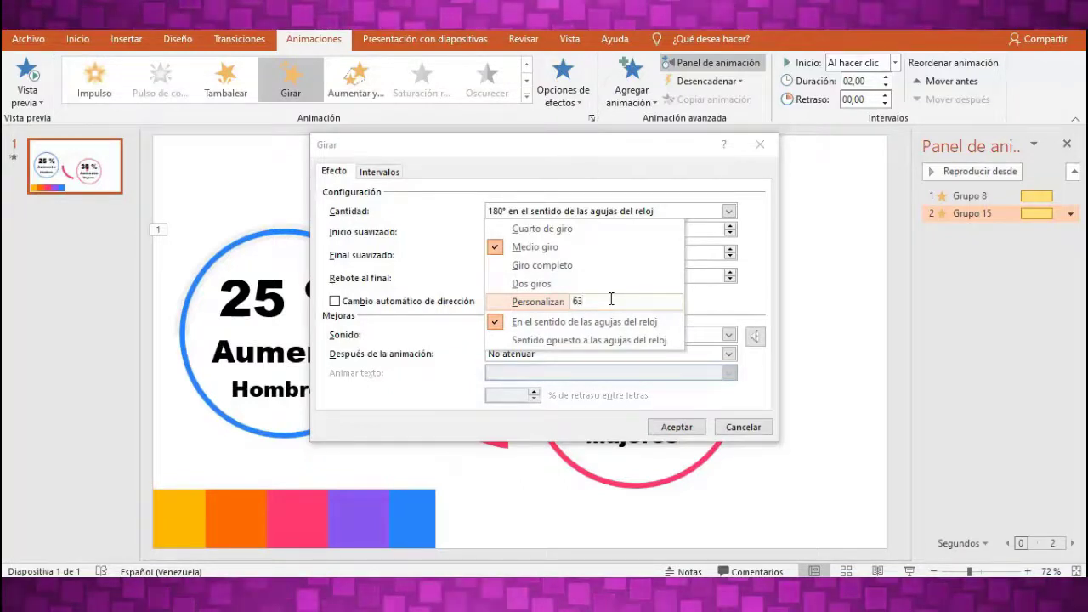
key(Return)
click(688, 428)
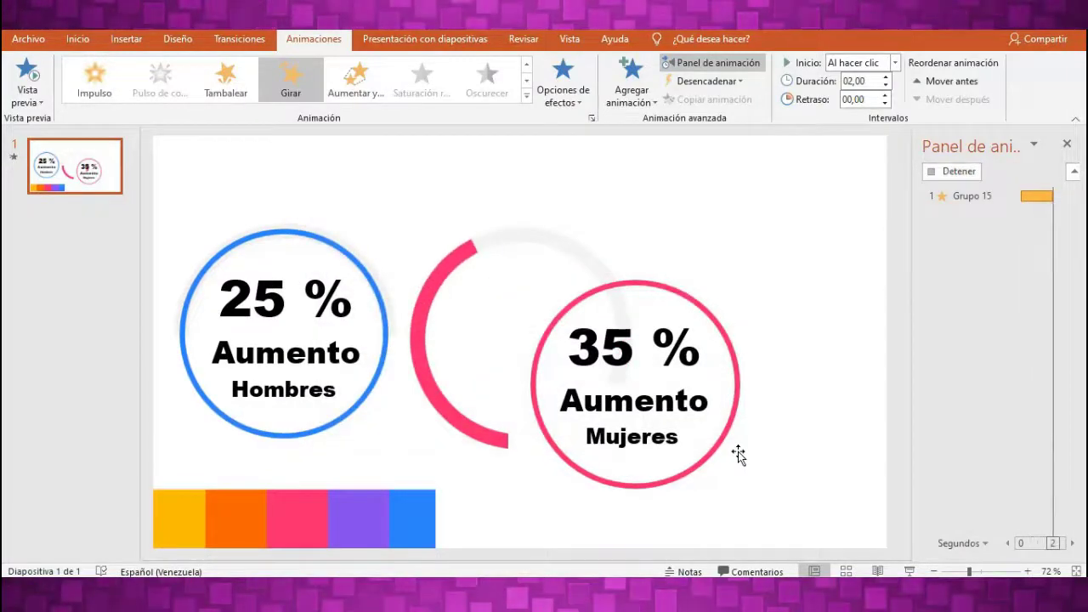
- Return the pink circle onto its arc, play the slide show, exit it, and select the pink gauge
click(733, 405)
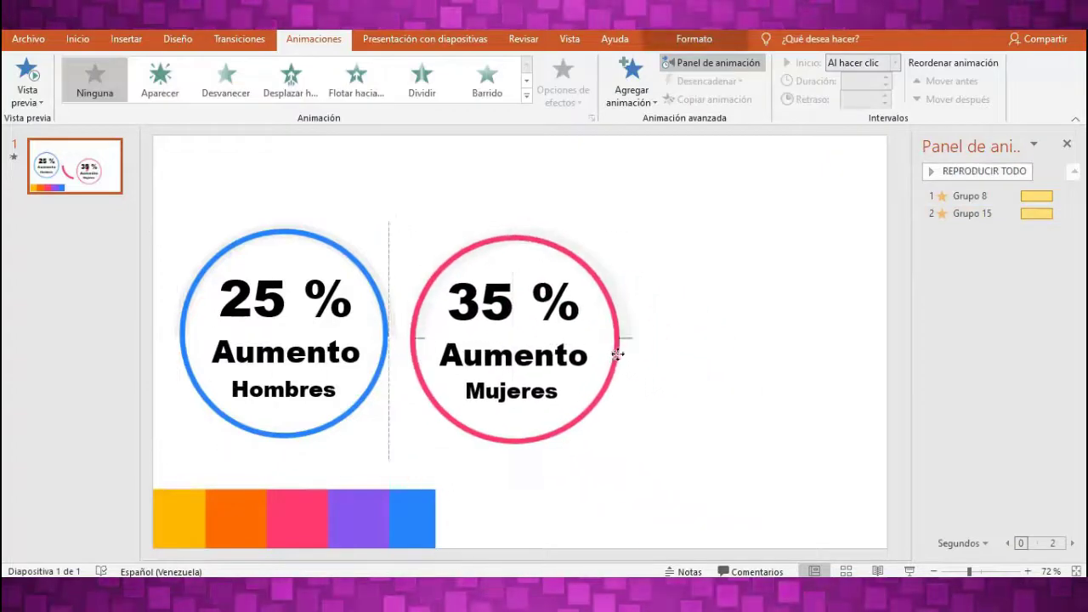
key(F5)
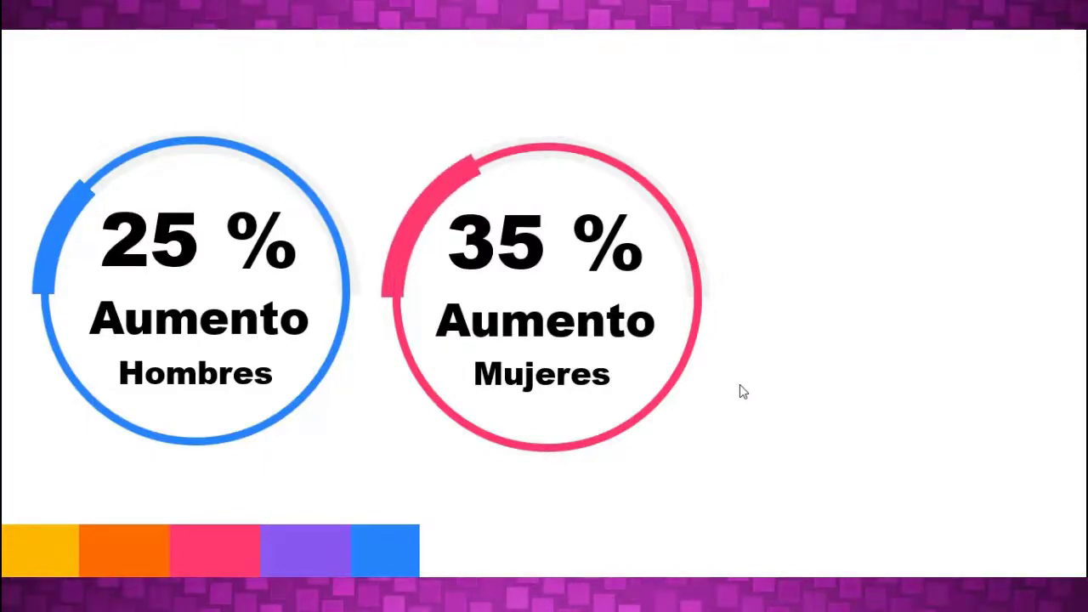
key(Escape)
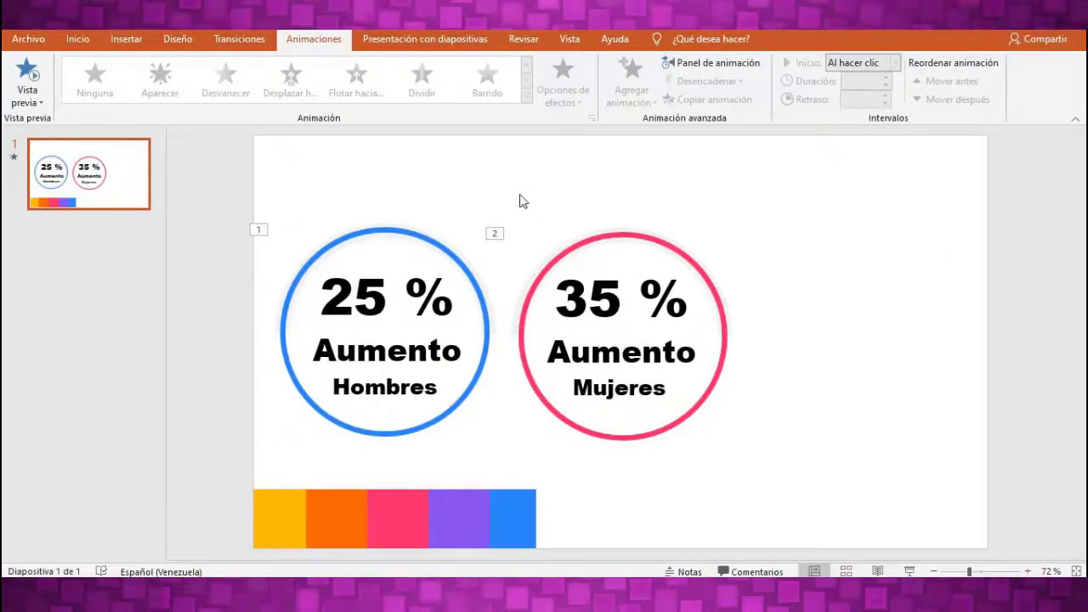
drag(488, 191, 774, 462)
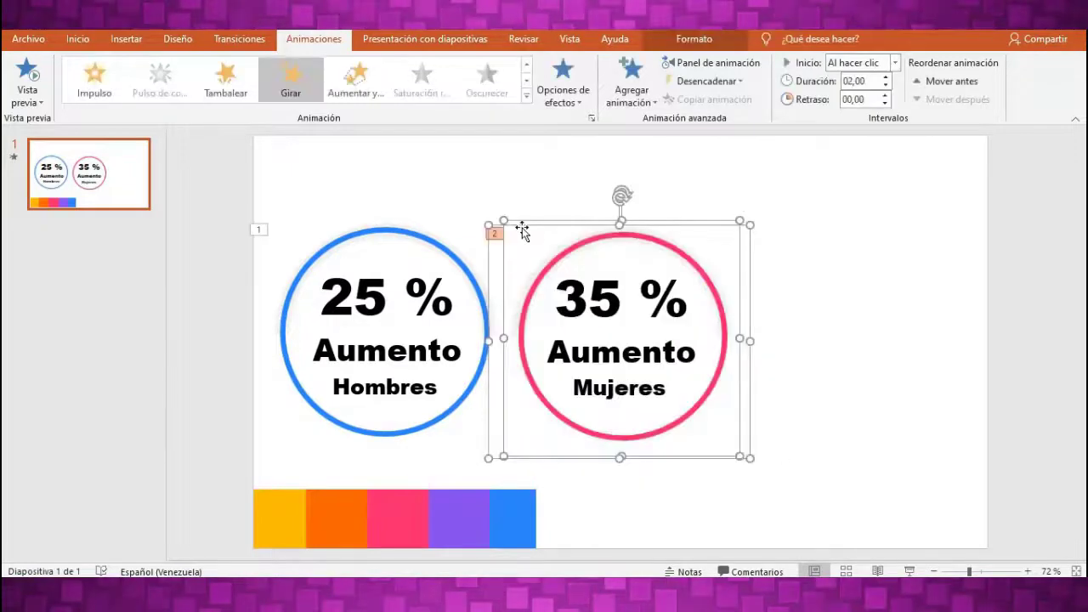
- Copy the pink gauge to the right and recolour its ring yellow from the yellow bar
drag(518, 228, 768, 236)
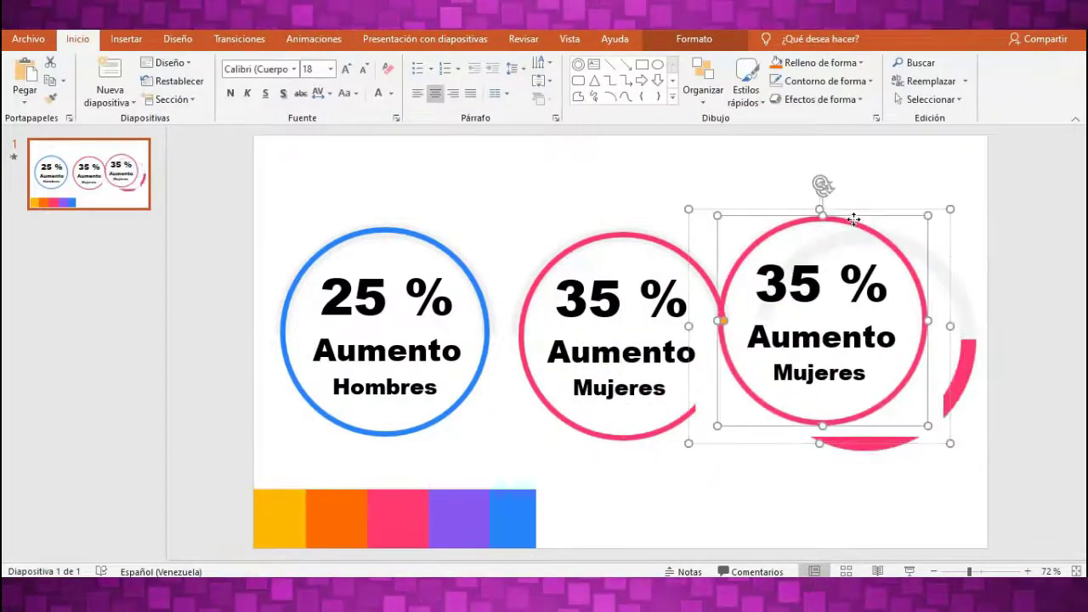
right_click(855, 212)
click(901, 524)
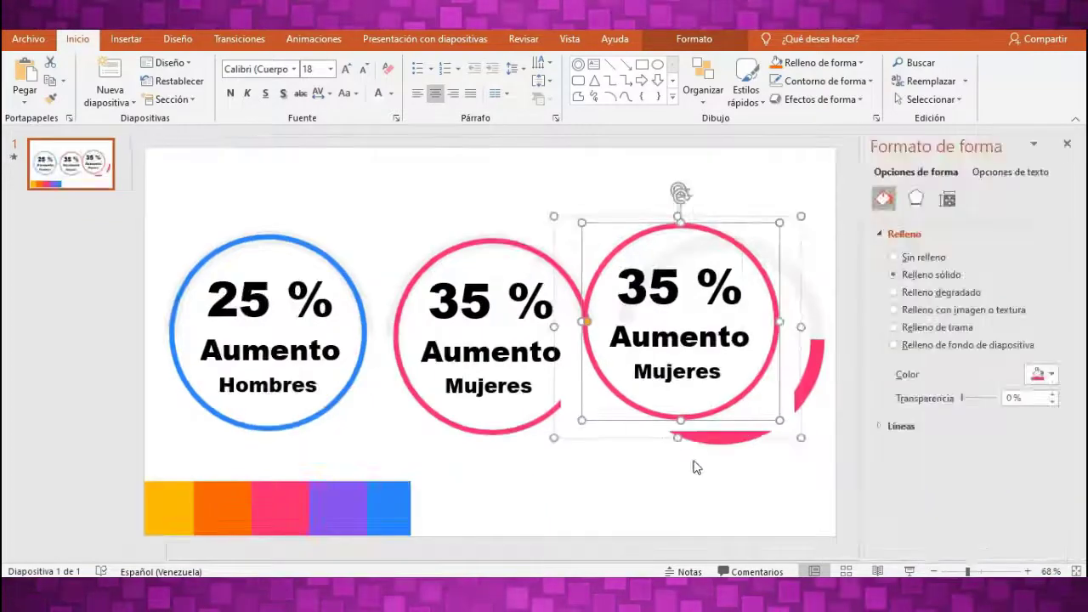
click(1044, 374)
click(969, 561)
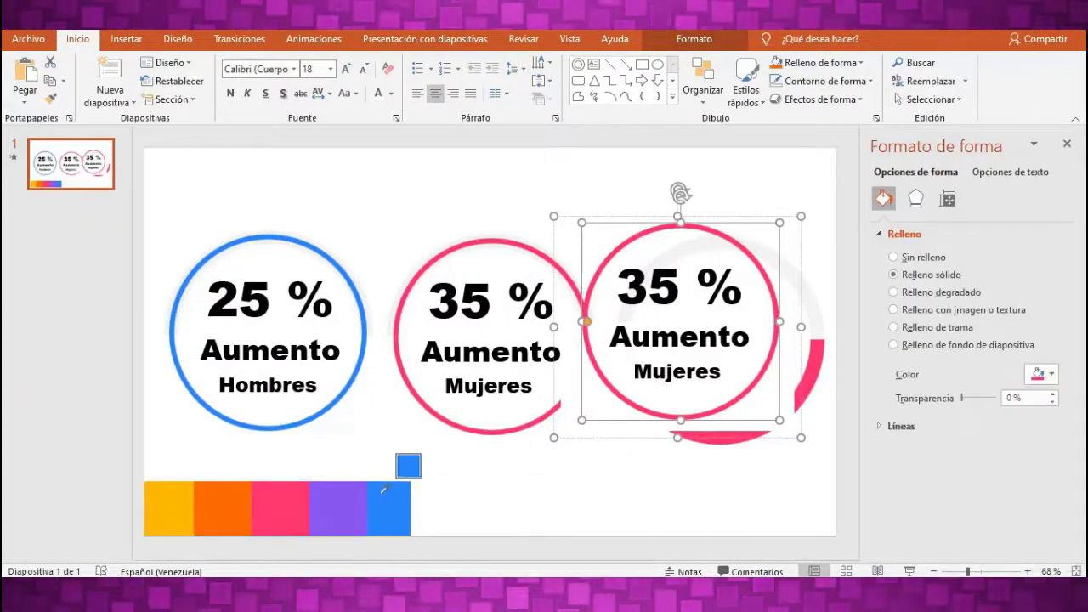
click(180, 506)
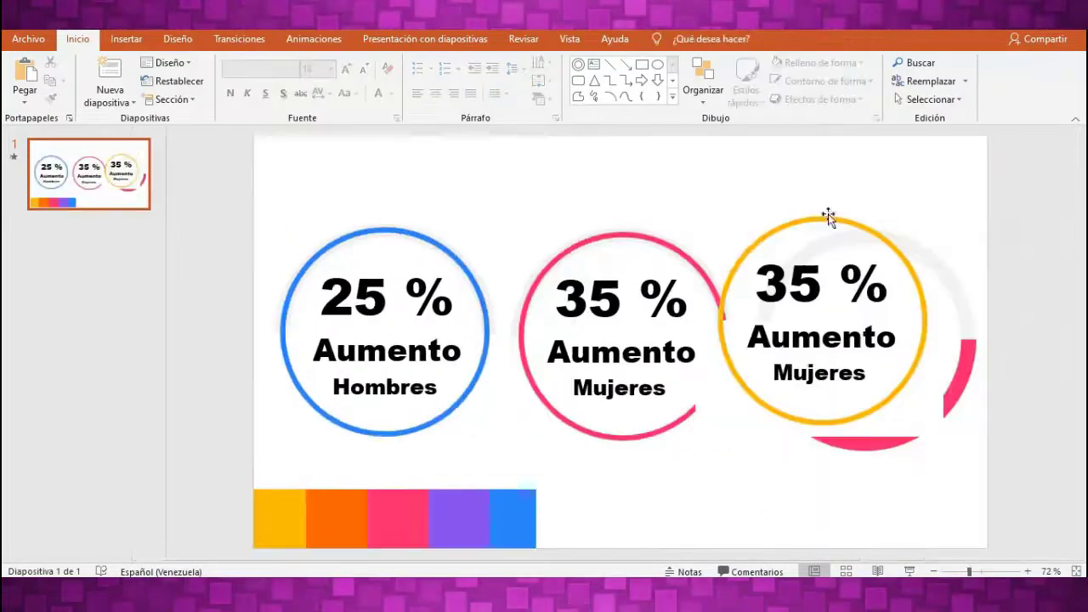
- Fill the copied arc yellow from the yellow bar and put the ring back on it
drag(825, 213, 655, 182)
click(905, 446)
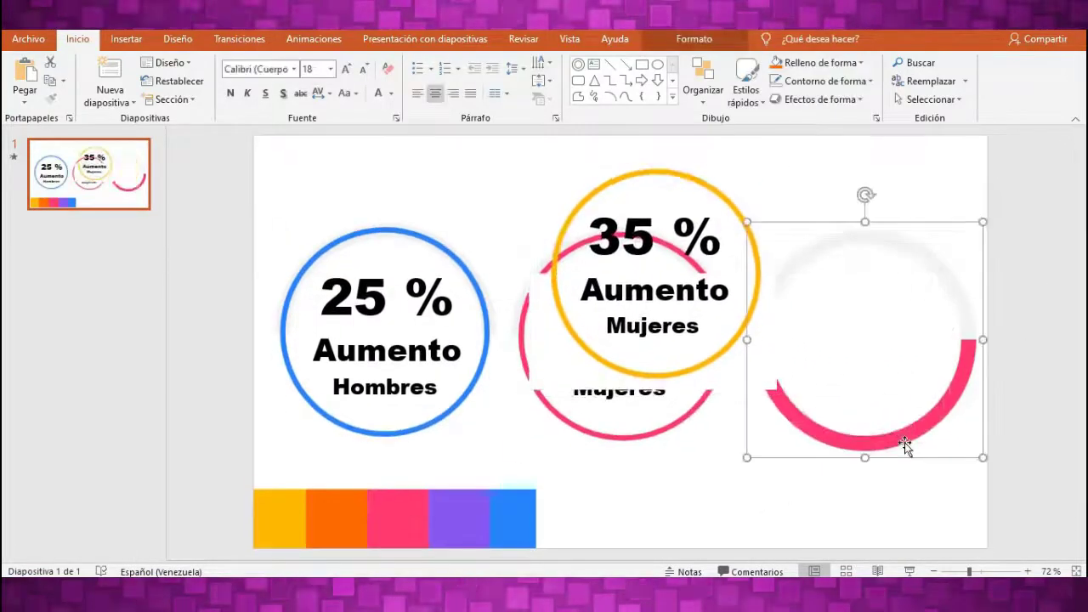
right_click(905, 446)
click(821, 437)
right_click(825, 438)
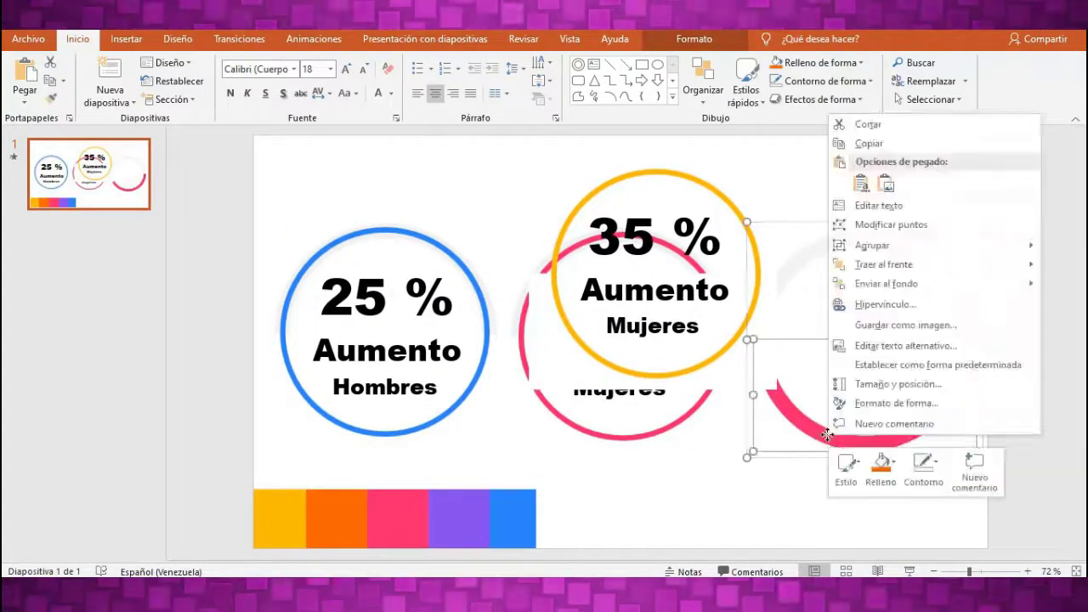
click(894, 462)
click(897, 379)
click(293, 510)
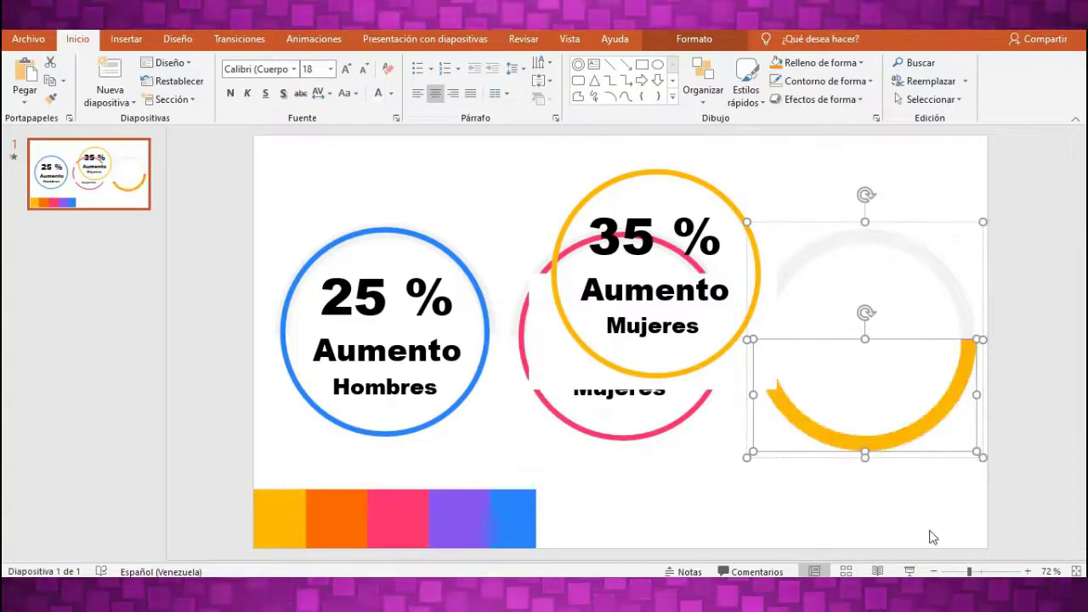
drag(687, 176, 896, 240)
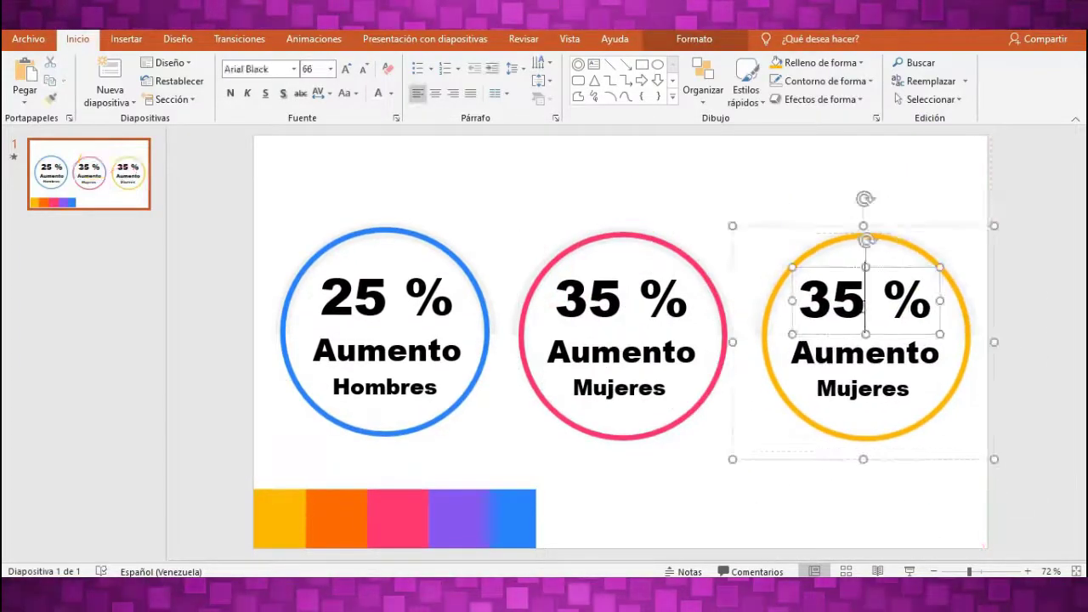
- Change the labels to '68 %' and 'Niños', centre Niños, and lower the yellow gauge slightly
key(BackSpace)
key(BackSpace)
key(BackSpace)
text(68)
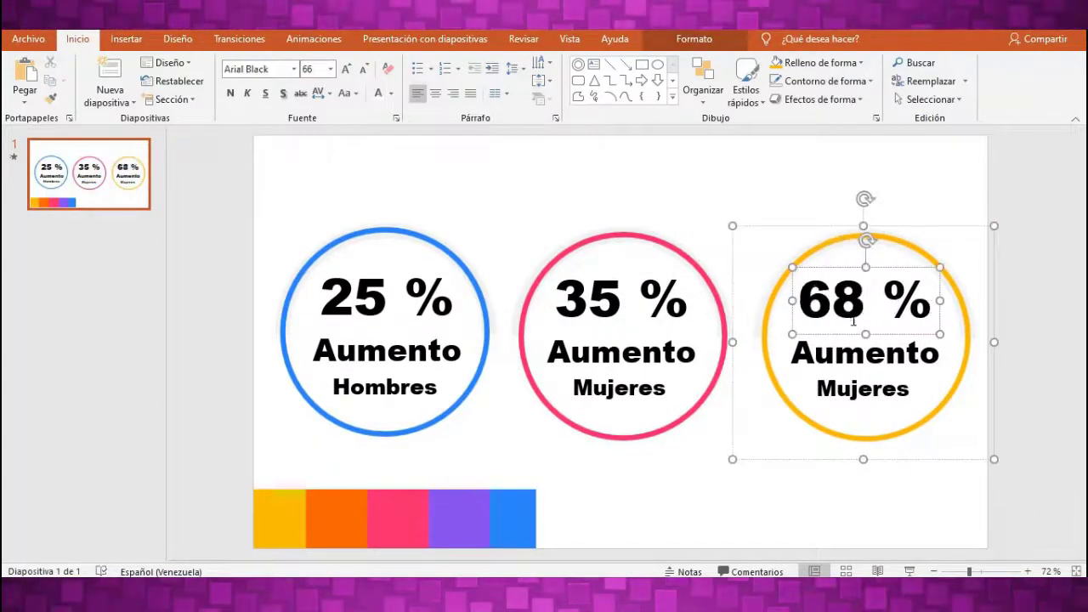
click(911, 389)
key(BackSpace)
key(BackSpace)
key(BackSpace)
key(BackSpace)
key(BackSpace)
key(BackSpace)
text(Ni)
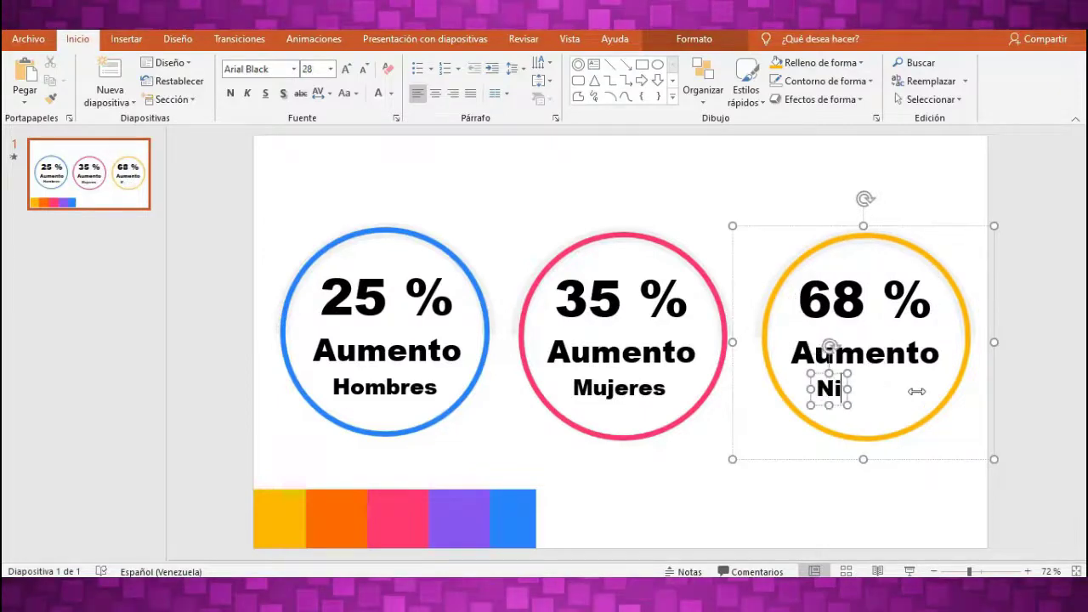
text(ños)
drag(848, 369, 887, 368)
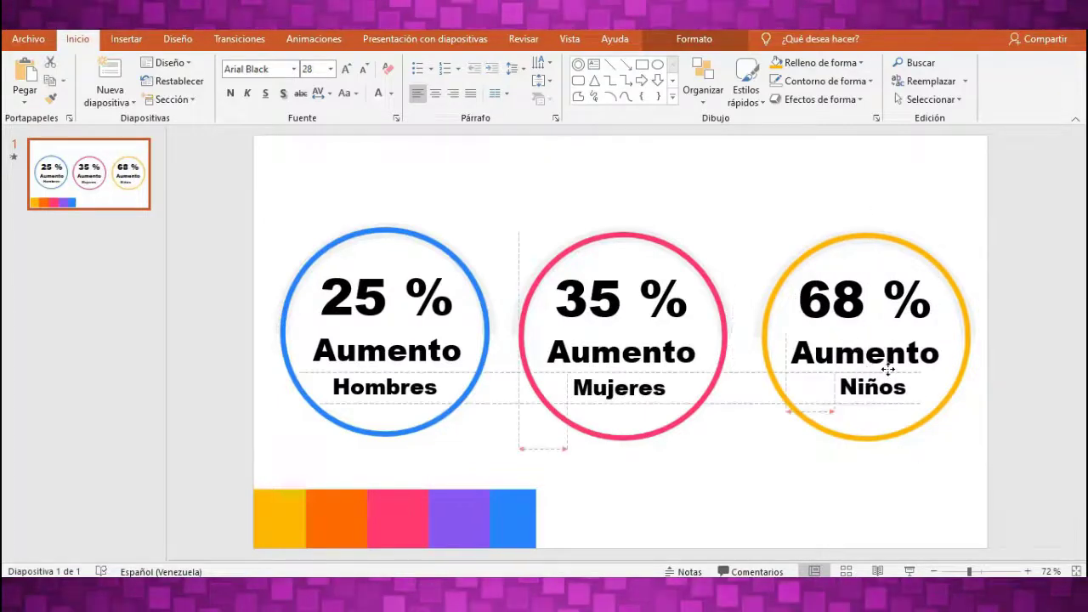
click(1003, 384)
drag(853, 238, 852, 292)
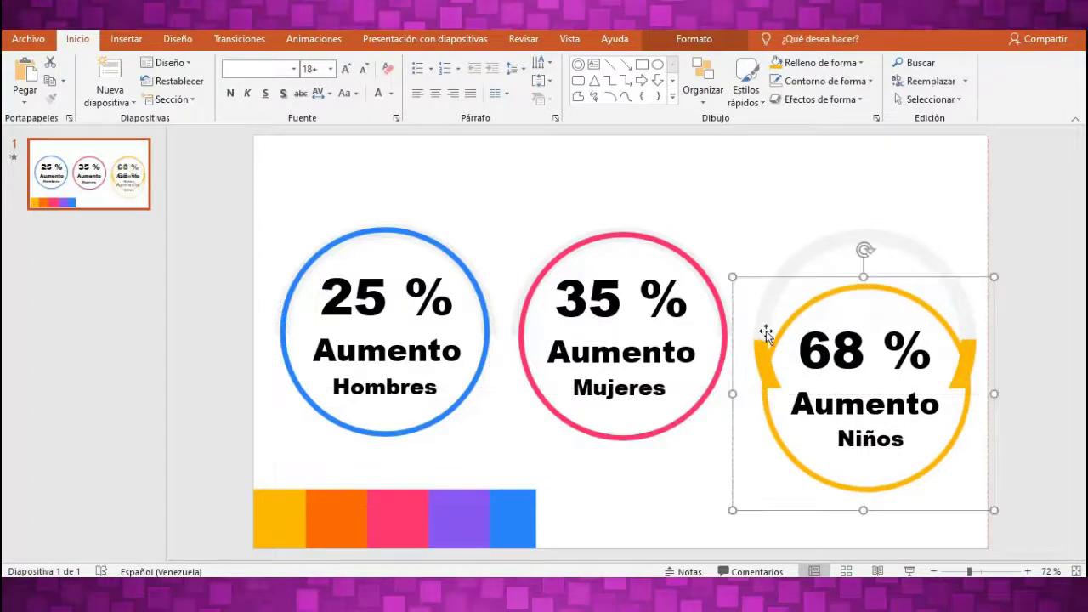
click(919, 256)
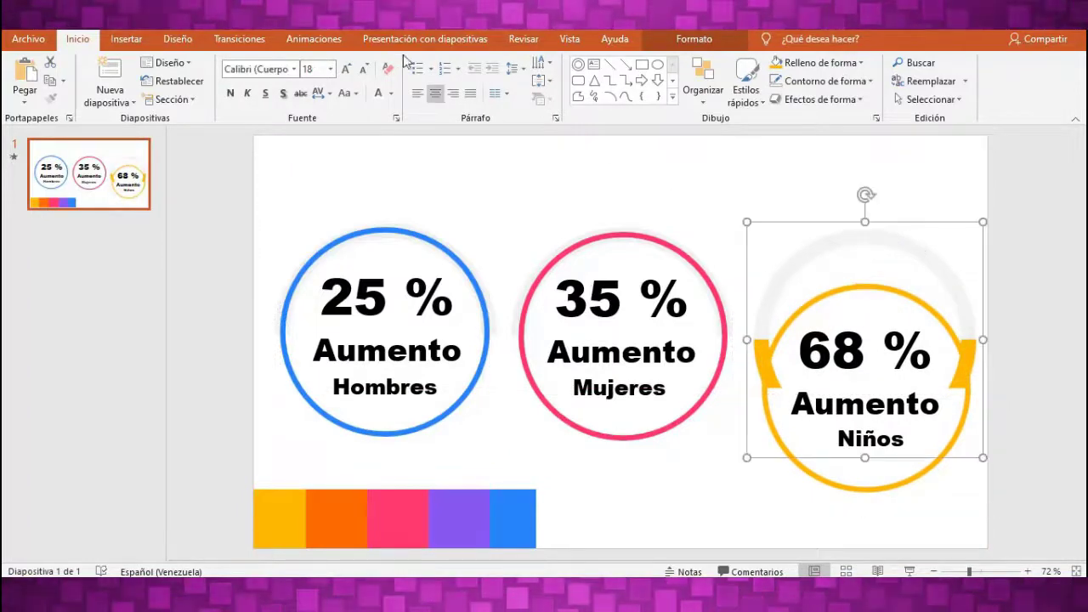
- Apply the Girar spin emphasis animation to the yellow gauge's arc
click(313, 39)
click(520, 103)
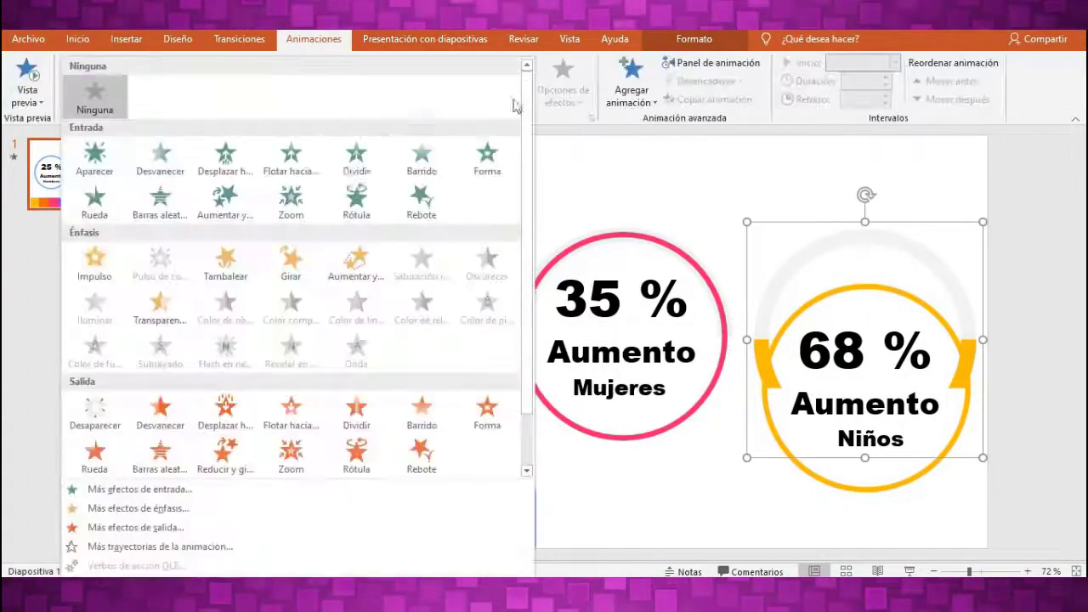
click(288, 269)
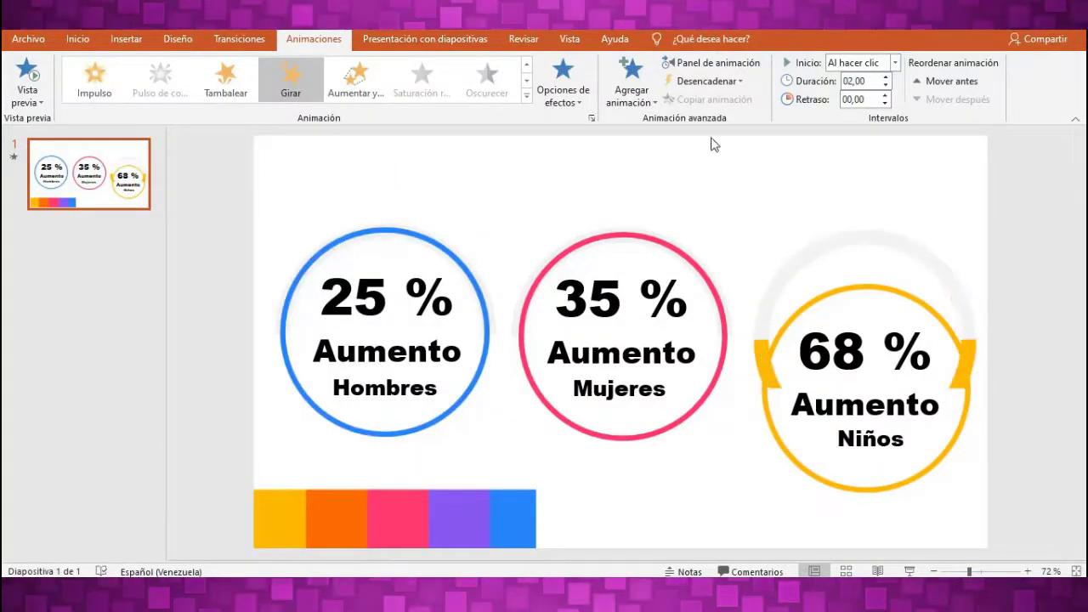
- Set the spin's Cantidad to a custom 122,4° clockwise in the Animation Pane effect options
click(690, 65)
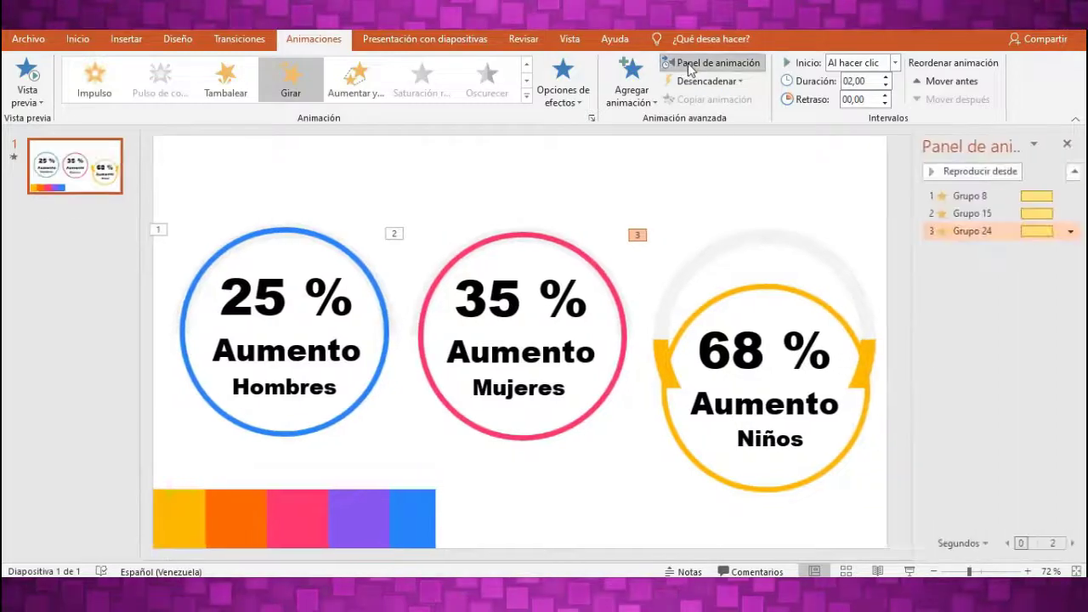
right_click(981, 232)
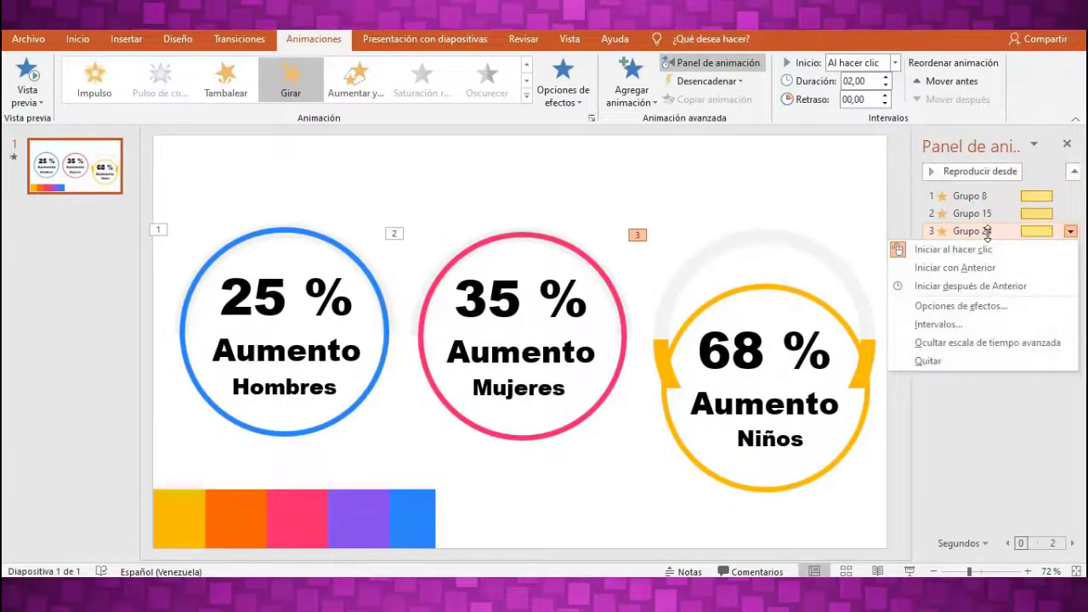
click(943, 305)
click(727, 213)
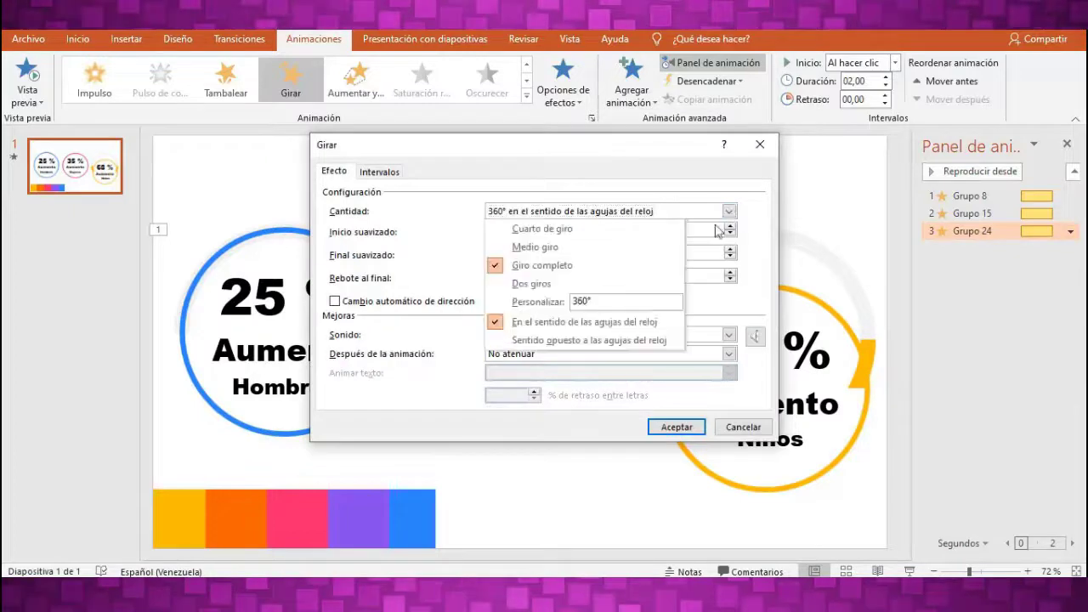
click(572, 229)
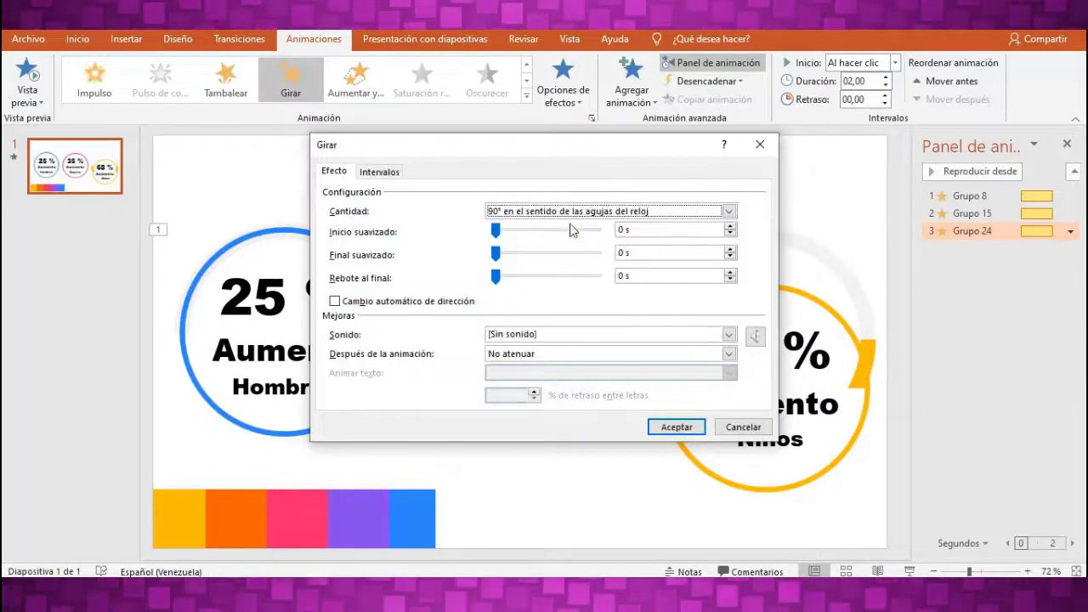
click(728, 212)
click(601, 301)
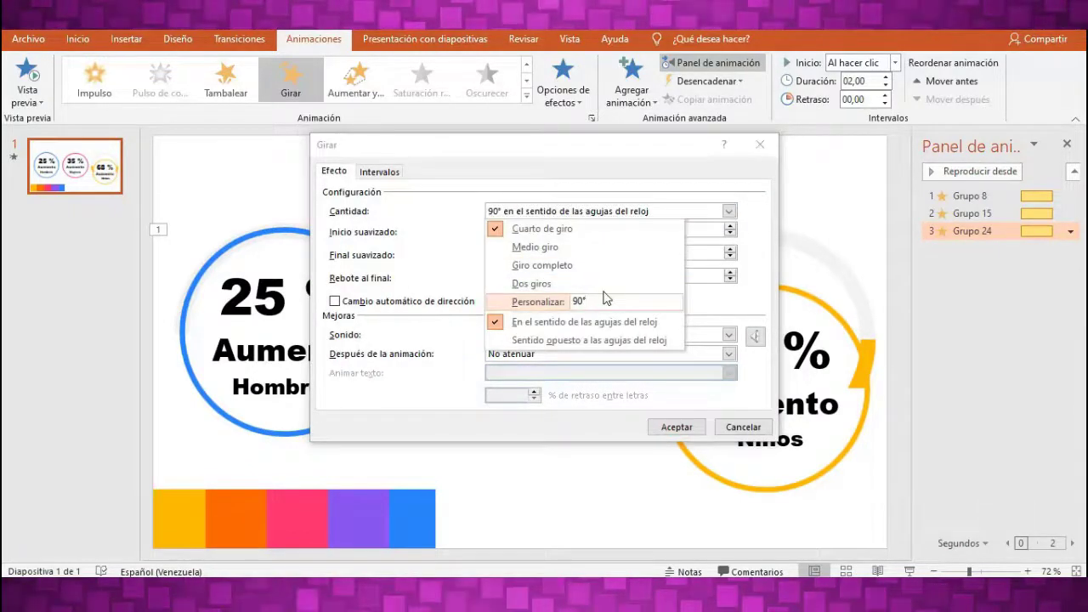
key(BackSpace)
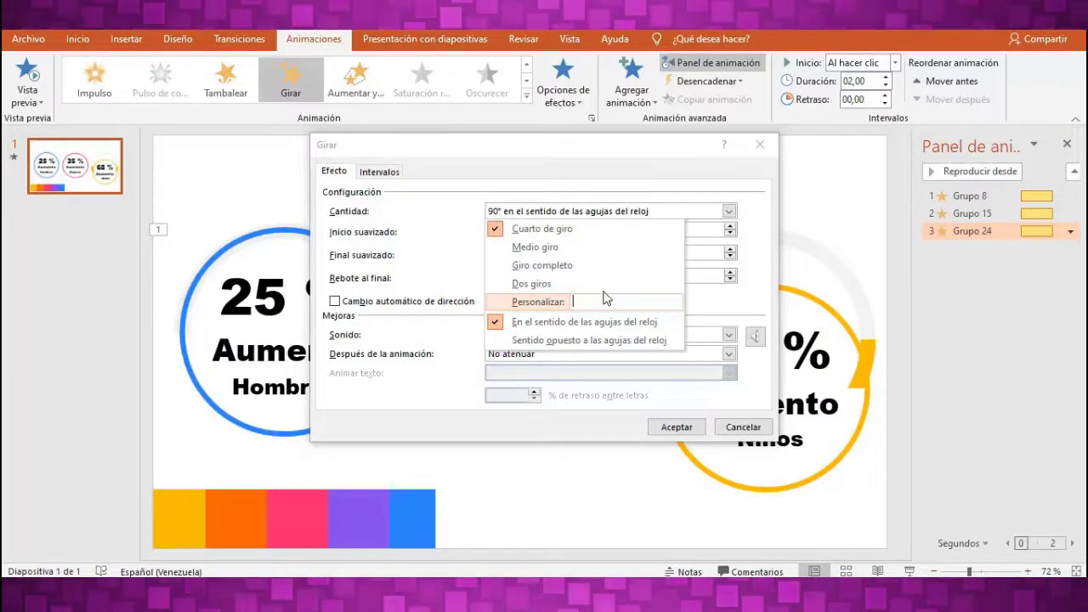
text(122,4)
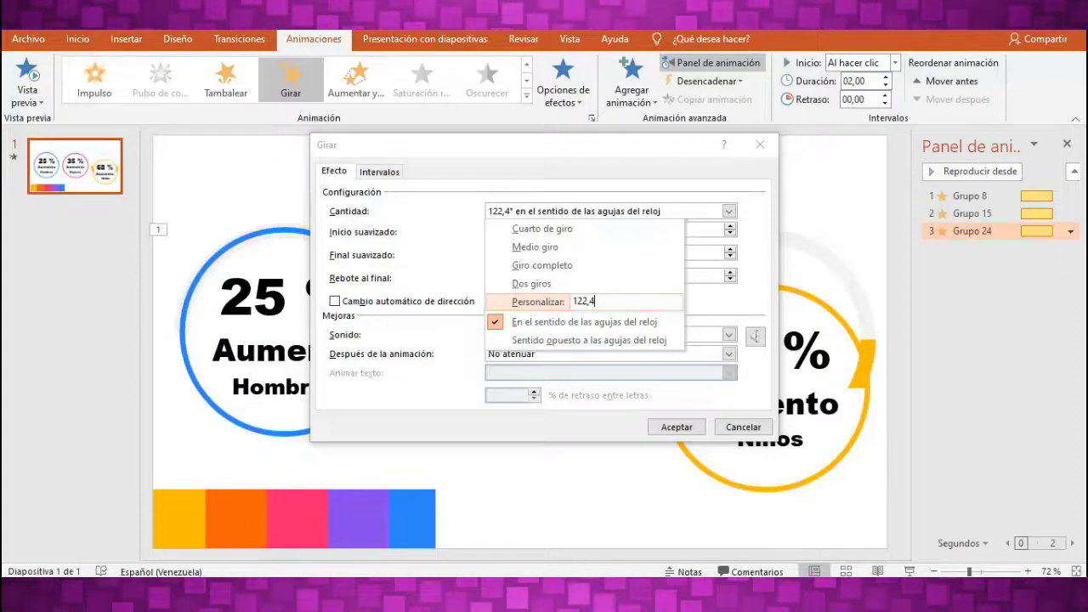
key(Return)
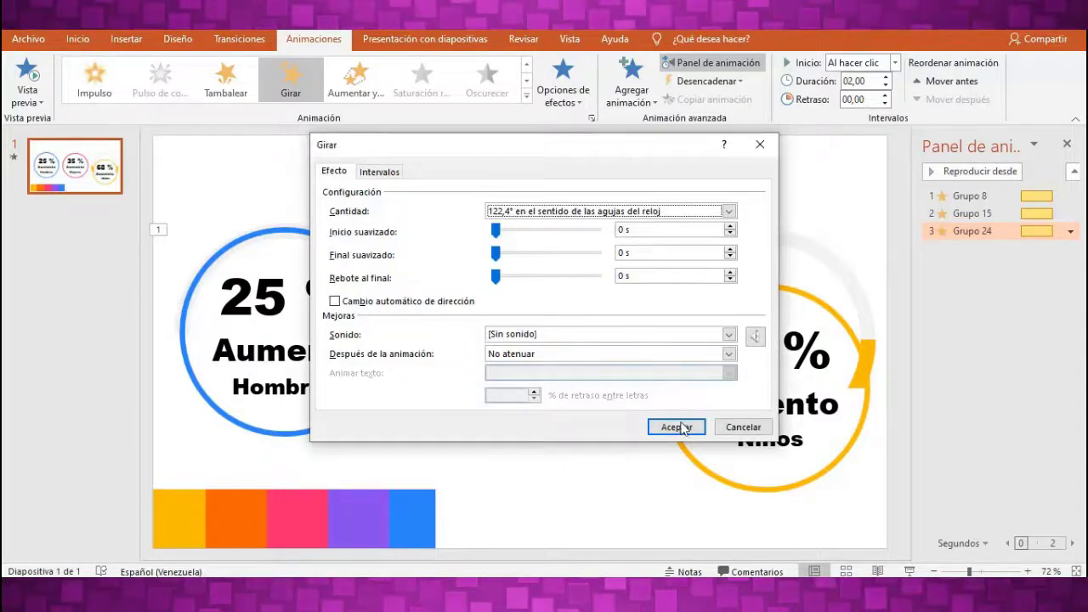
click(677, 428)
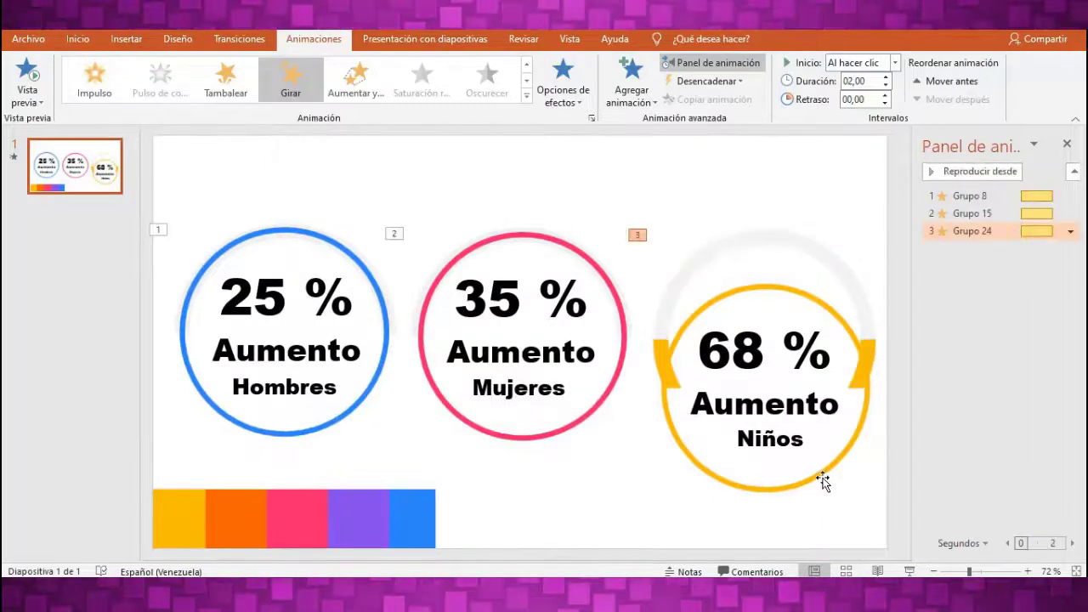
click(822, 476)
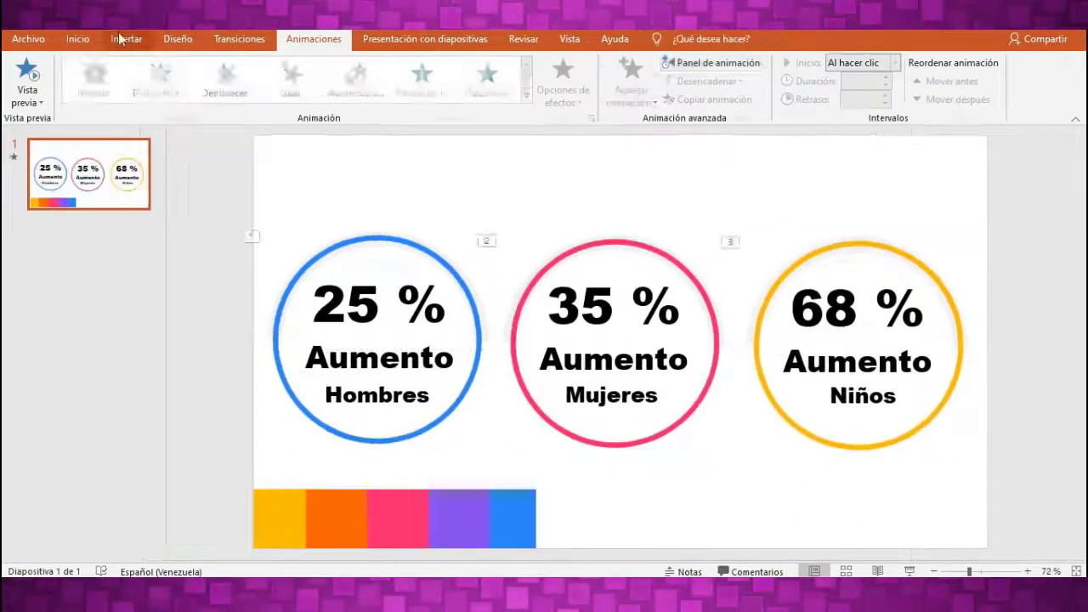
- Add a text box above the rings reading 'Aumento de la Población Mundial'
click(120, 39)
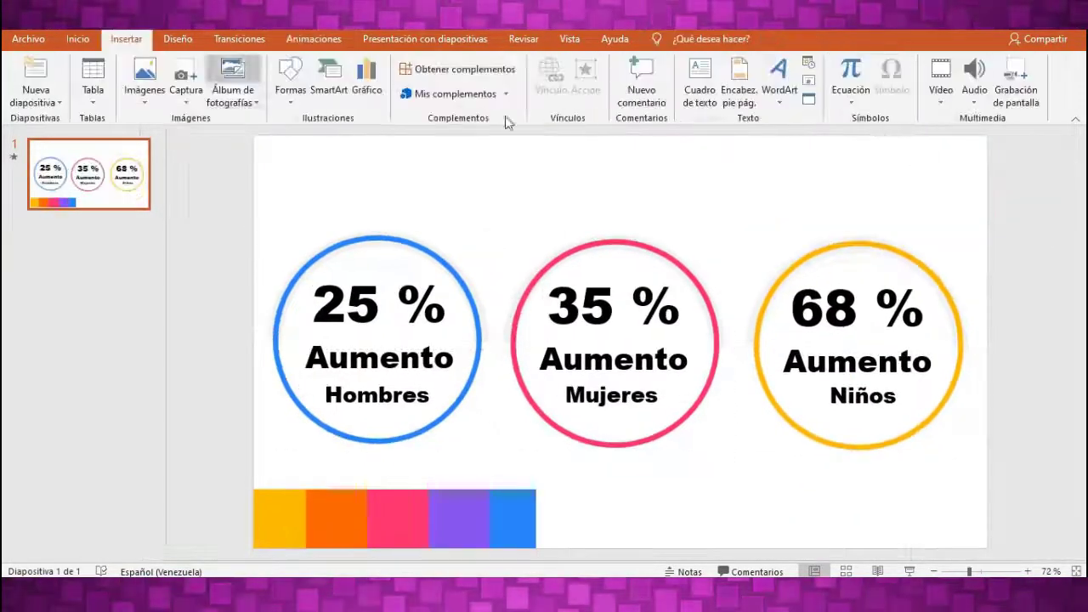
click(697, 75)
click(634, 187)
text(A)
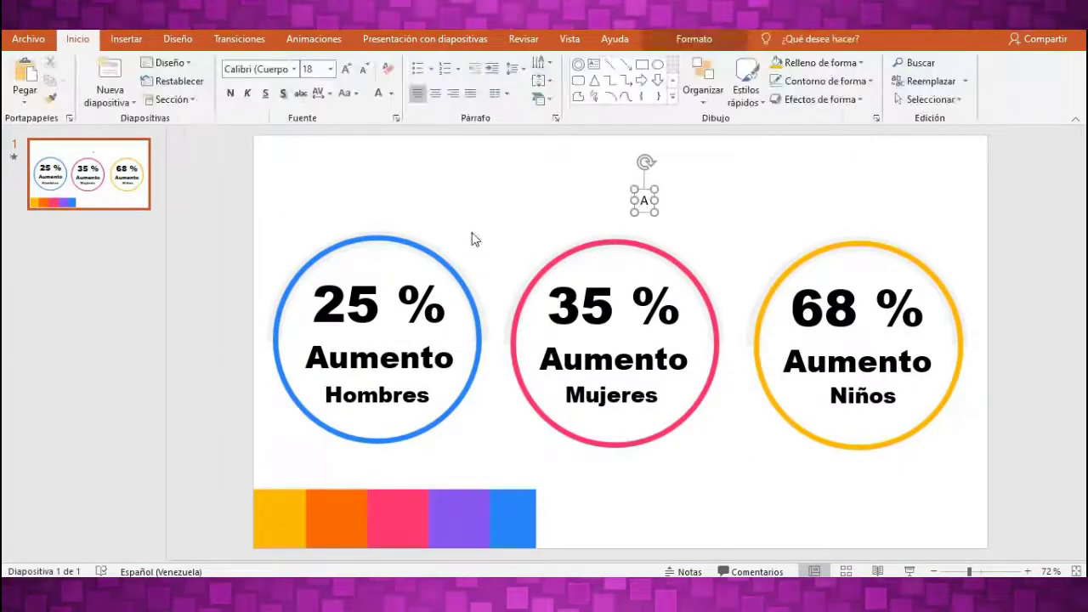
text(umento de la)
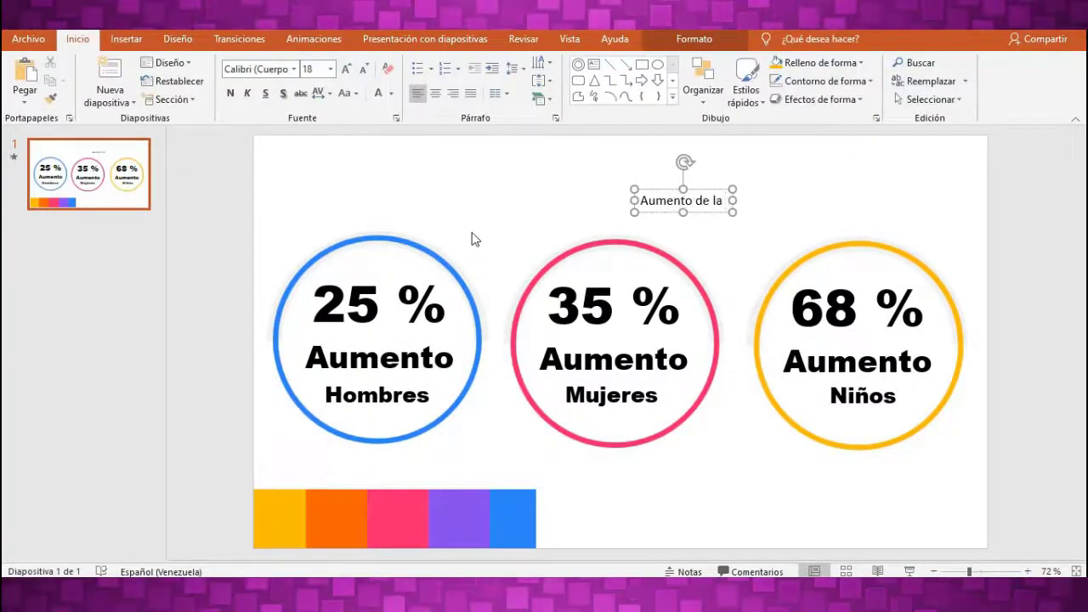
text( Pob)
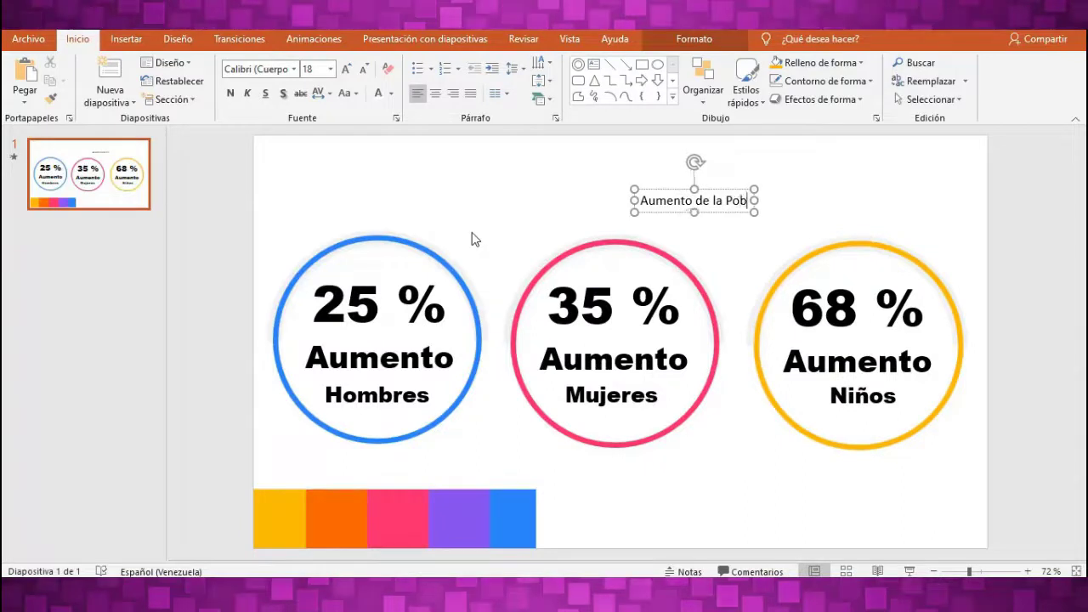
text(lación Mundial)
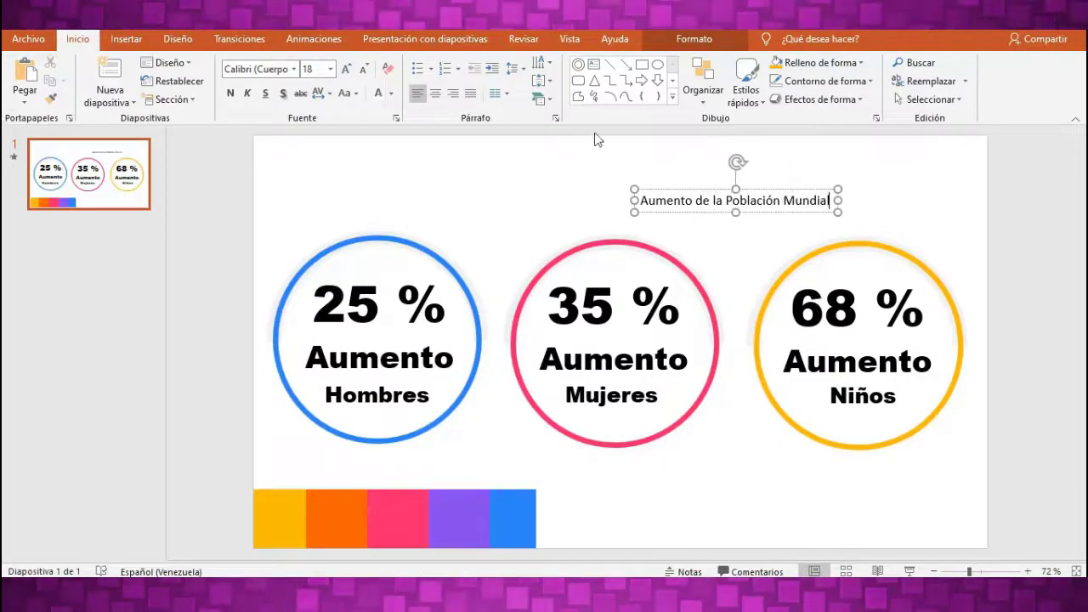
drag(642, 200, 830, 201)
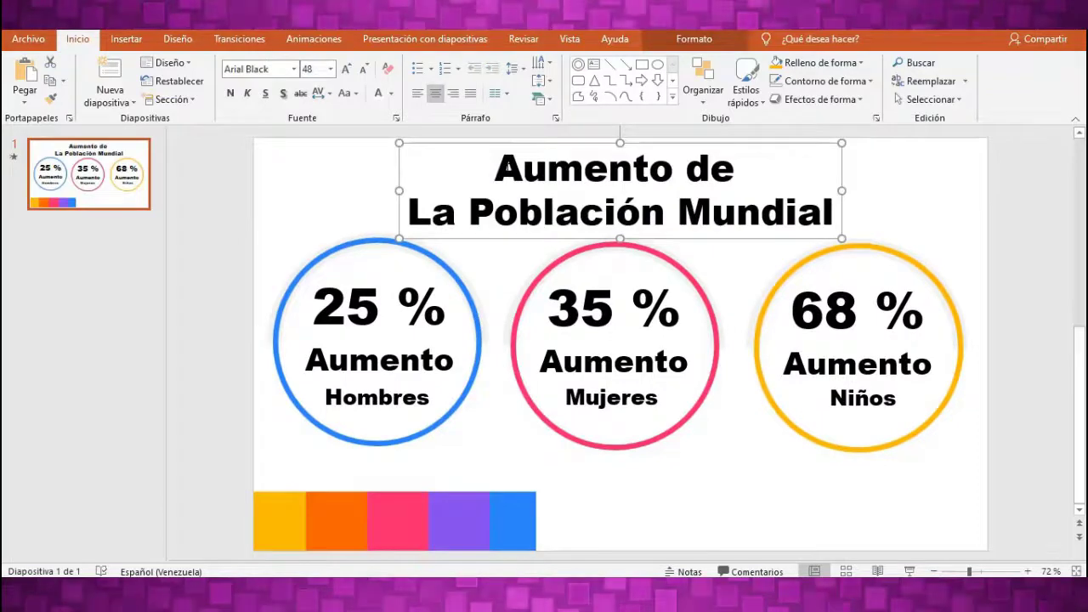
- Overlap a copy of the title and fill its text orange using the Cuentagotas eyedropper
mouse_move(503, 168)
mouse_down()
mouse_move(503, 199)
mouse_move(837, 251)
mouse_up()
click(687, 41)
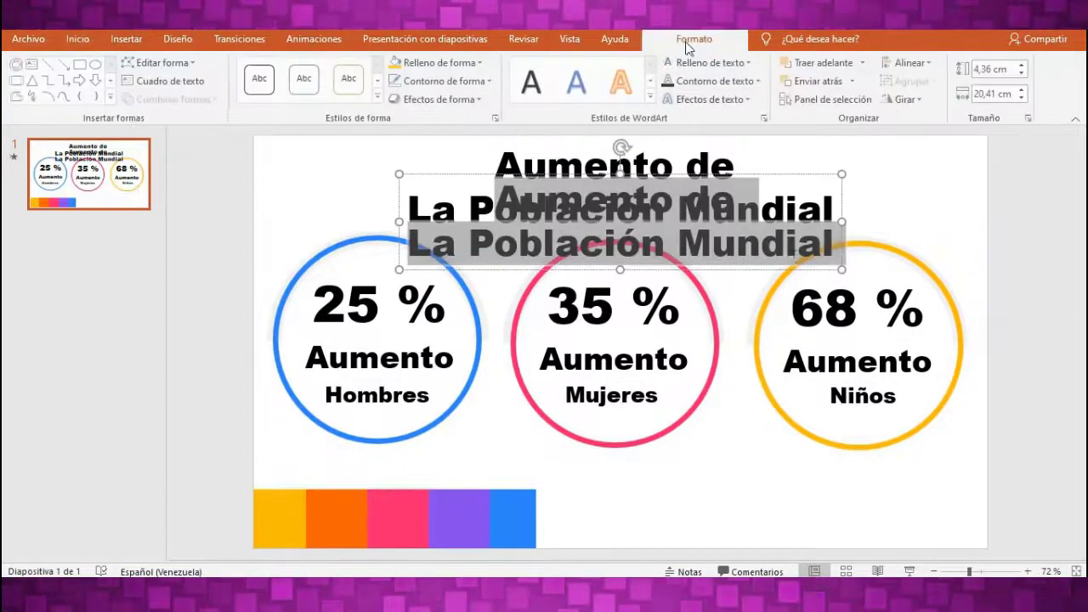
click(709, 62)
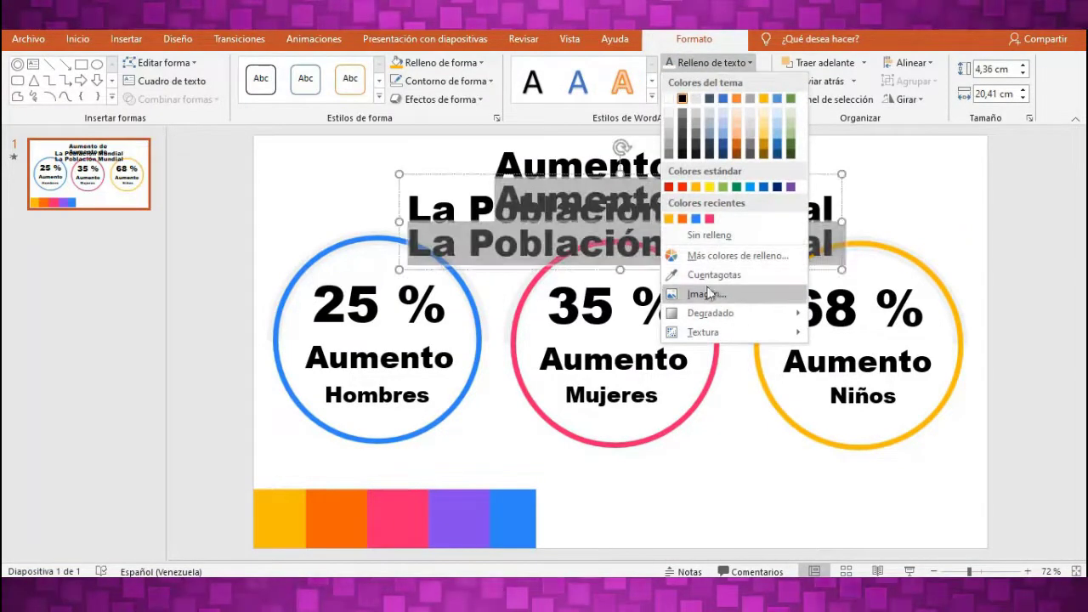
click(714, 274)
click(664, 238)
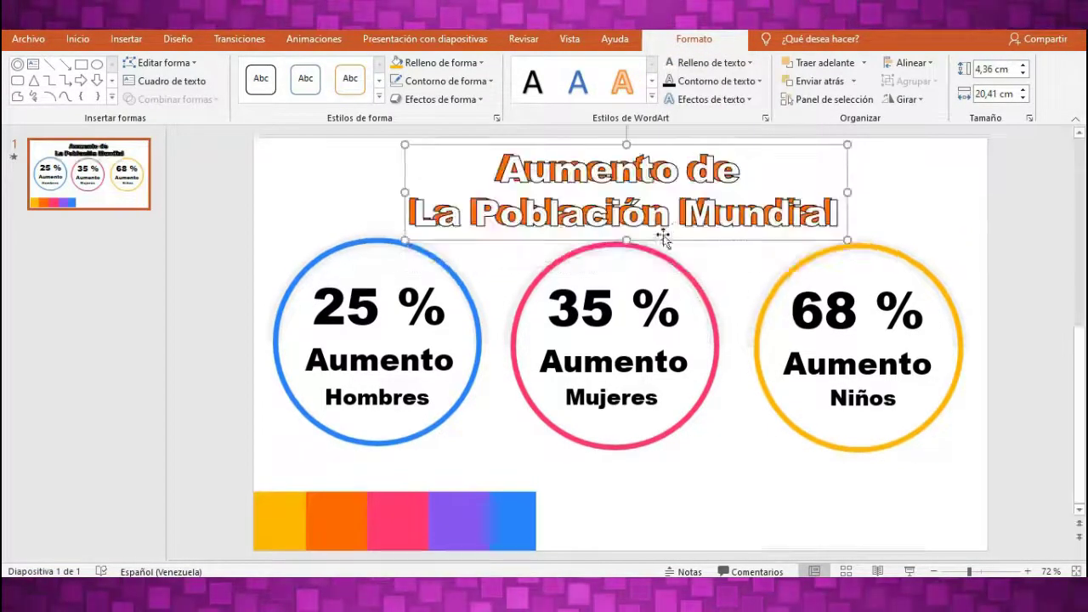
click(753, 476)
click(476, 505)
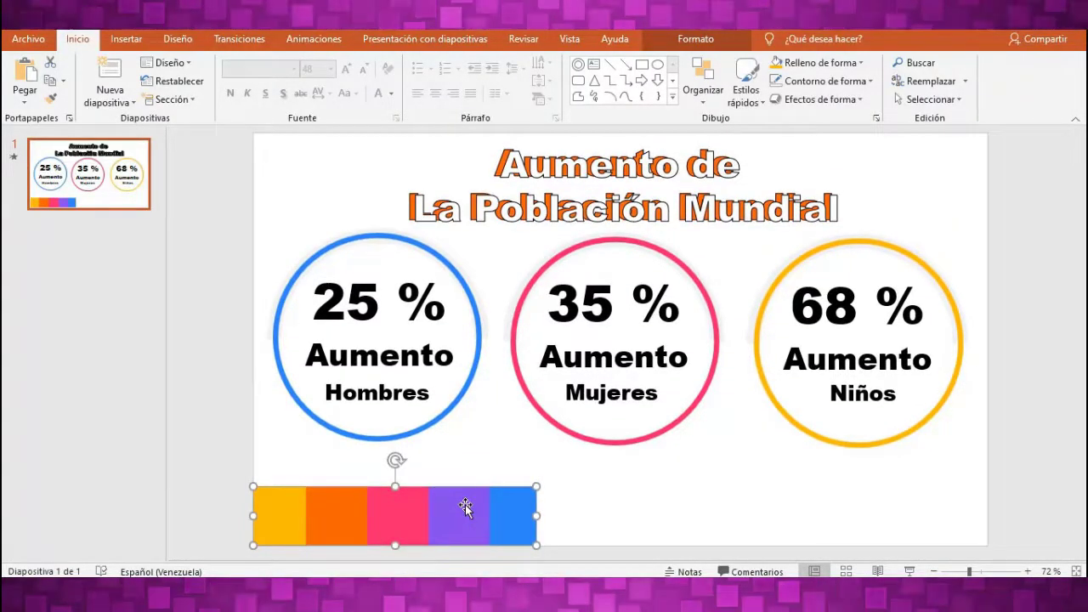
- Delete the colour bar and paste the paragraph as plain text into a new box below the rings
key(Delete)
click(126, 40)
click(699, 81)
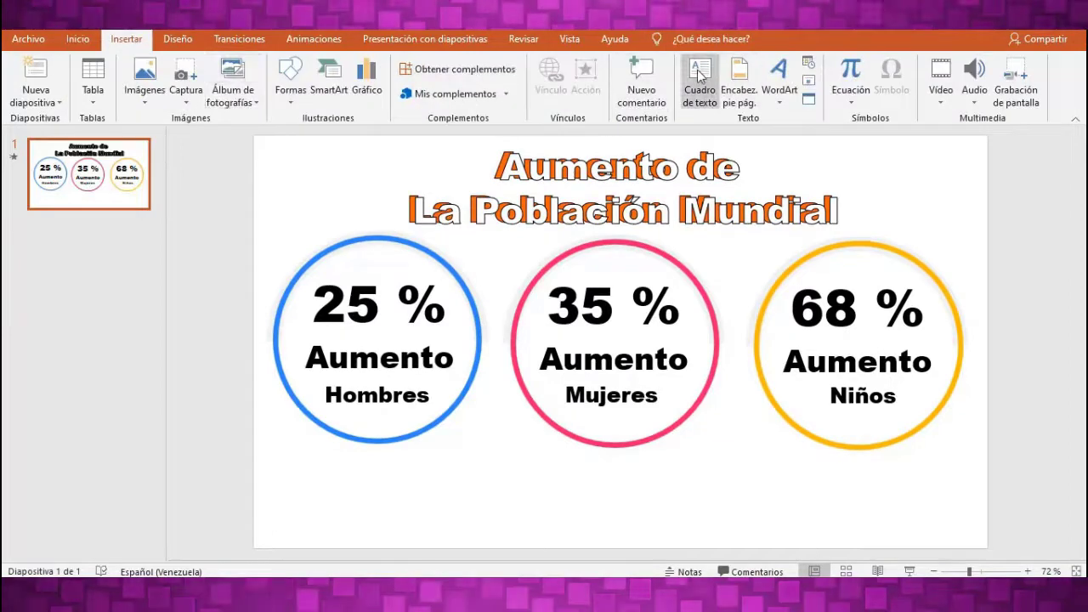
click(434, 474)
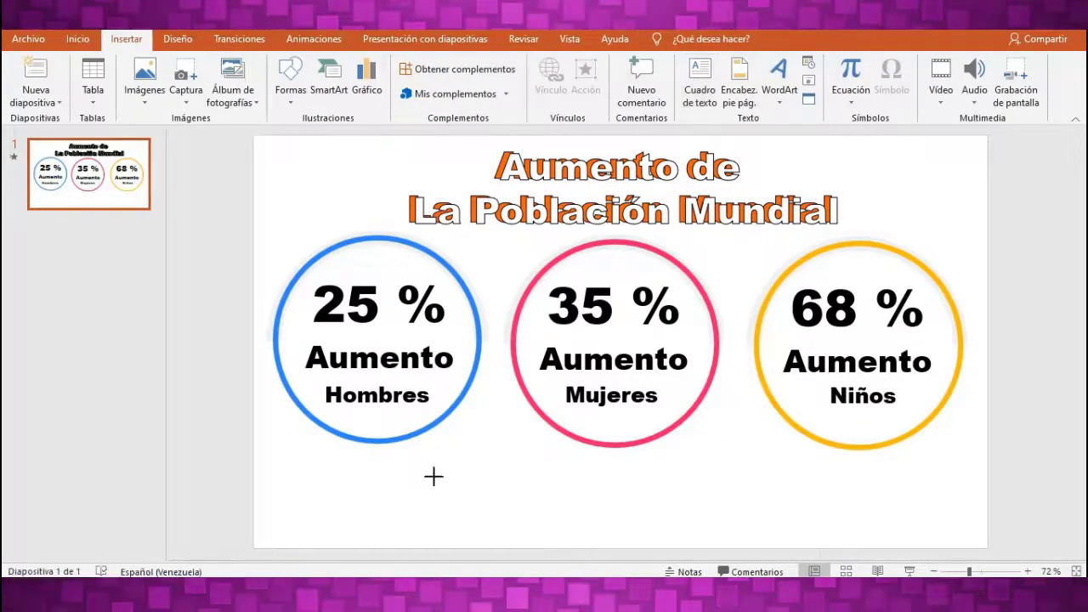
right_click(441, 483)
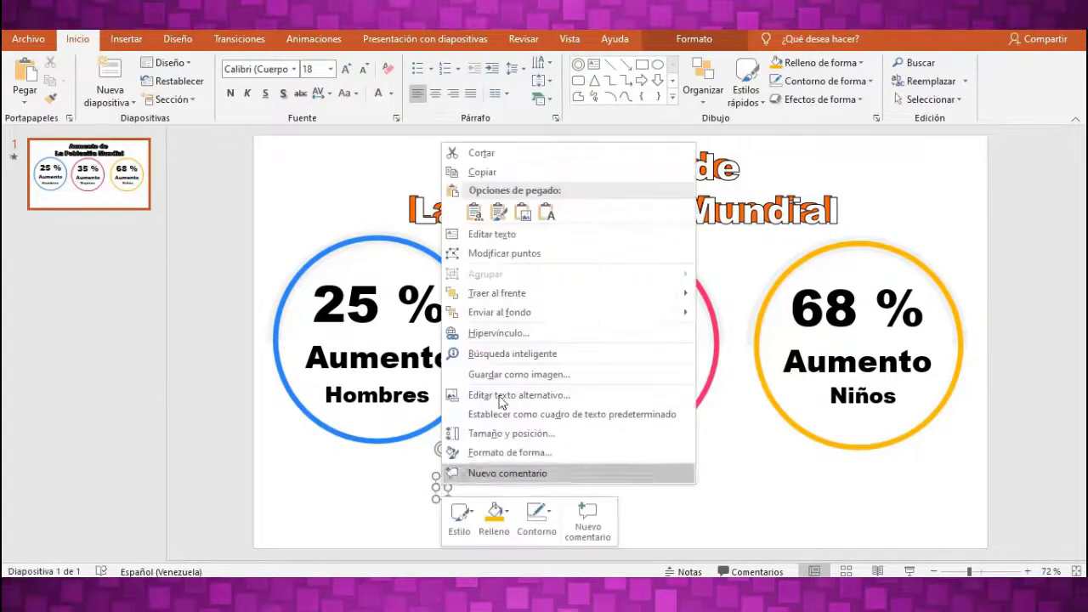
click(556, 212)
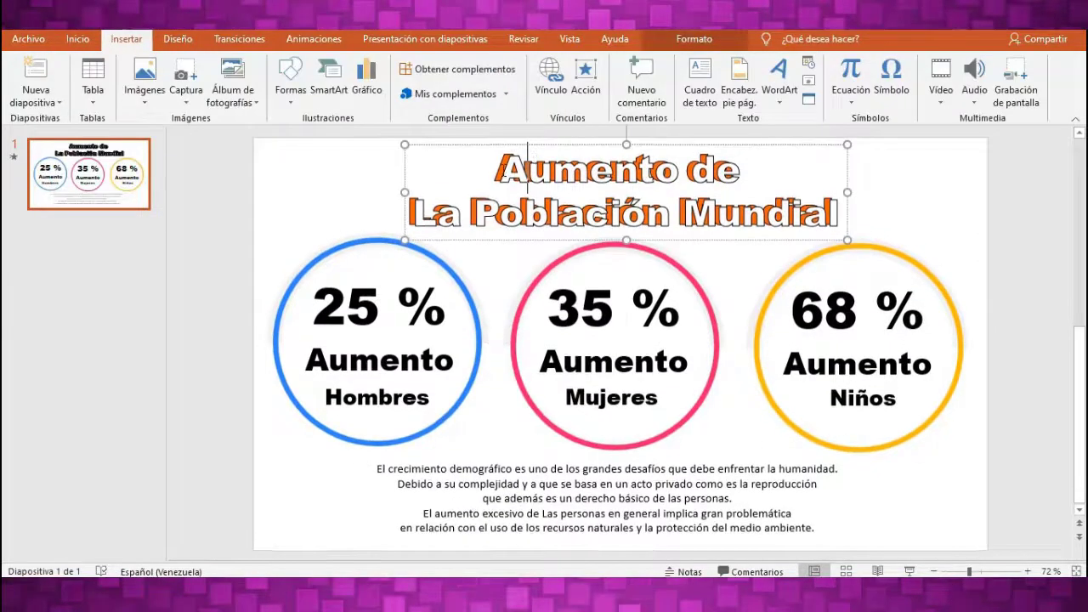
drag(500, 157, 814, 224)
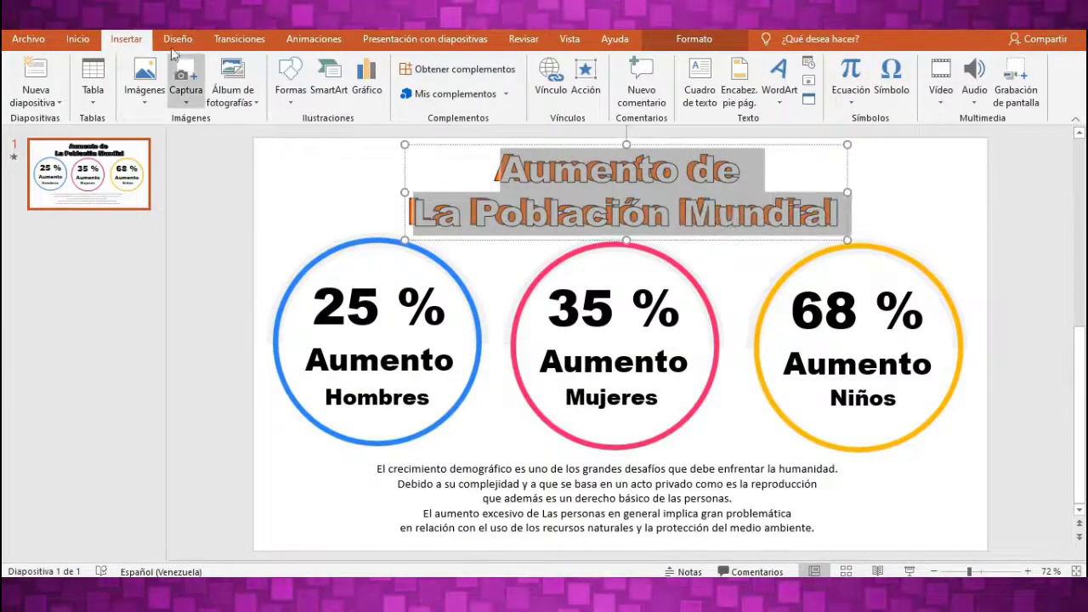
- Give the title an Expandir entrance animation
click(313, 39)
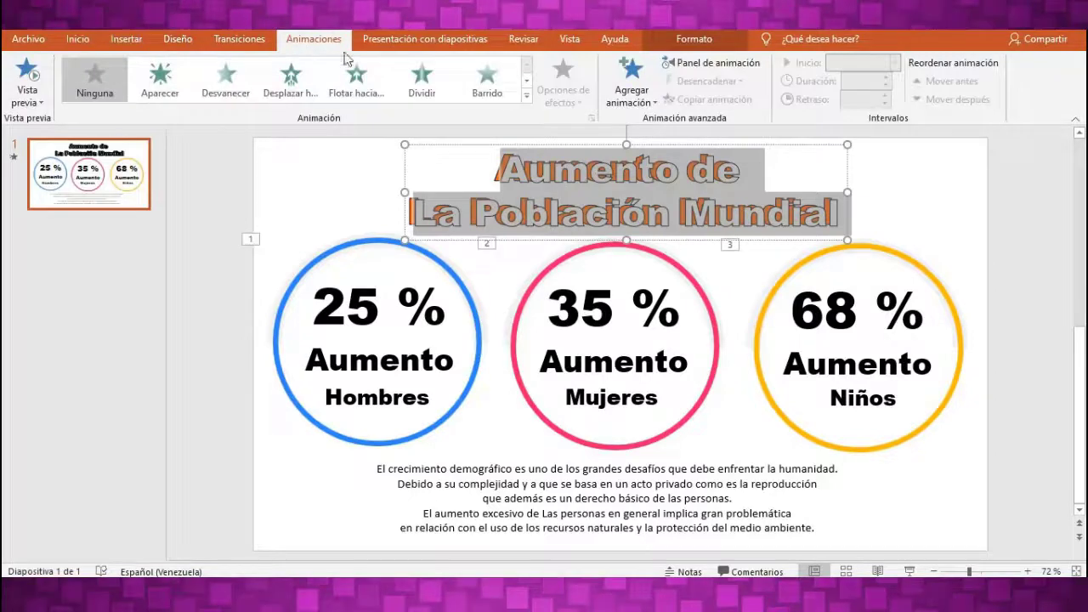
click(527, 95)
click(344, 491)
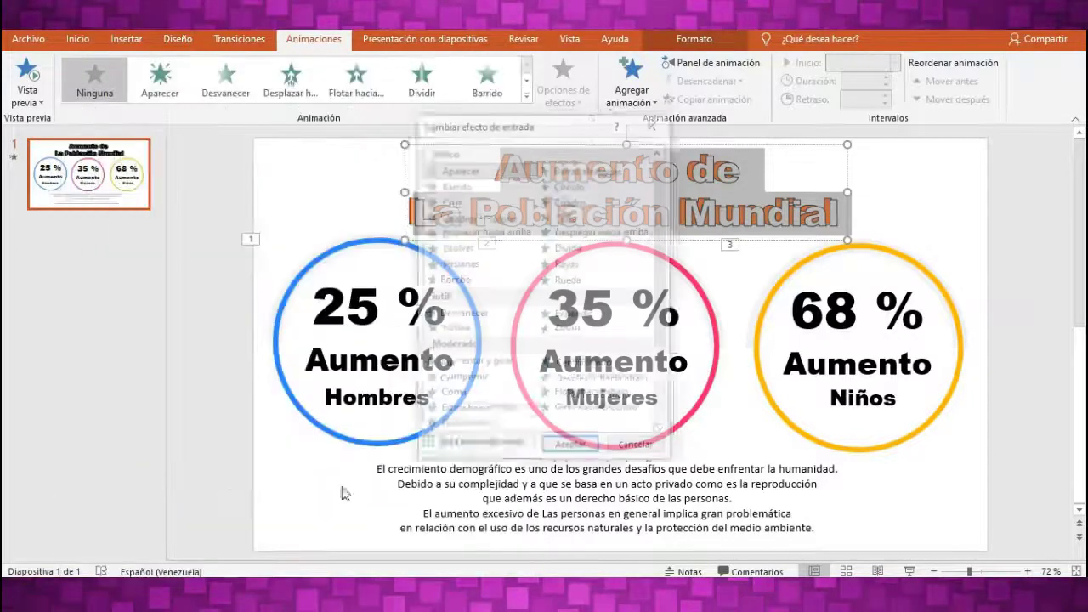
click(629, 309)
click(569, 445)
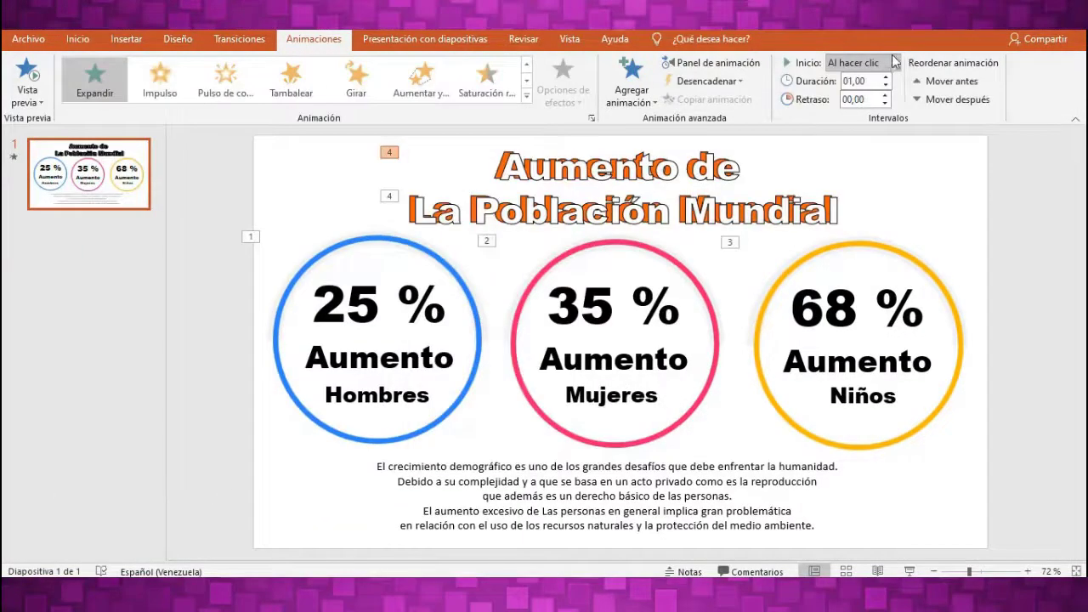
- Set the blue, pink and yellow rings' animations to start Después de la anterior
click(894, 62)
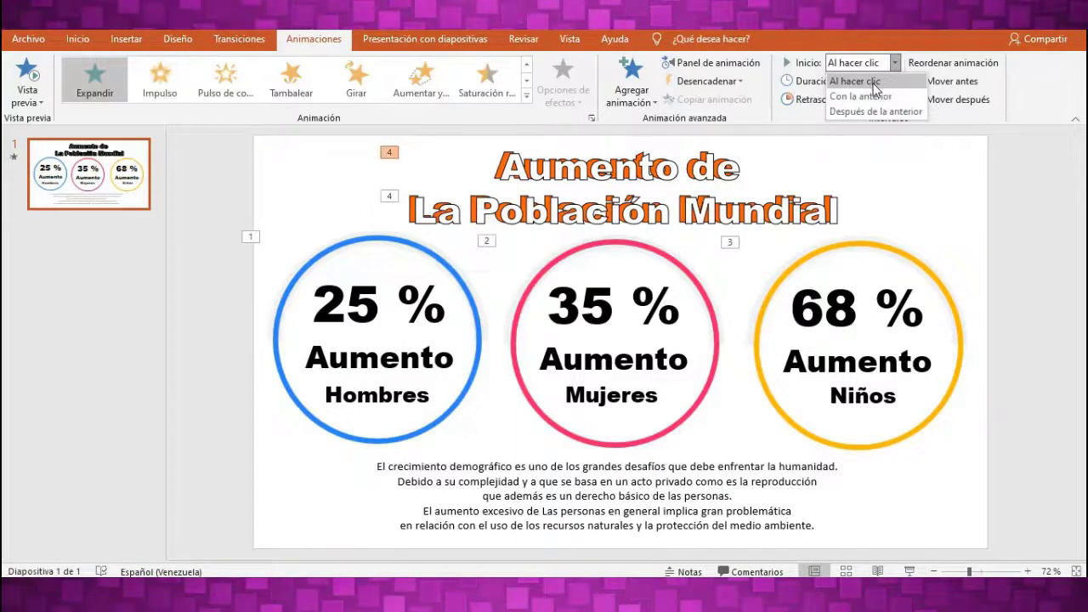
click(252, 238)
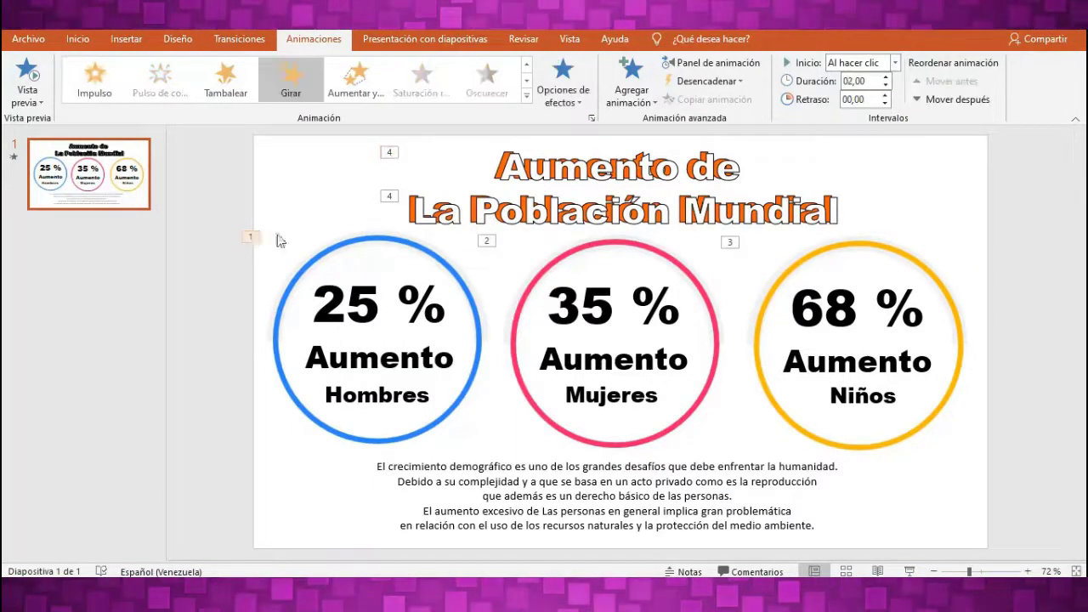
click(867, 96)
click(486, 242)
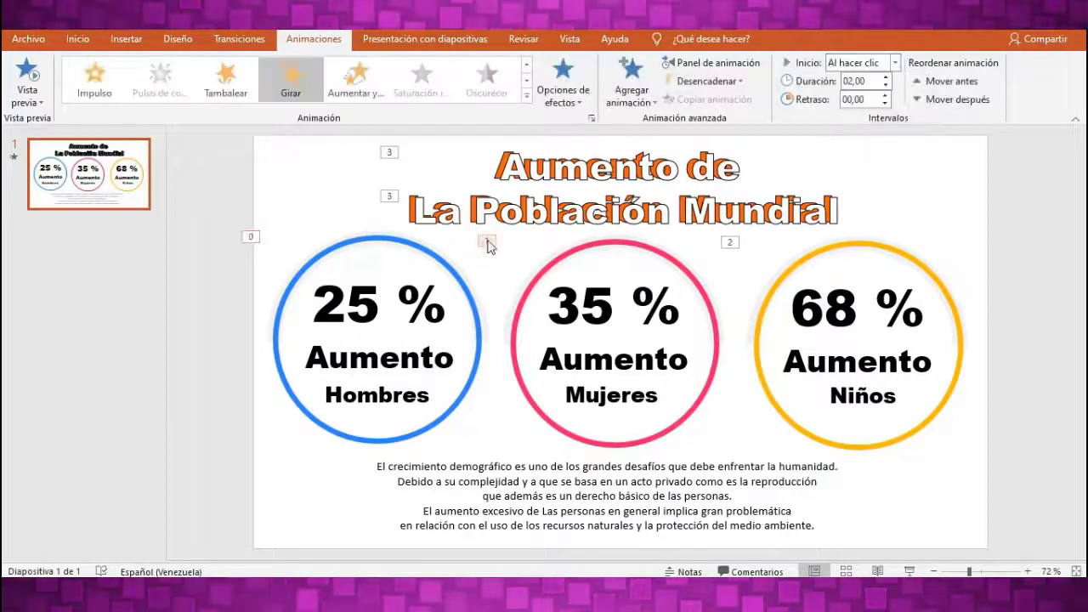
click(893, 64)
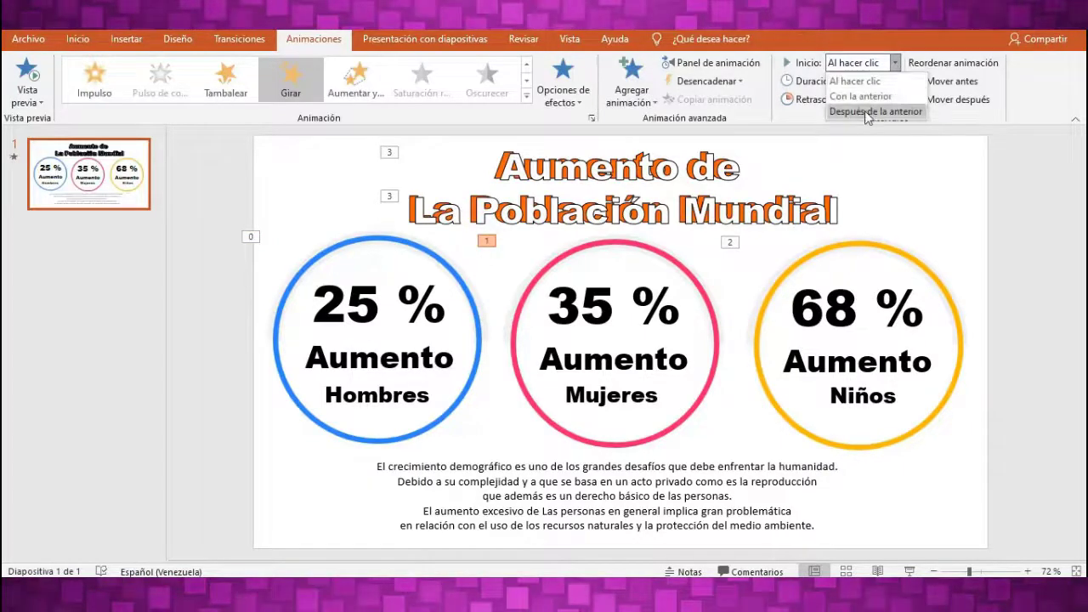
click(865, 111)
click(729, 243)
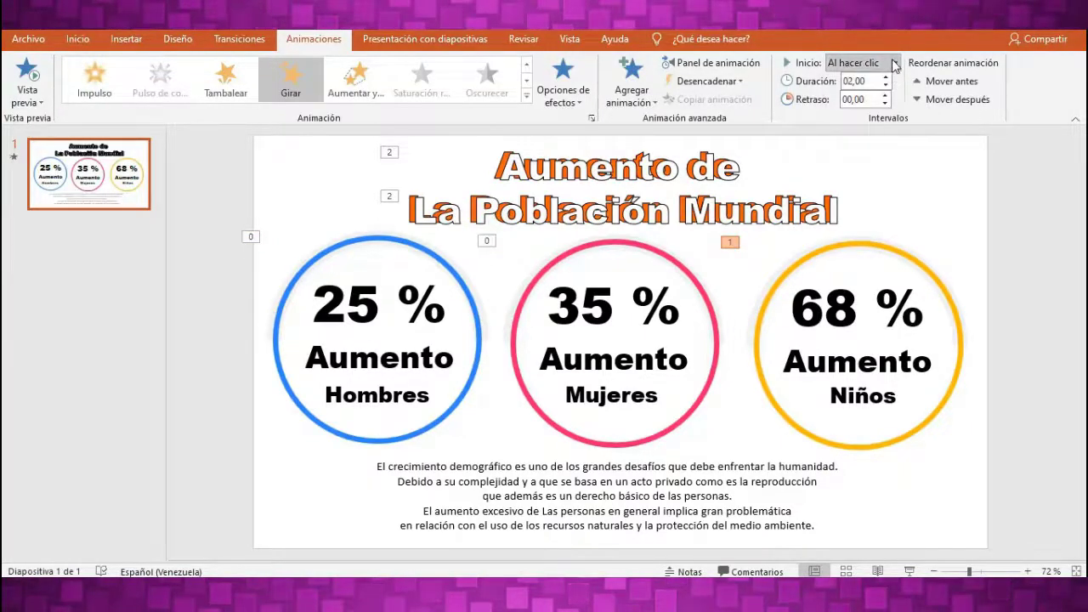
click(875, 111)
- Give the paragraph a Flotar hacia arriba entrance starting Después de la anterior
drag(375, 466, 861, 550)
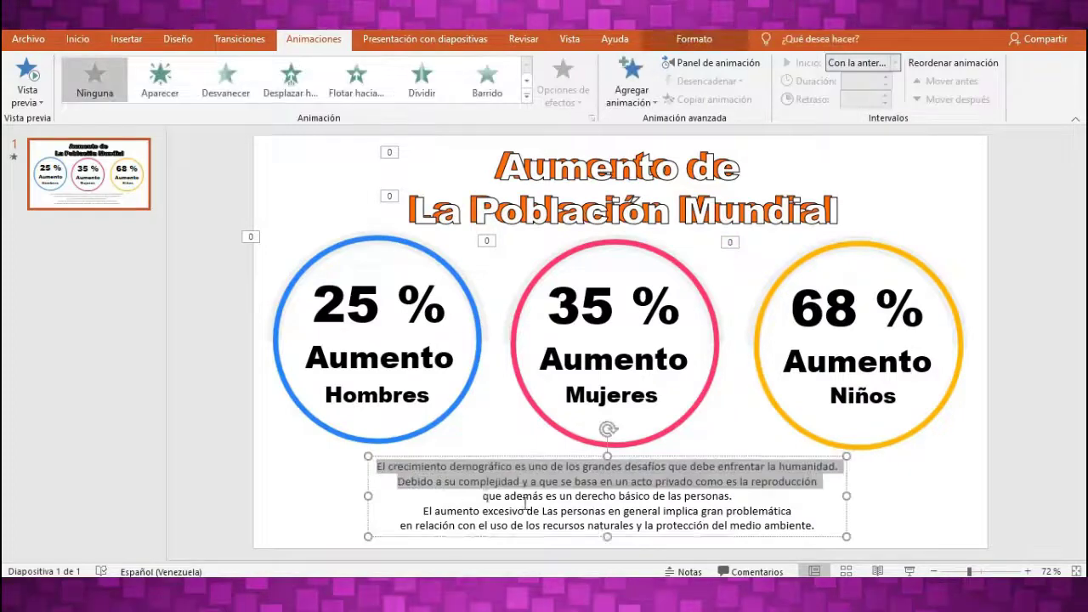
click(527, 94)
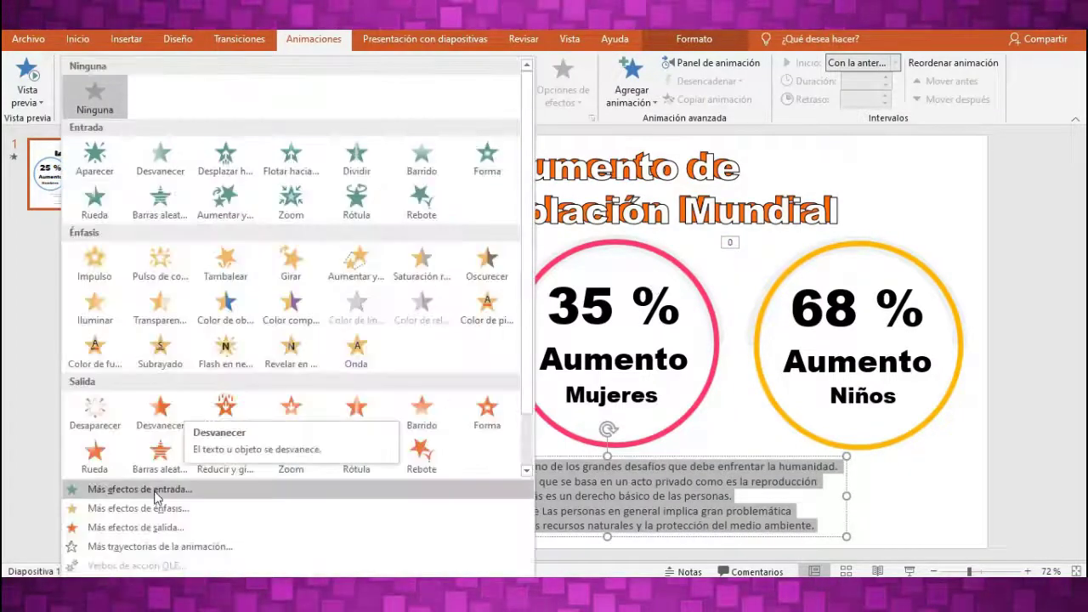
click(128, 488)
click(465, 301)
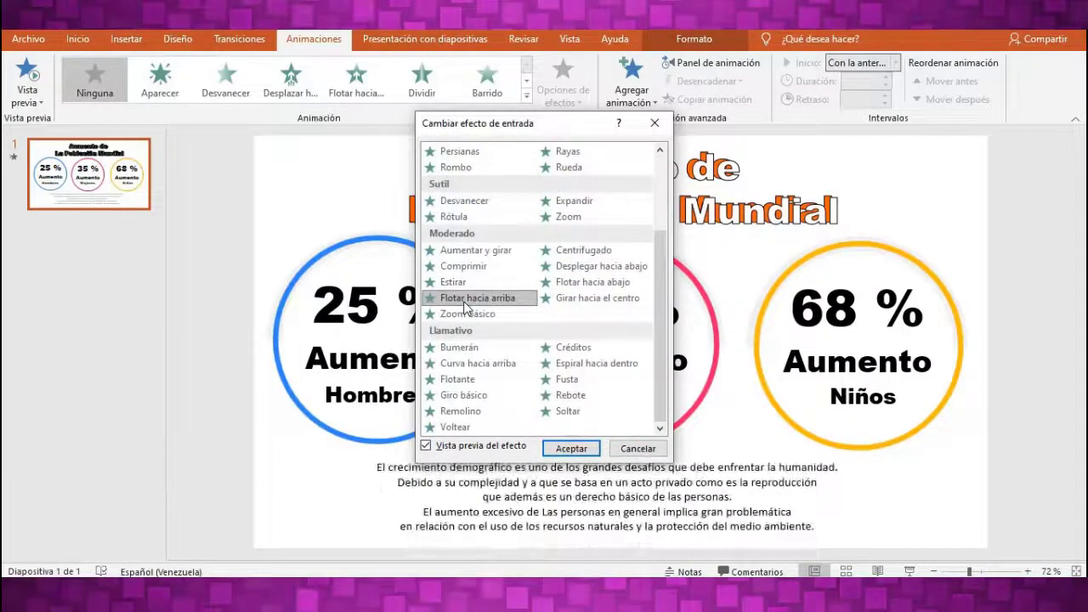
click(571, 449)
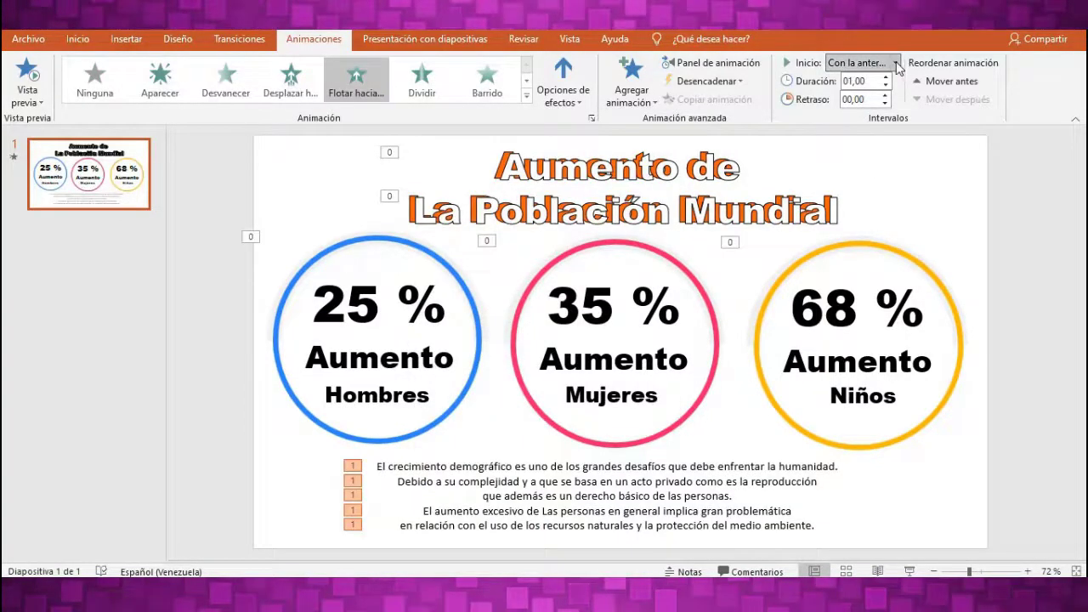
click(878, 111)
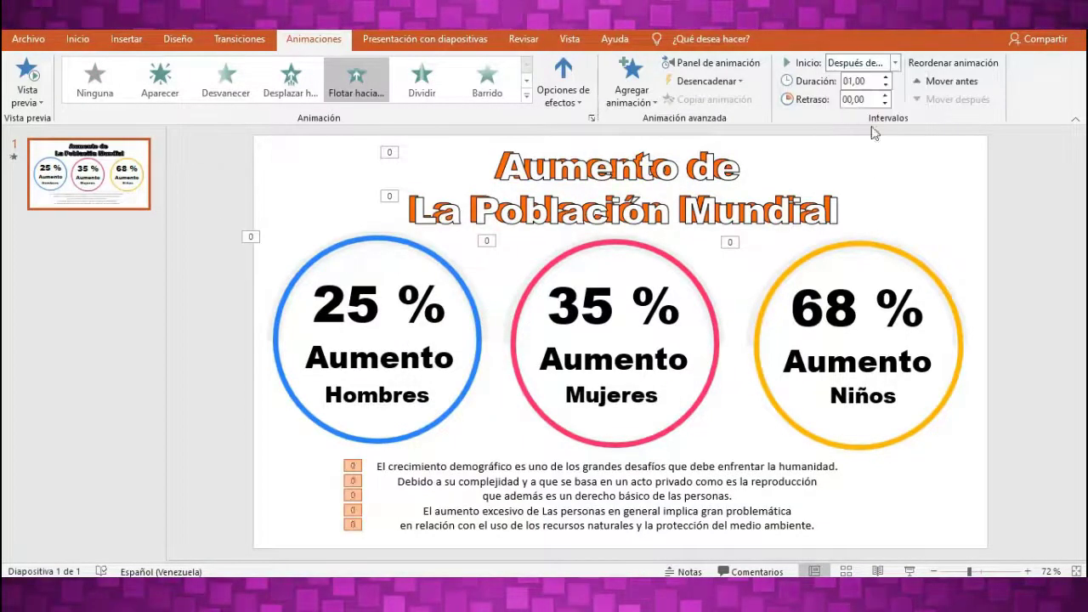
click(28, 39)
- Export the presentation as an HD (720p) video and clear the default file name
click(34, 254)
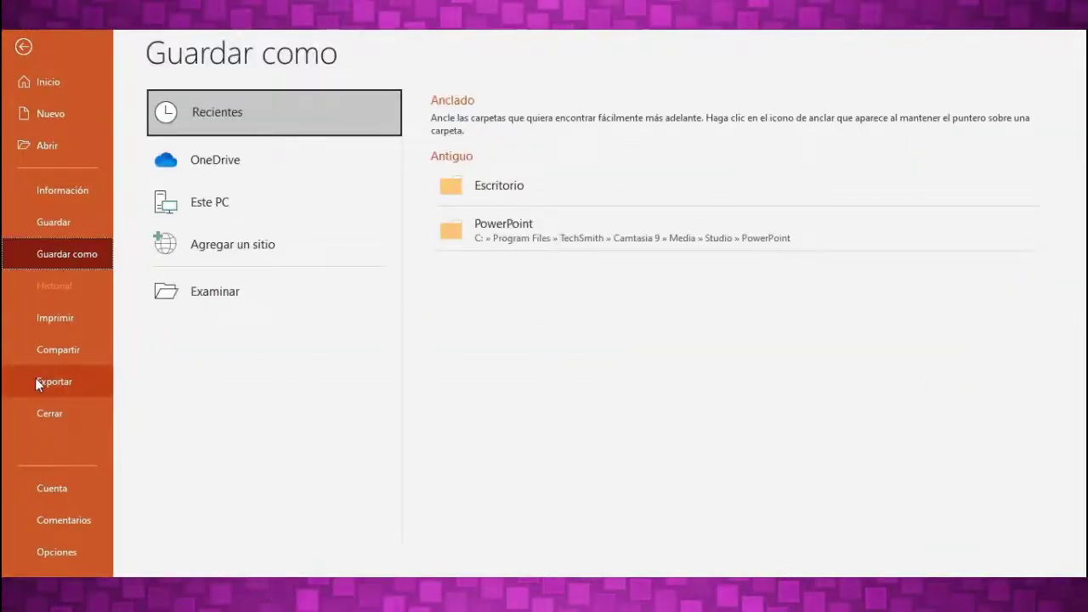
click(61, 380)
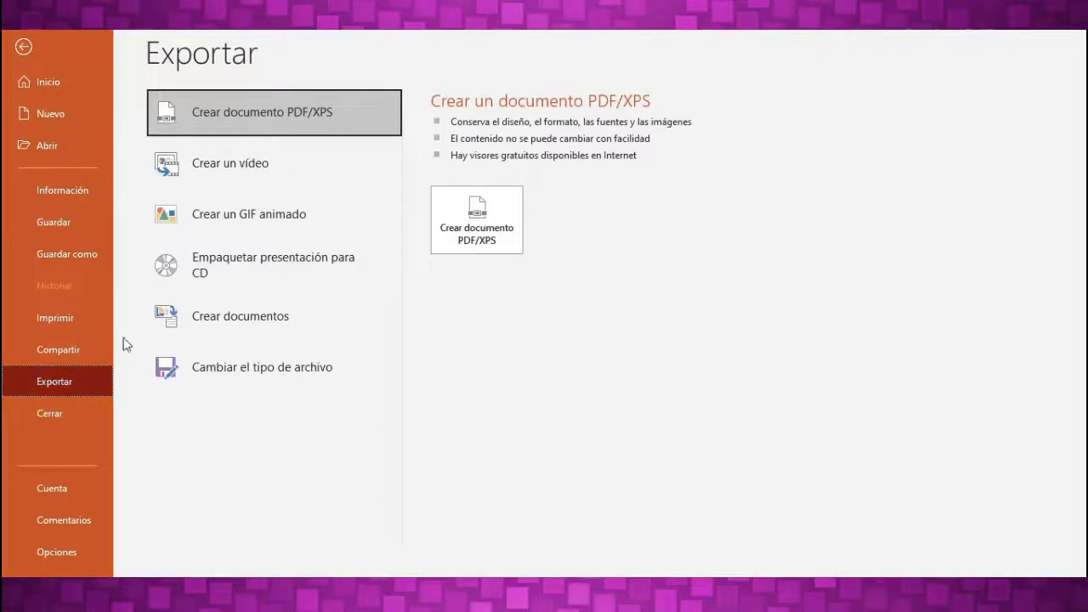
click(238, 169)
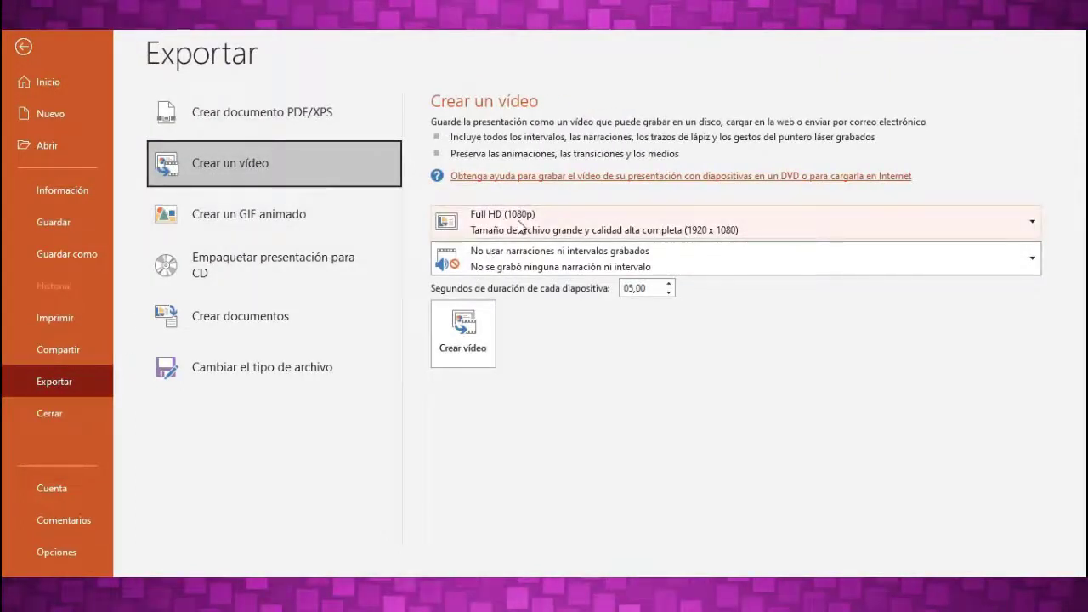
click(1031, 224)
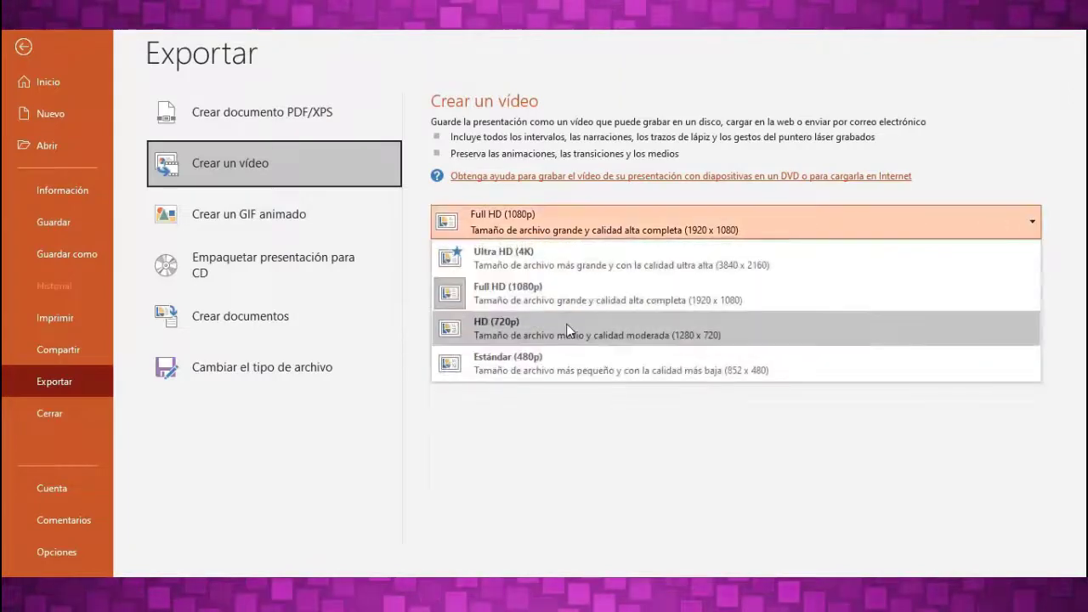
click(571, 328)
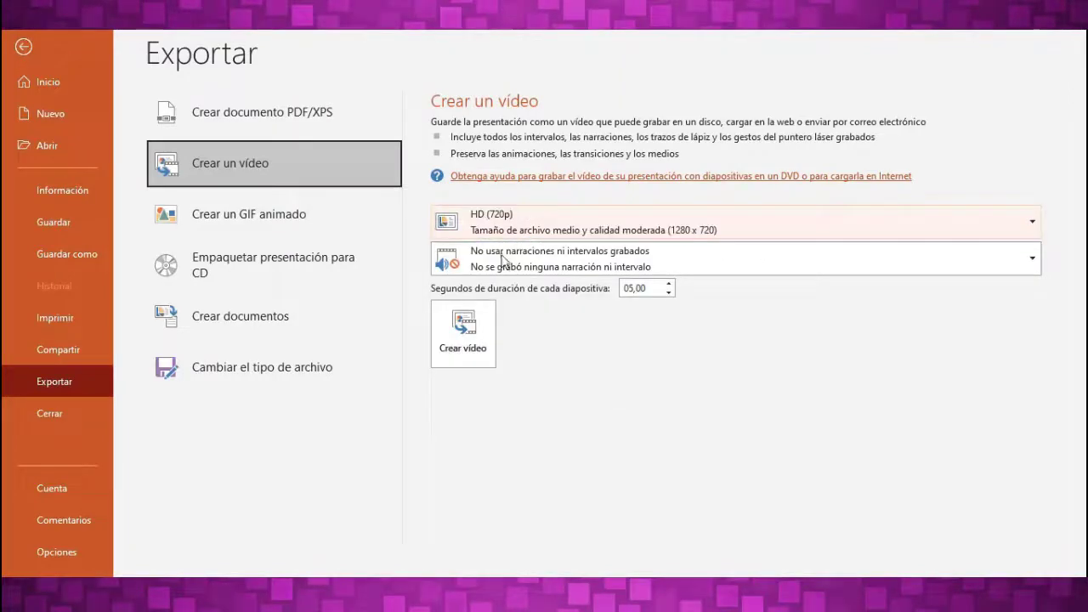
click(454, 341)
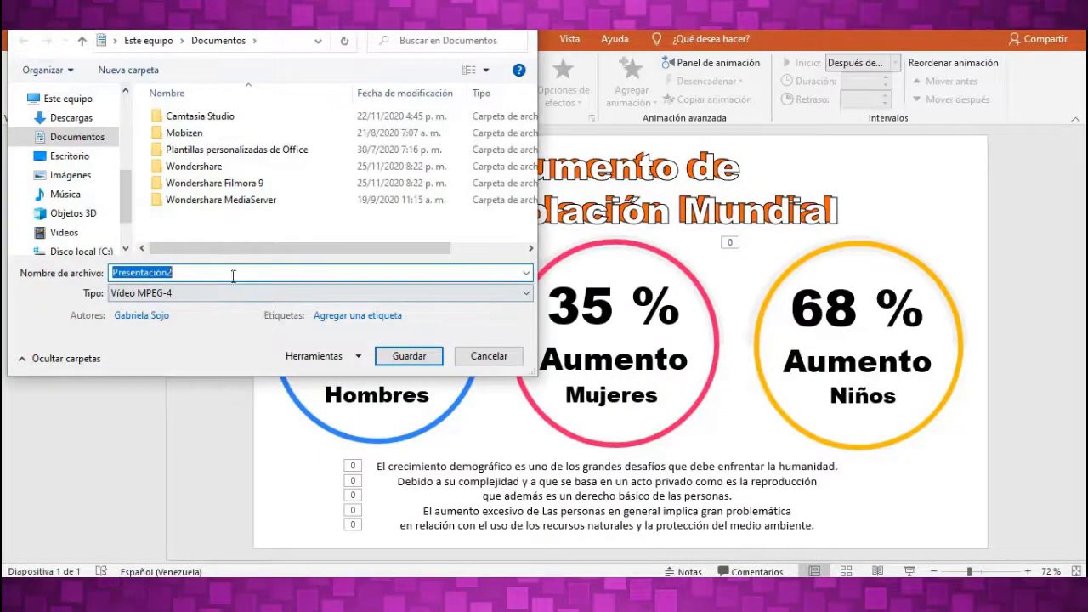
key(BackSpace)
text(INFOGRAFICO)
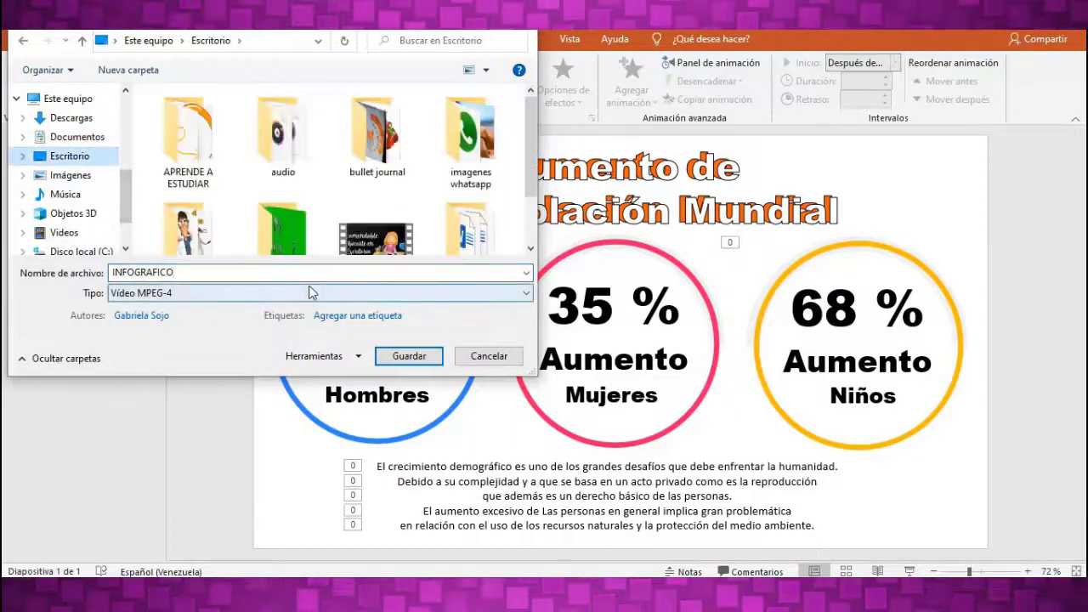
click(387, 361)
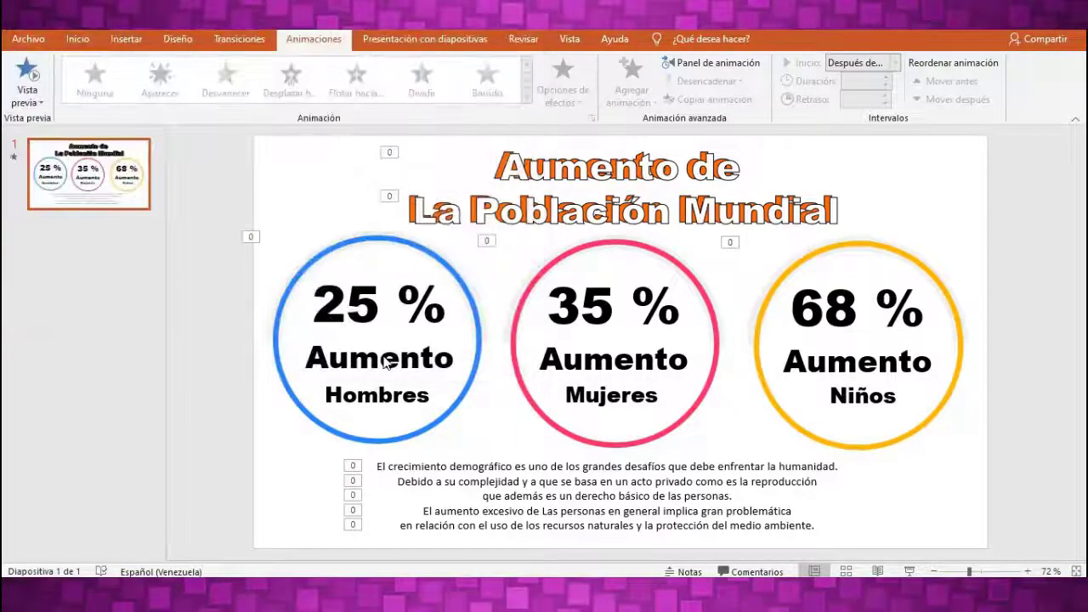